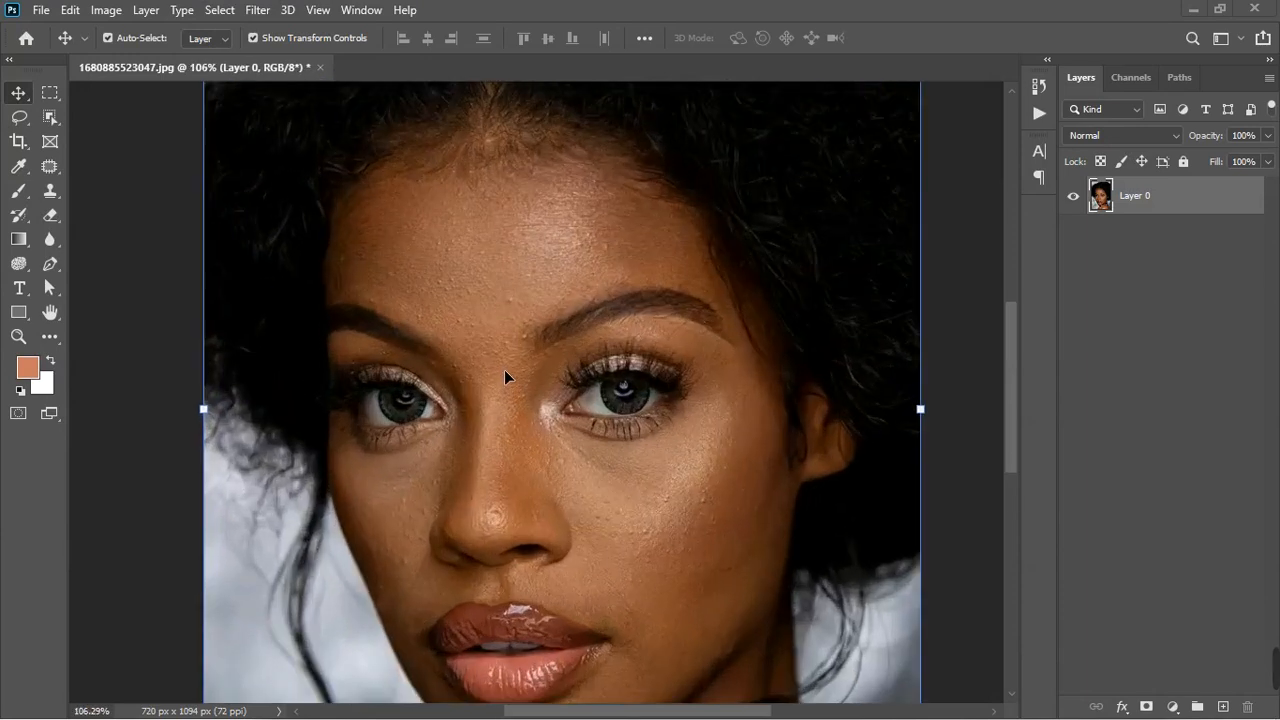
- Add a solid color fill layer above the portrait, accepting the suggested orange color
{"action": "scroll", "coordinate": [504, 376], "scroll_direction": "up", "scroll_amount": 2}
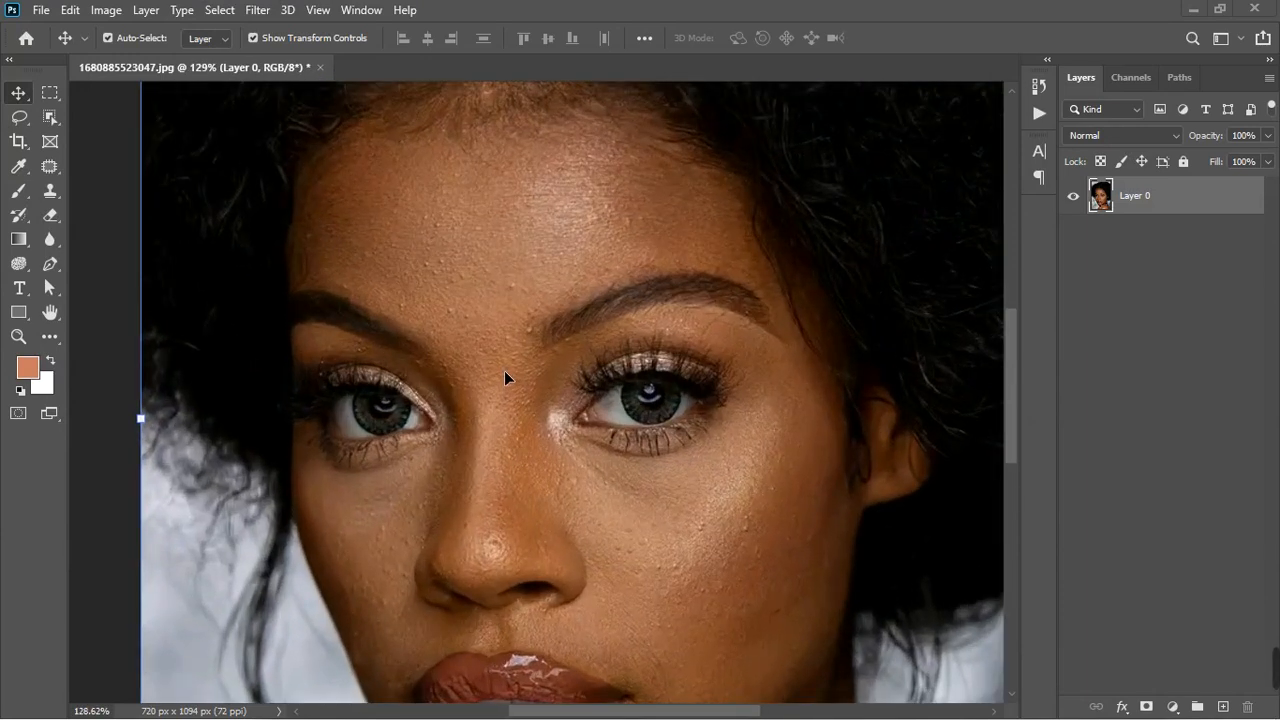
{"action": "scroll", "coordinate": [504, 372], "scroll_direction": "down", "scroll_amount": 2}
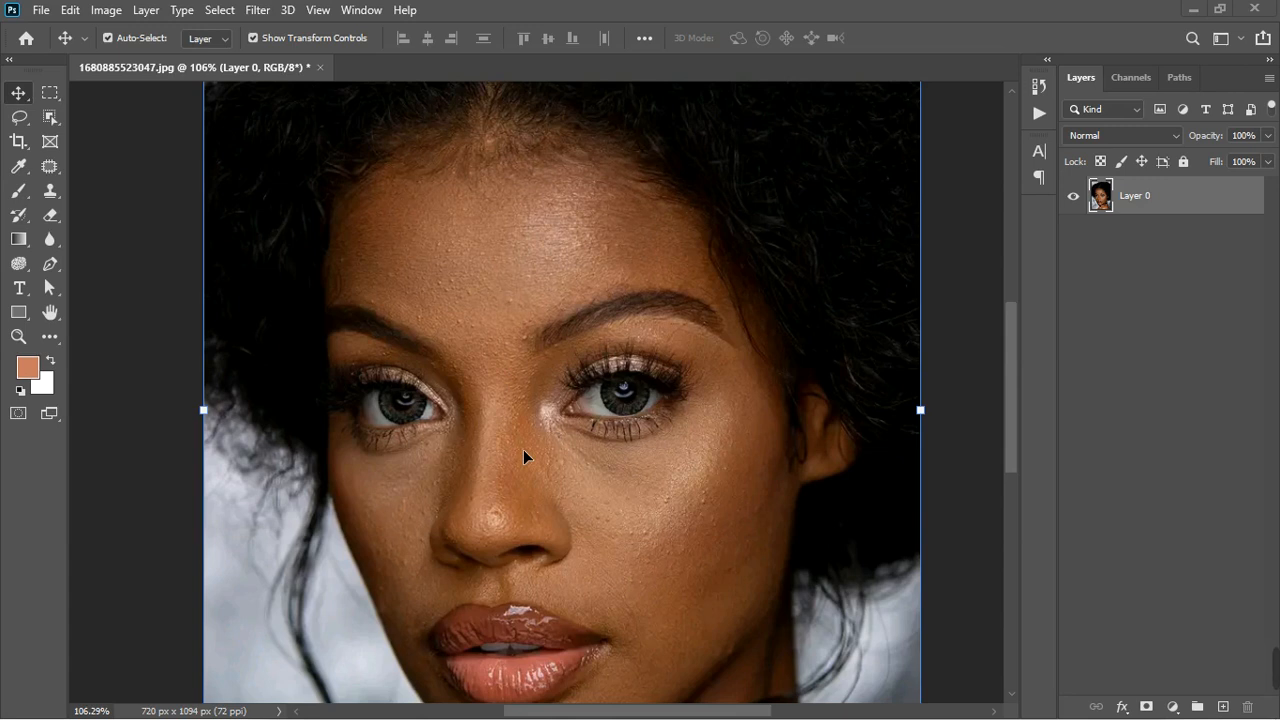
{"action": "scroll", "coordinate": [523, 449], "scroll_direction": "down", "scroll_amount": 4}
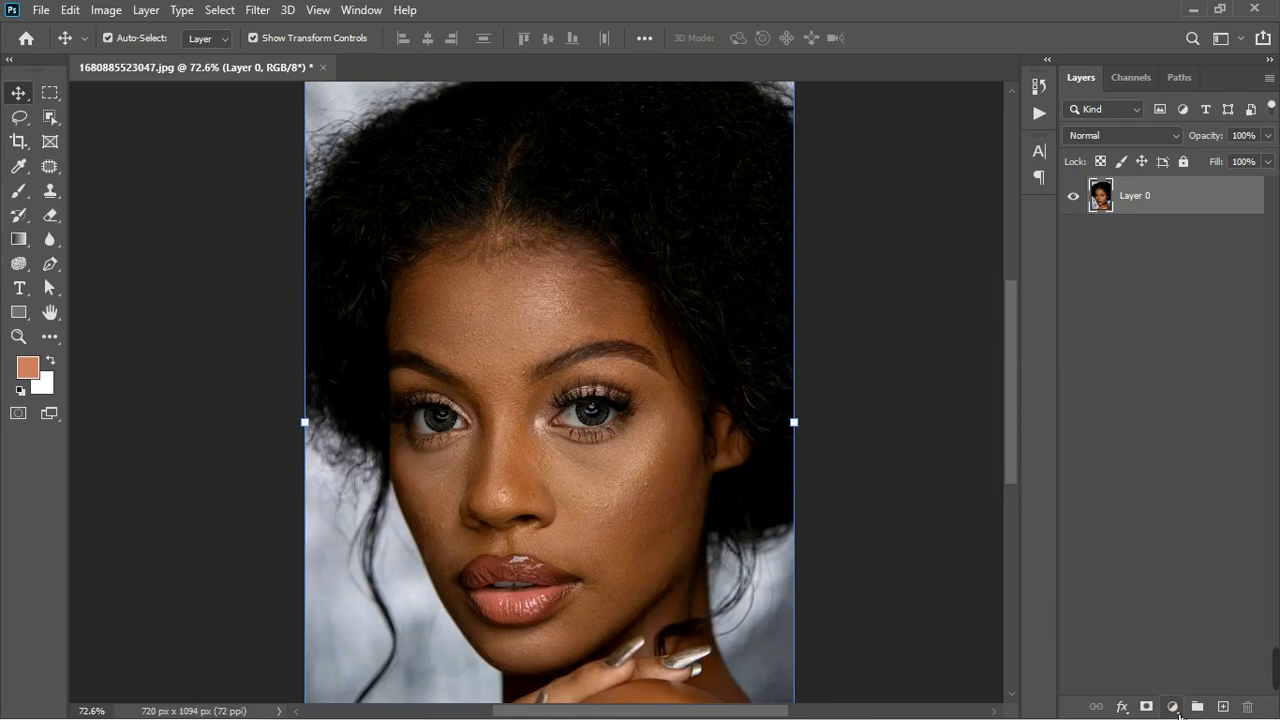
{"action": "left_click", "coordinate": [1174, 707]}
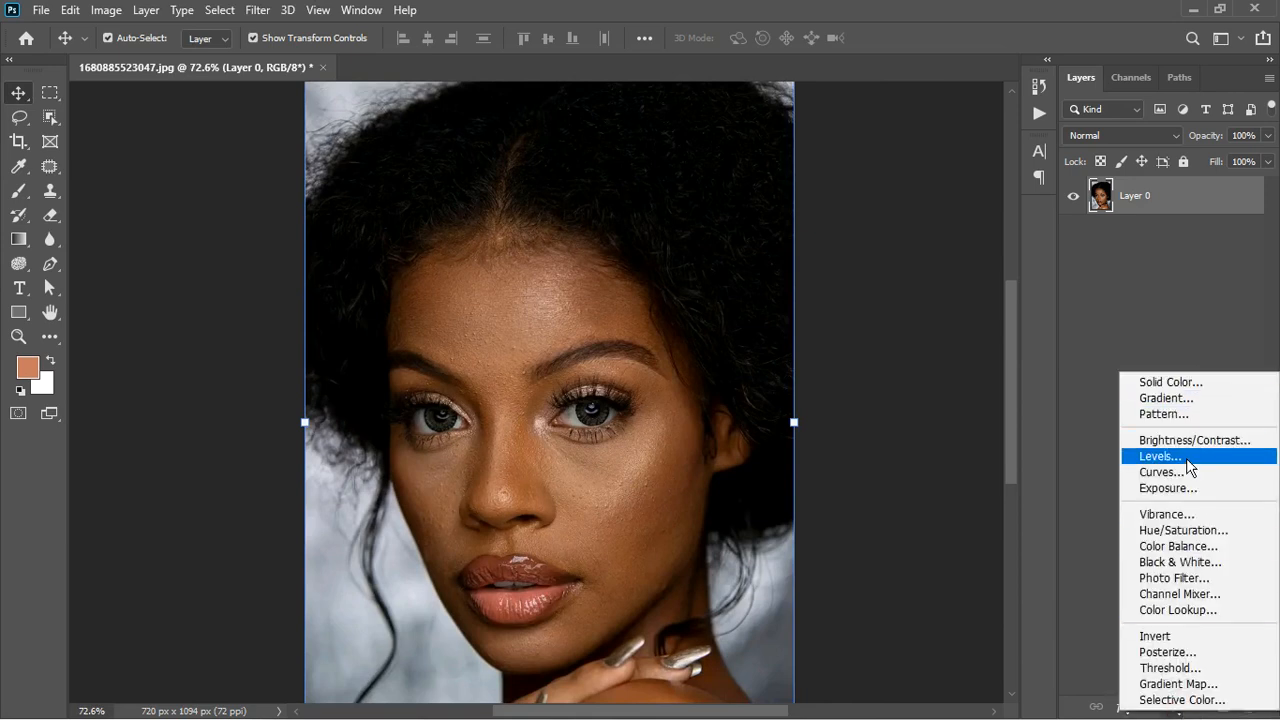
{"action": "left_click", "coordinate": [1196, 389]}
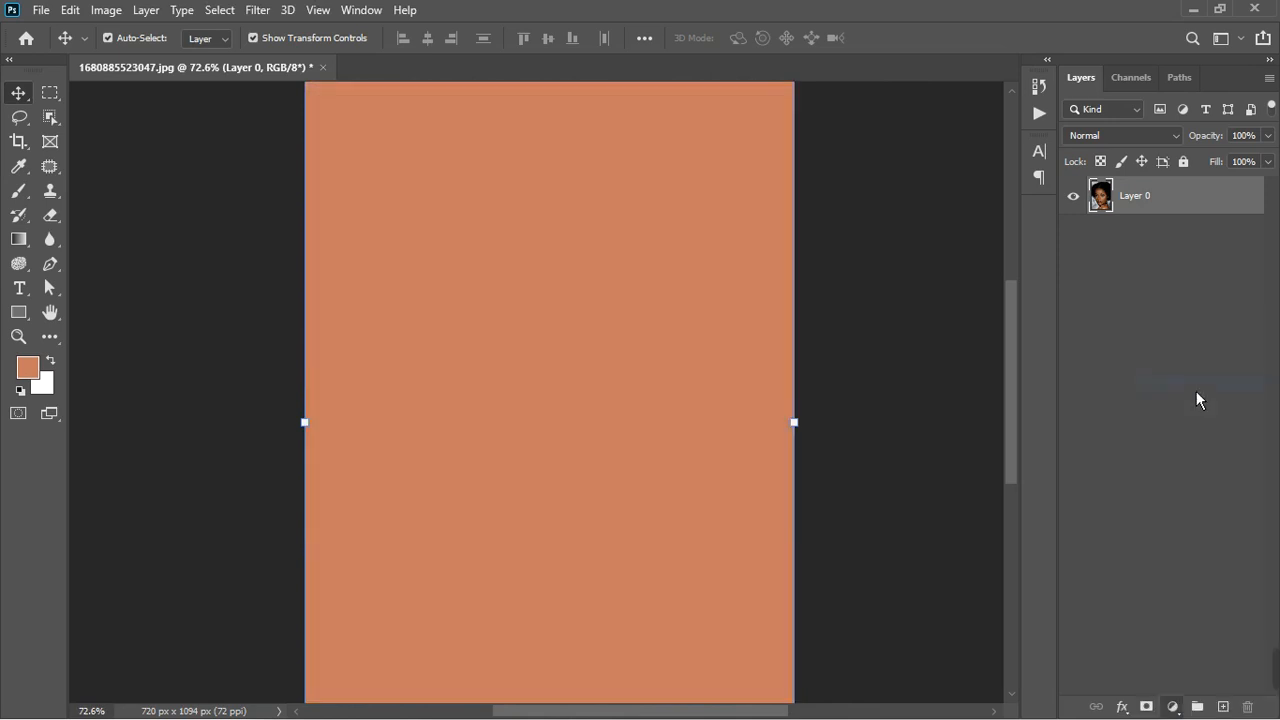
{"action": "left_click", "coordinate": [1214, 157]}
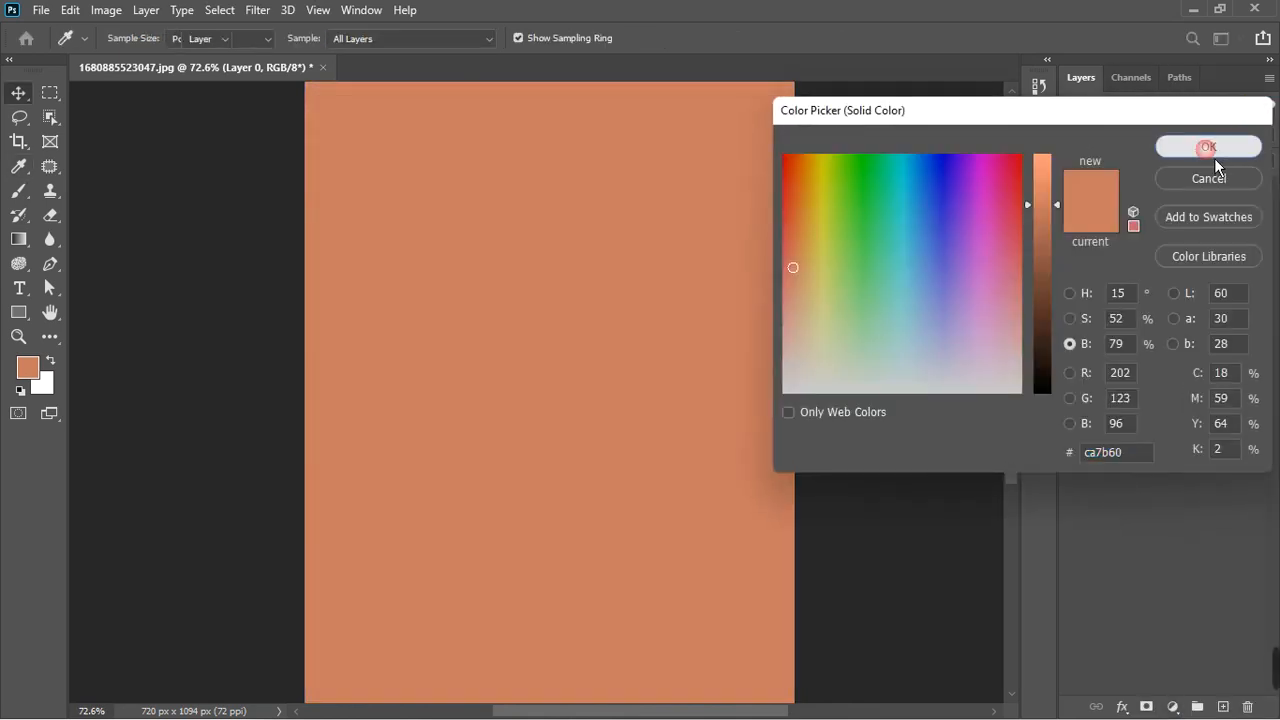
- Hide the color fill layer and change its color to the light gray-blue #ced7de sampled from the portrait's background
{"action": "left_click", "coordinate": [1076, 197]}
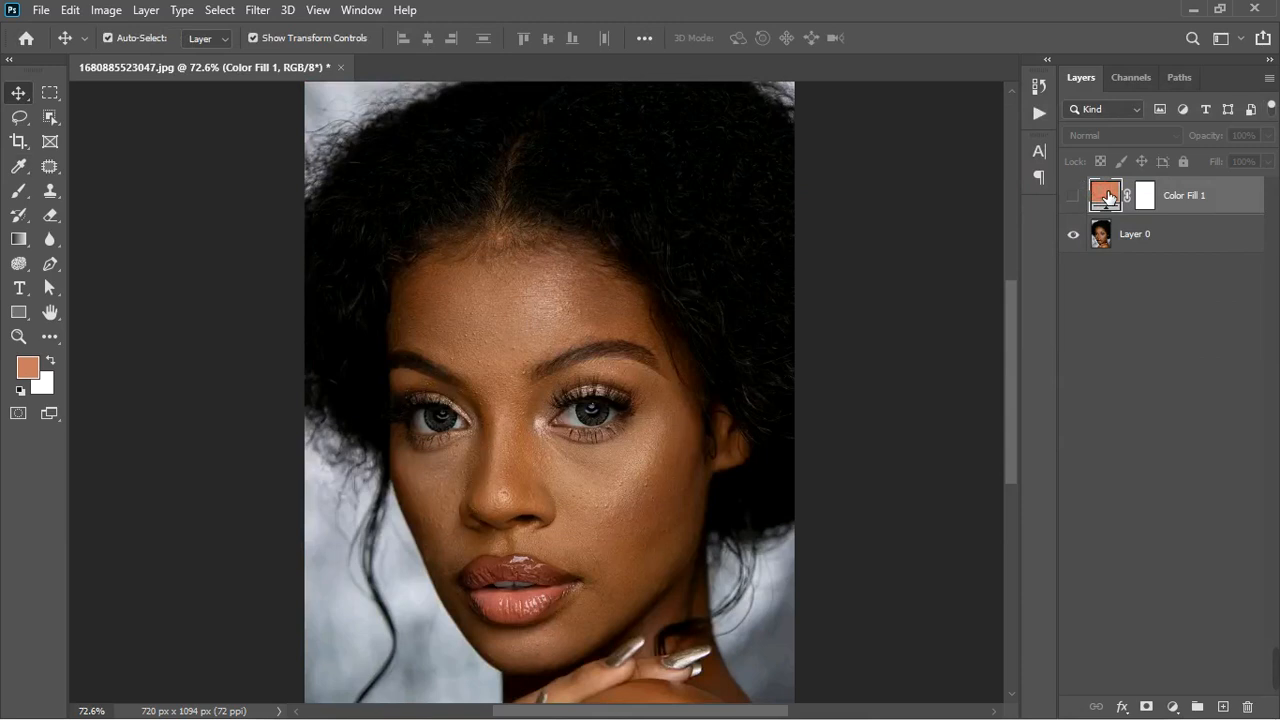
{"action": "double_click", "coordinate": [1107, 197]}
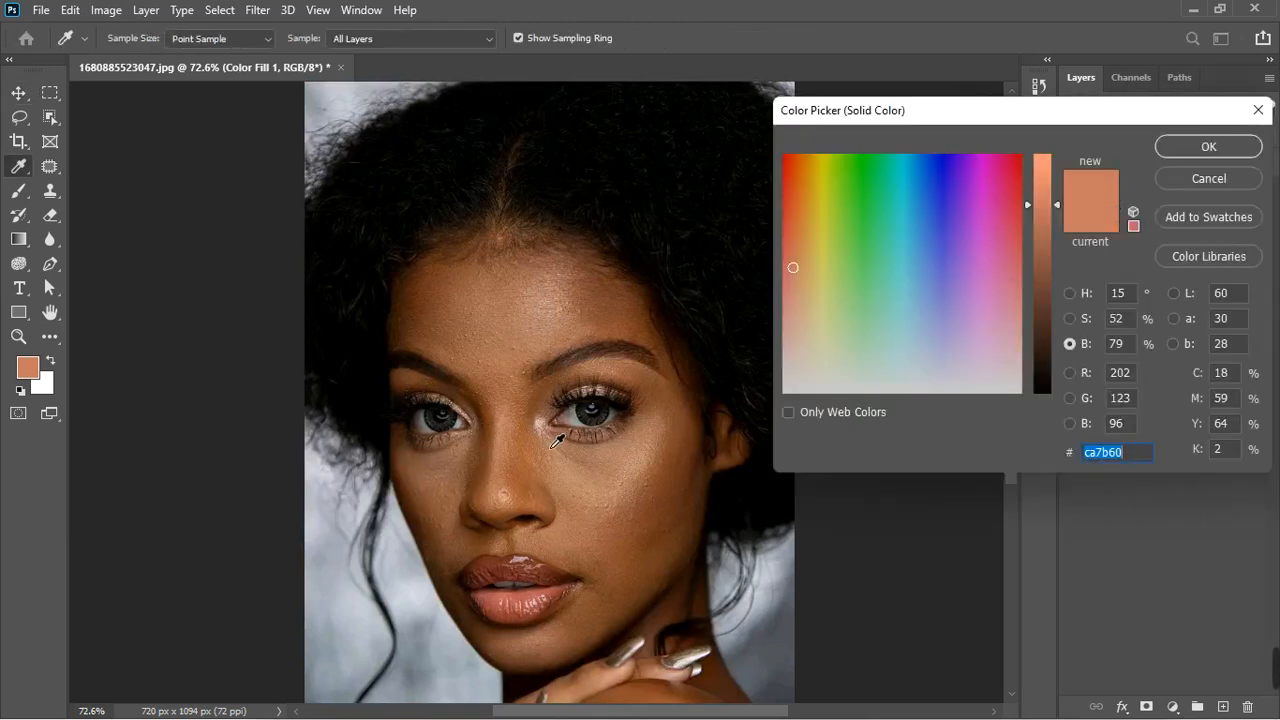
{"action": "left_click", "coordinate": [582, 429]}
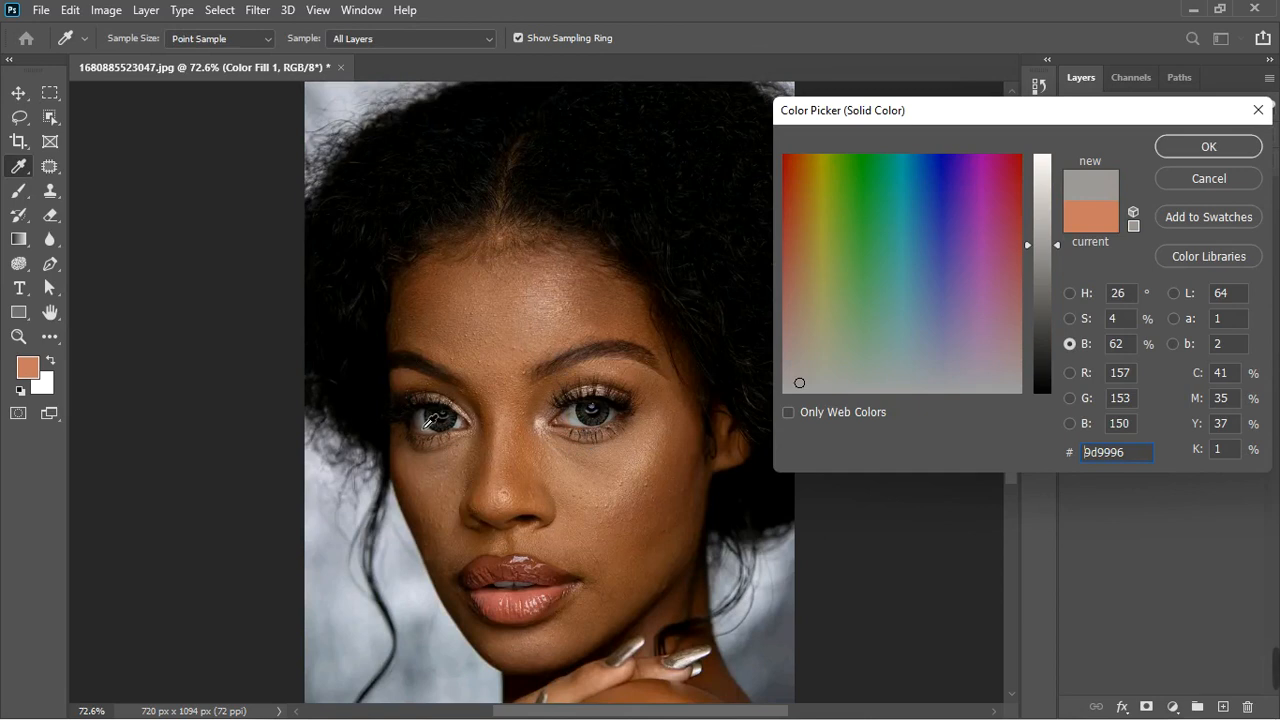
{"action": "left_click", "coordinate": [426, 603]}
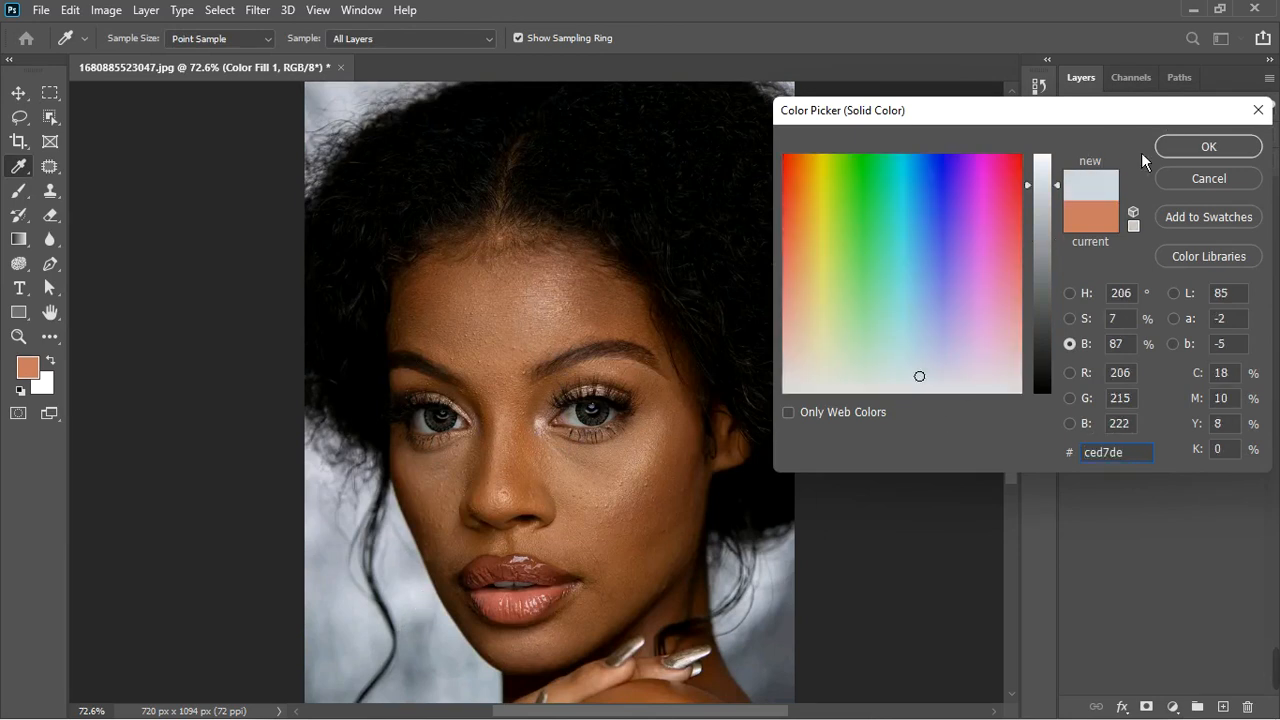
{"action": "left_click", "coordinate": [1182, 155]}
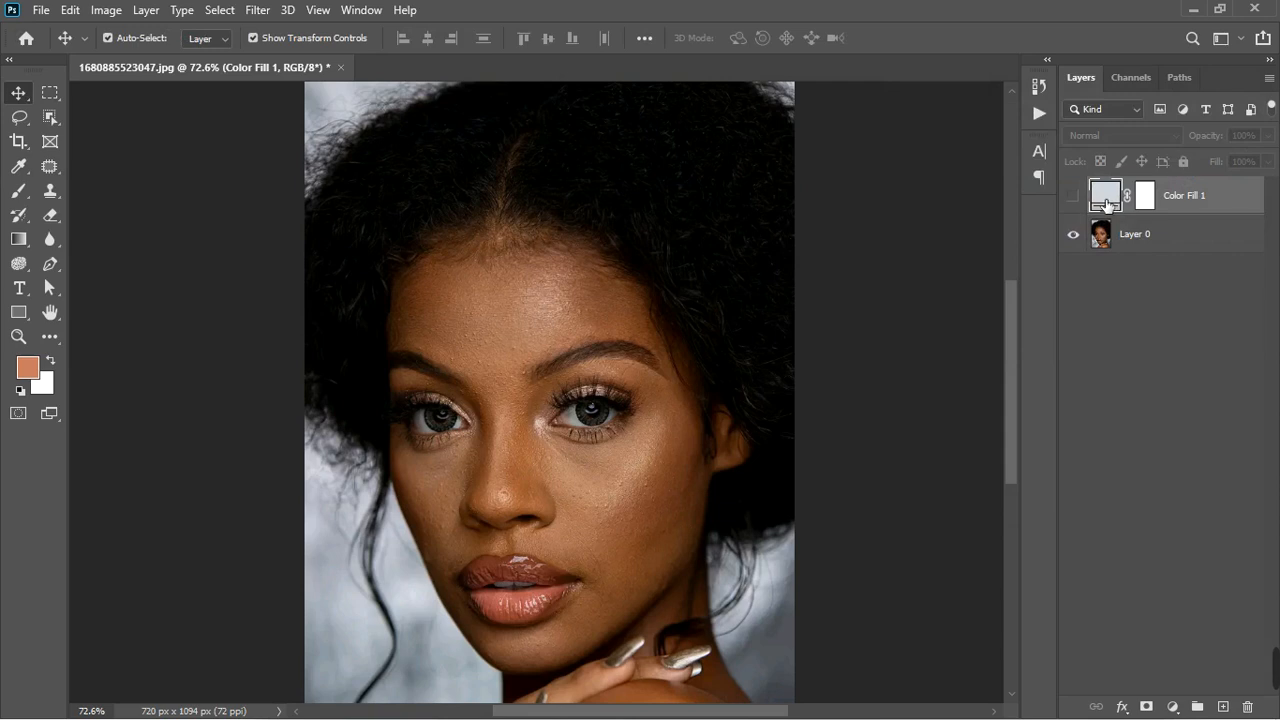
- Show the color fill layer again and set its blend mode to Divide
{"action": "left_click", "coordinate": [1074, 196]}
{"action": "left_click", "coordinate": [1122, 135]}
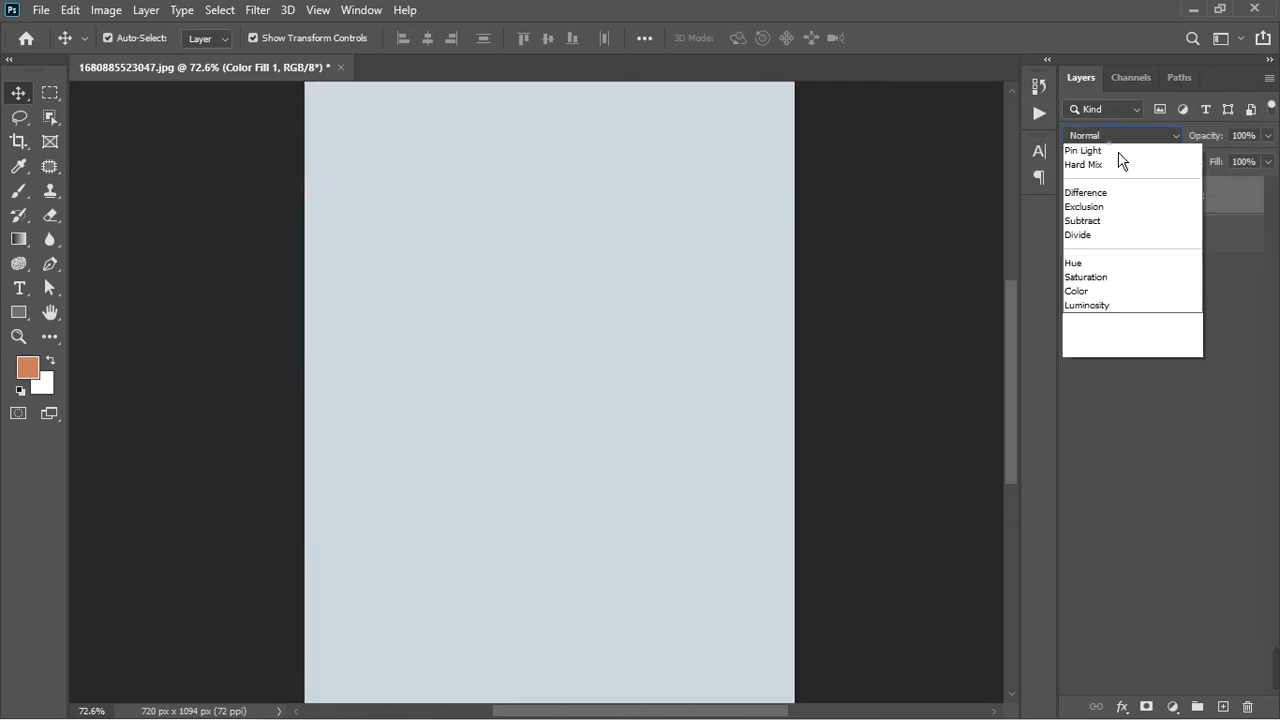
{"action": "left_click", "coordinate": [1100, 516]}
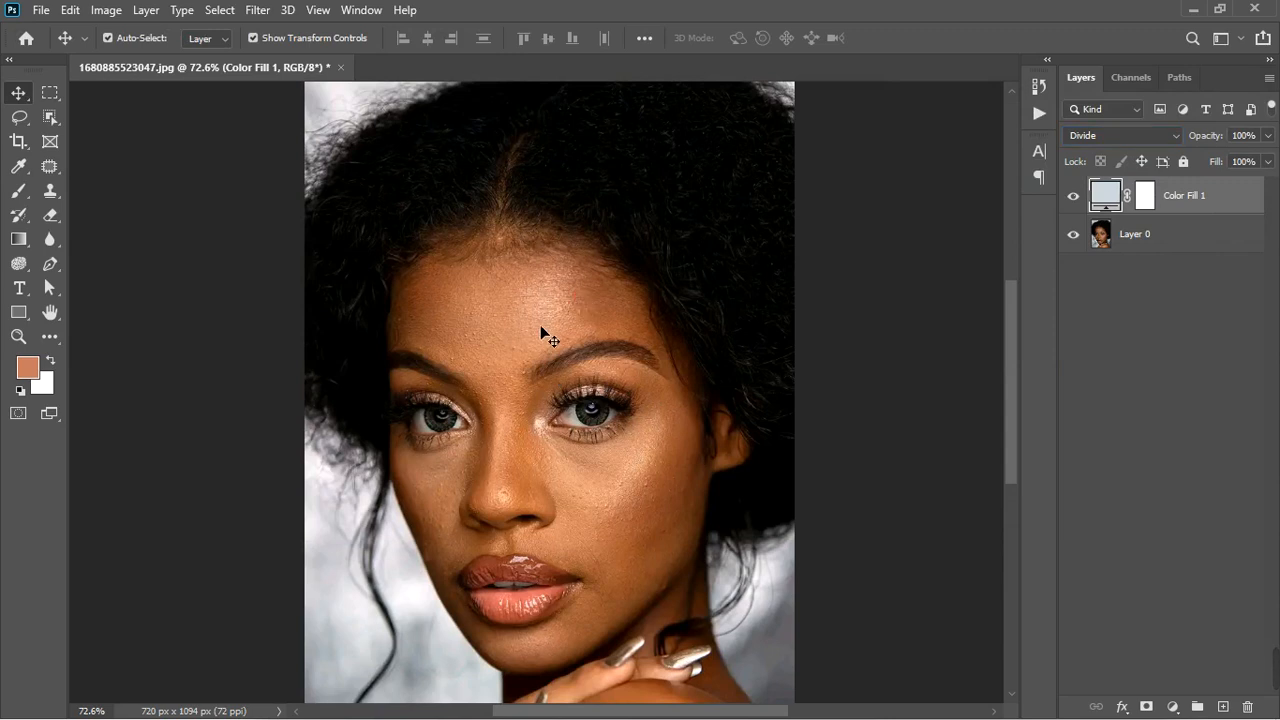
- Compare the portrait with and without the color fill correction
{"action": "scroll", "coordinate": [540, 333], "scroll_direction": "down", "scroll_amount": 3}
{"action": "scroll", "coordinate": [565, 410], "scroll_direction": "up", "scroll_amount": 2}
{"action": "scroll", "coordinate": [570, 411], "scroll_direction": "up", "scroll_amount": 1}
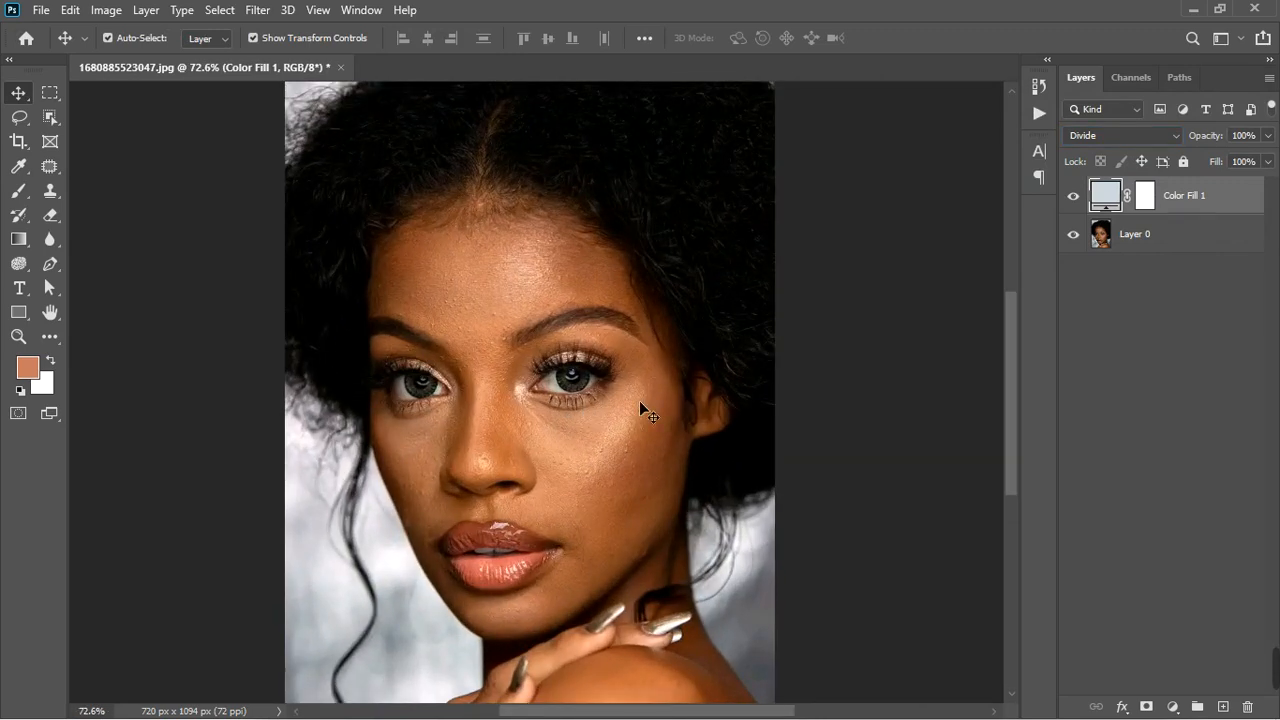
{"action": "left_click", "coordinate": [1074, 196]}
{"action": "left_click", "coordinate": [1074, 197]}
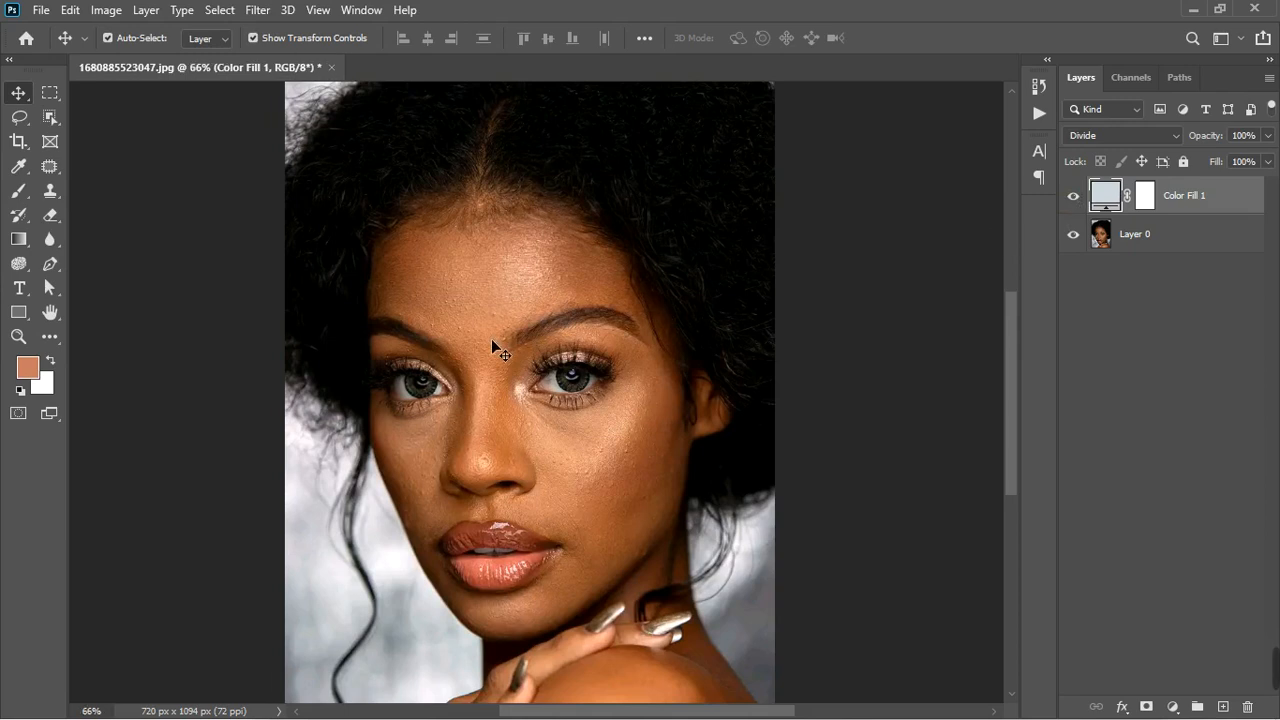
{"action": "scroll", "coordinate": [491, 339], "scroll_direction": "down", "scroll_amount": 3}
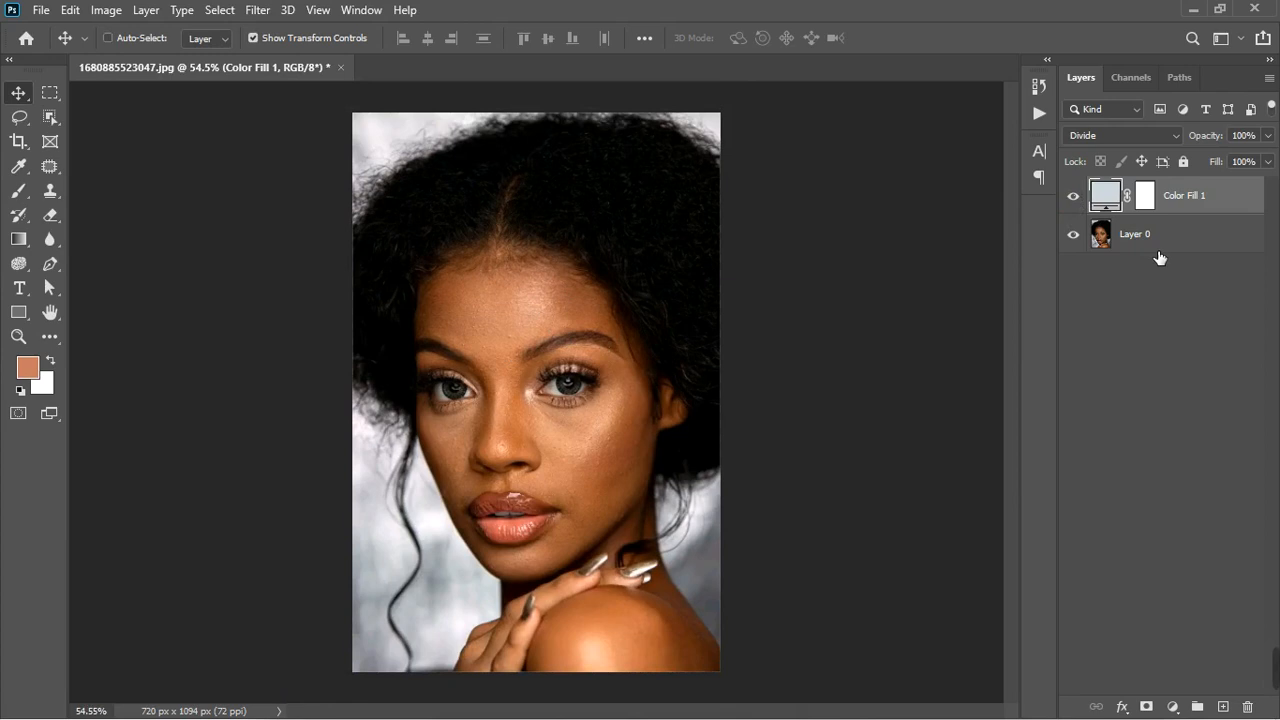
- Stamp all visible layers into a new layer on top and duplicate that merged layer twice
{"action": "key", "text": "ctrl+shift+alt+e"}
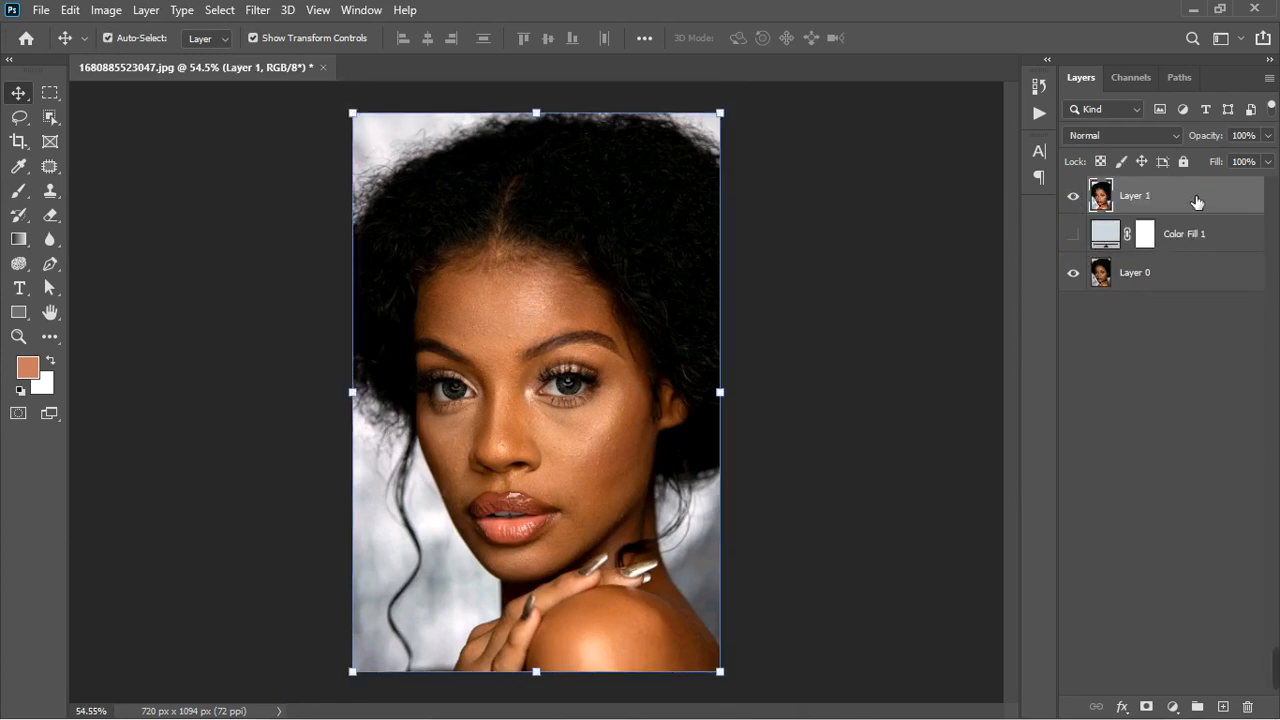
{"action": "key", "text": "ctrl+j"}
{"action": "key", "text": "ctrl+j"}
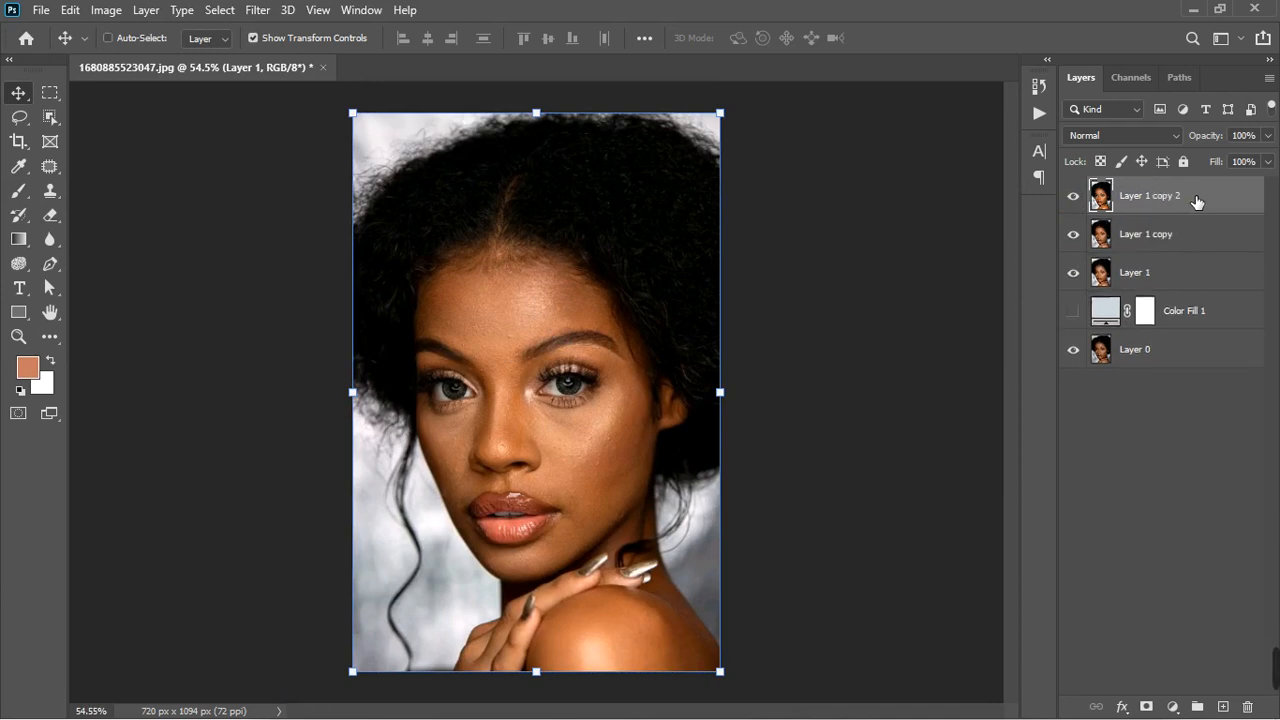
- Rename the lower duplicate layer "color" and the upper duplicate layer "texture"
{"action": "double_click", "coordinate": [1166, 238]}
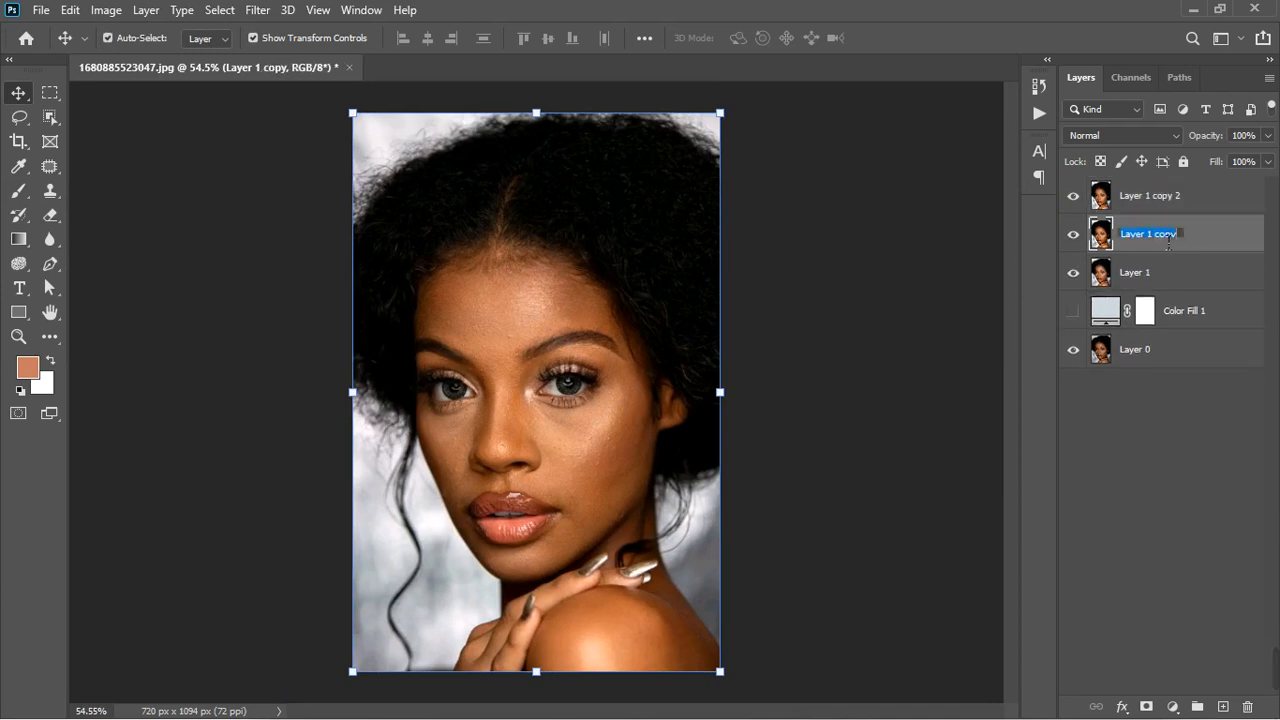
{"action": "type", "text": "color"}
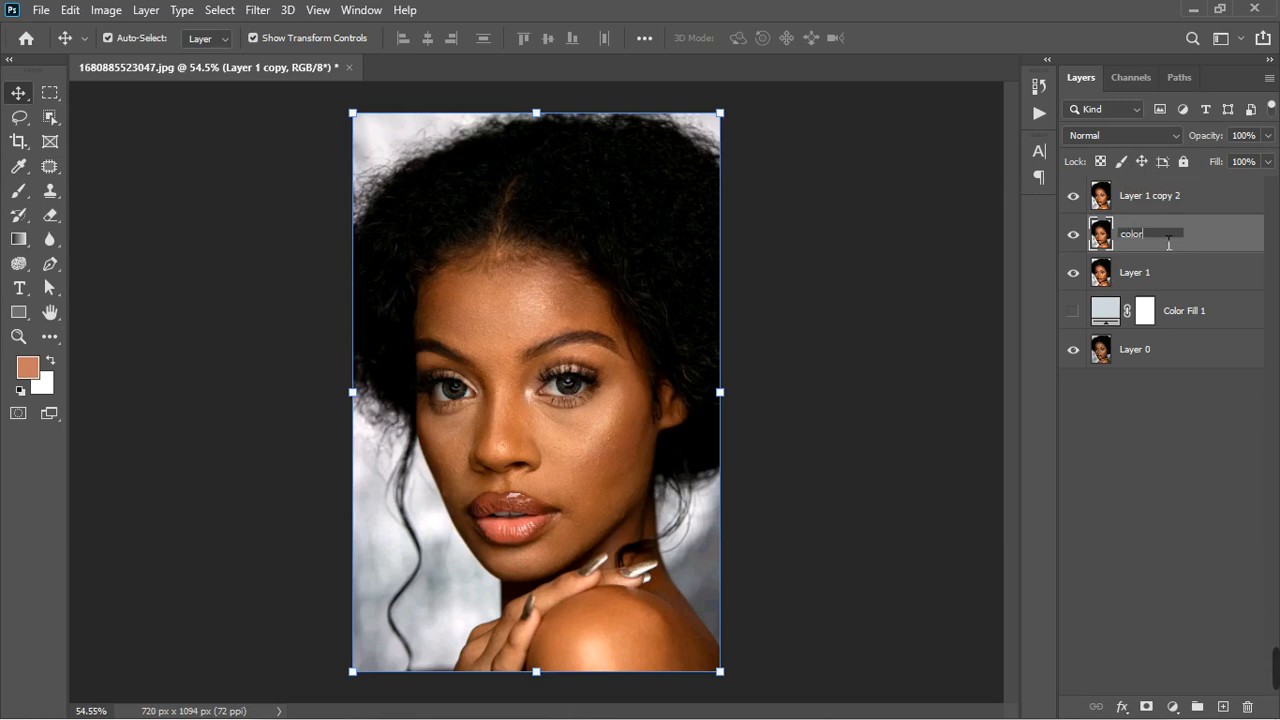
{"action": "key", "text": "Return"}
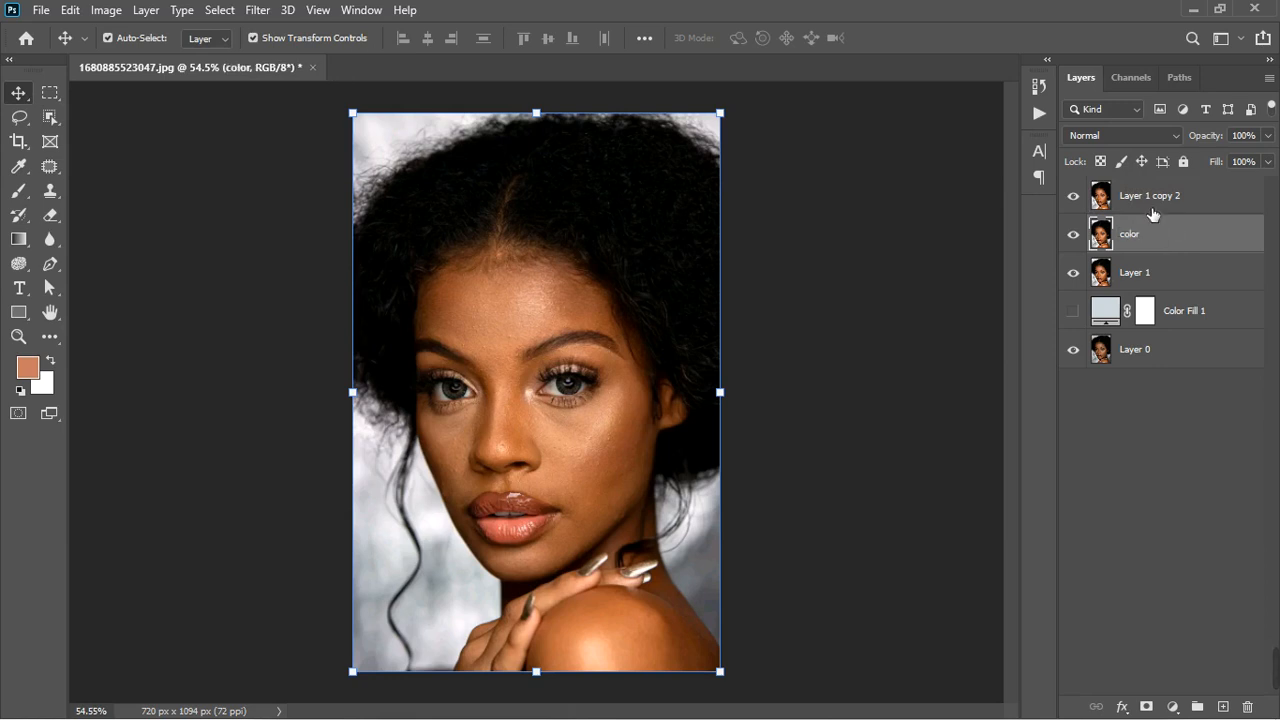
{"action": "double_click", "coordinate": [1153, 213]}
{"action": "type", "text": "tex"}
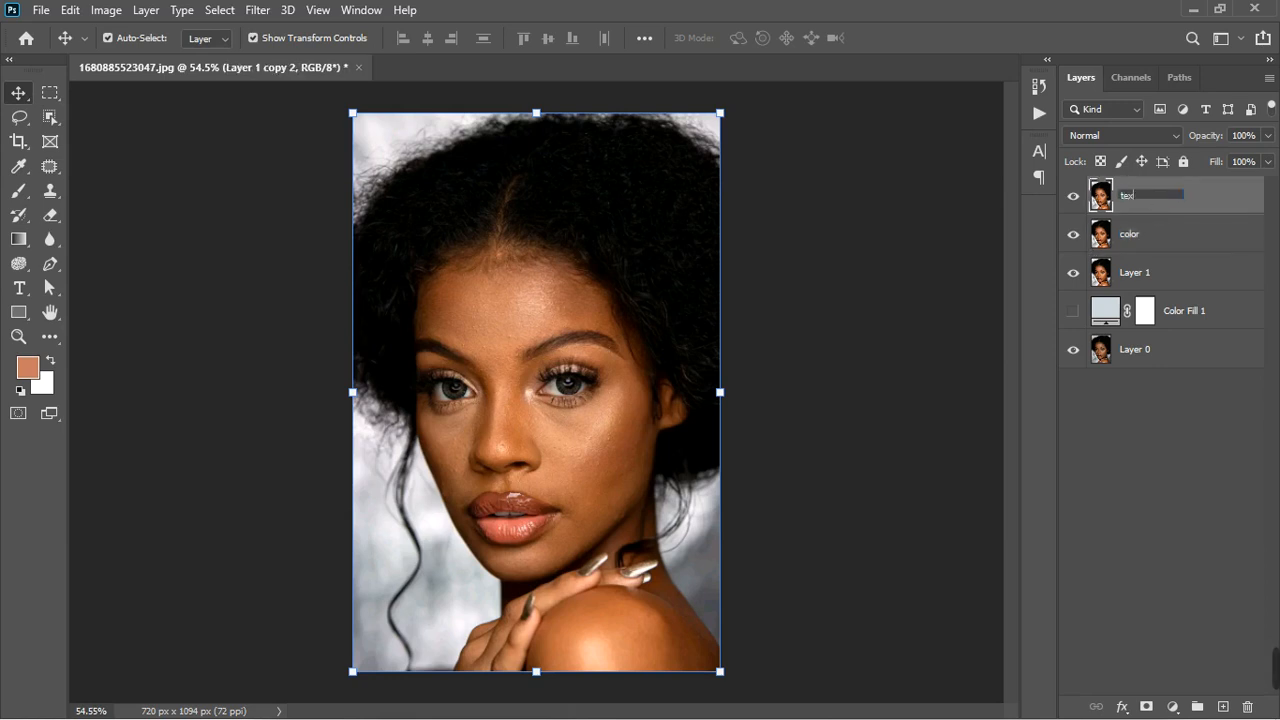
{"action": "type", "text": "ture"}
{"action": "key", "text": "Return"}
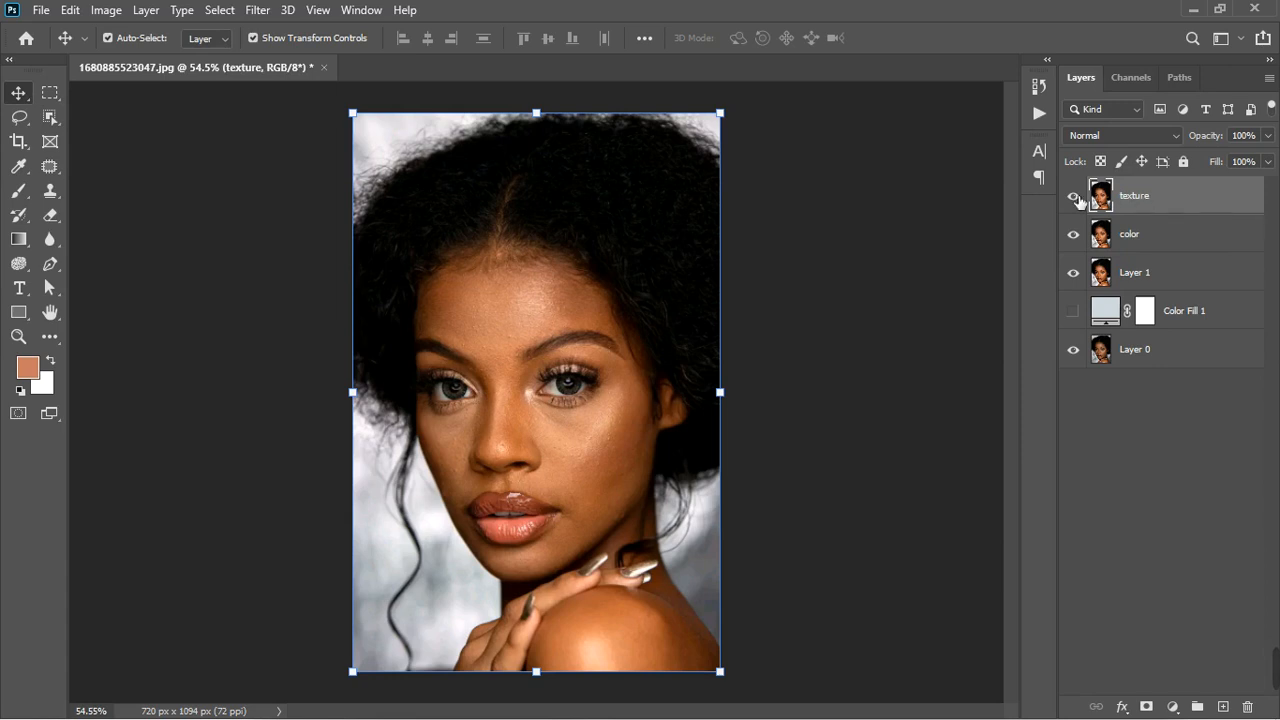
- Hide the texture layer and apply a Gaussian Blur with a 2.9-pixel radius to the color layer
{"action": "left_click", "coordinate": [1075, 197]}
{"action": "left_click", "coordinate": [1155, 240]}
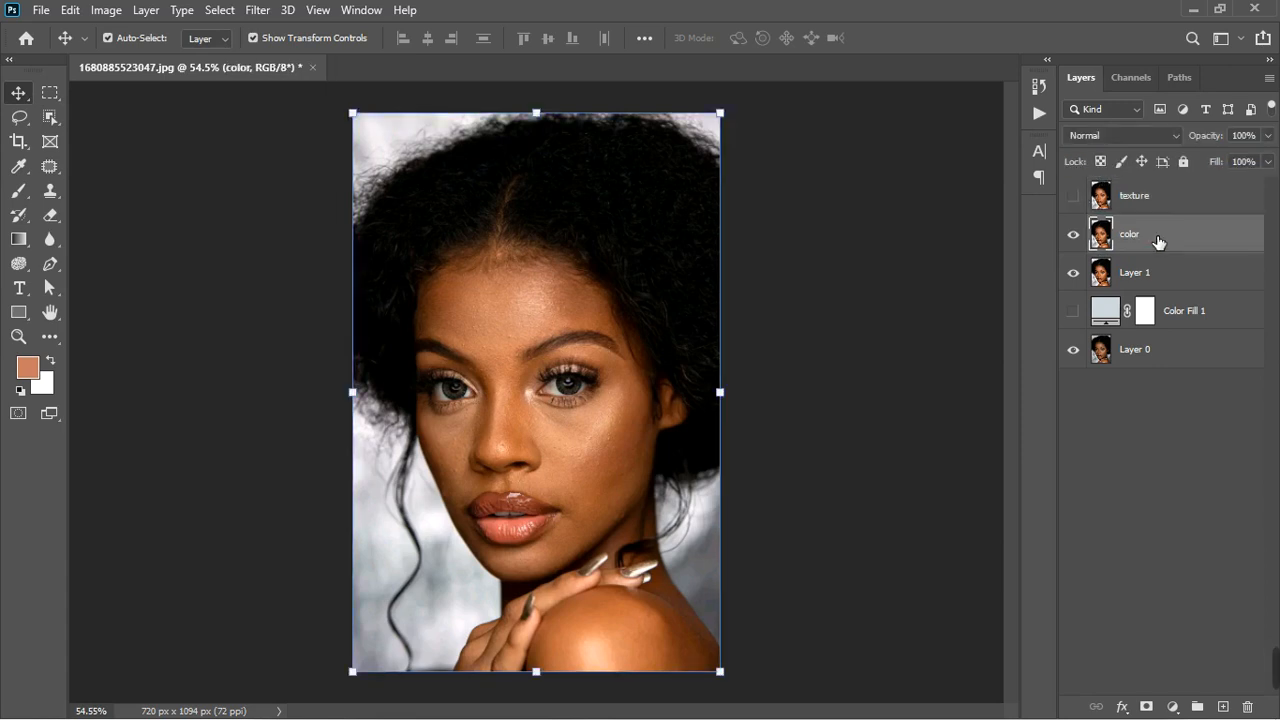
{"action": "left_click", "coordinate": [258, 10]}
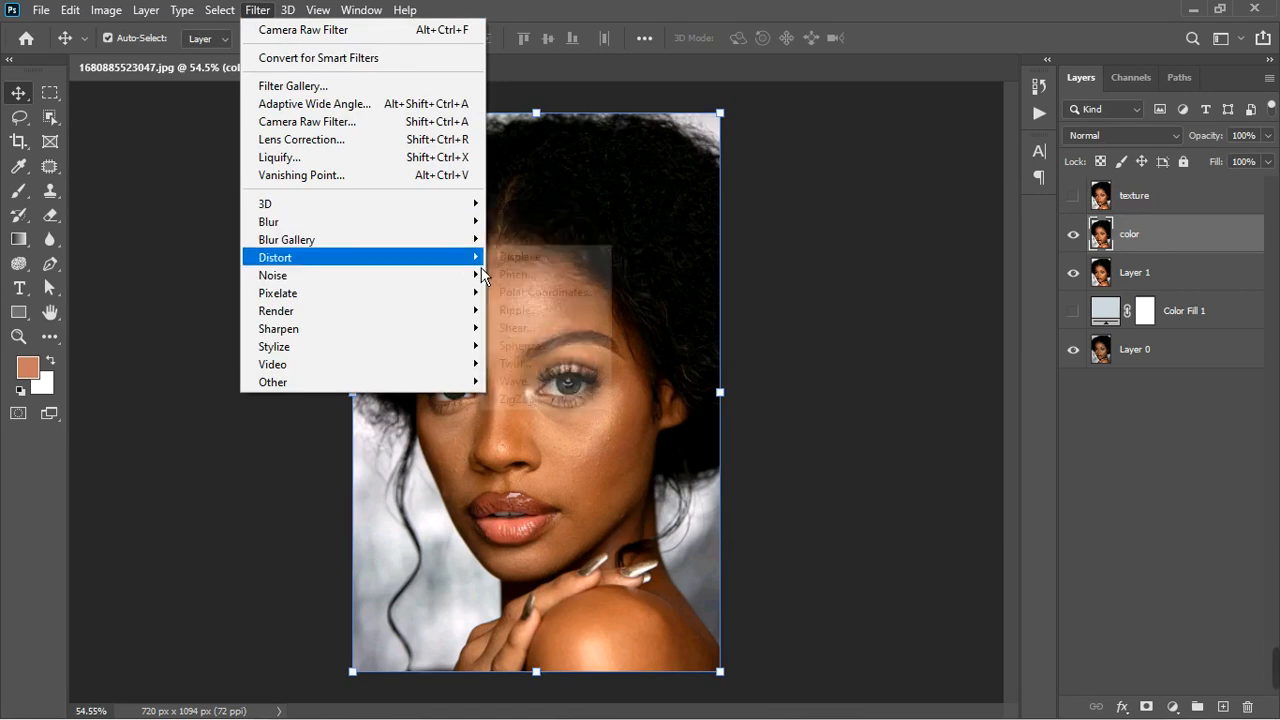
{"action": "mouse_move", "coordinate": [470, 222]}
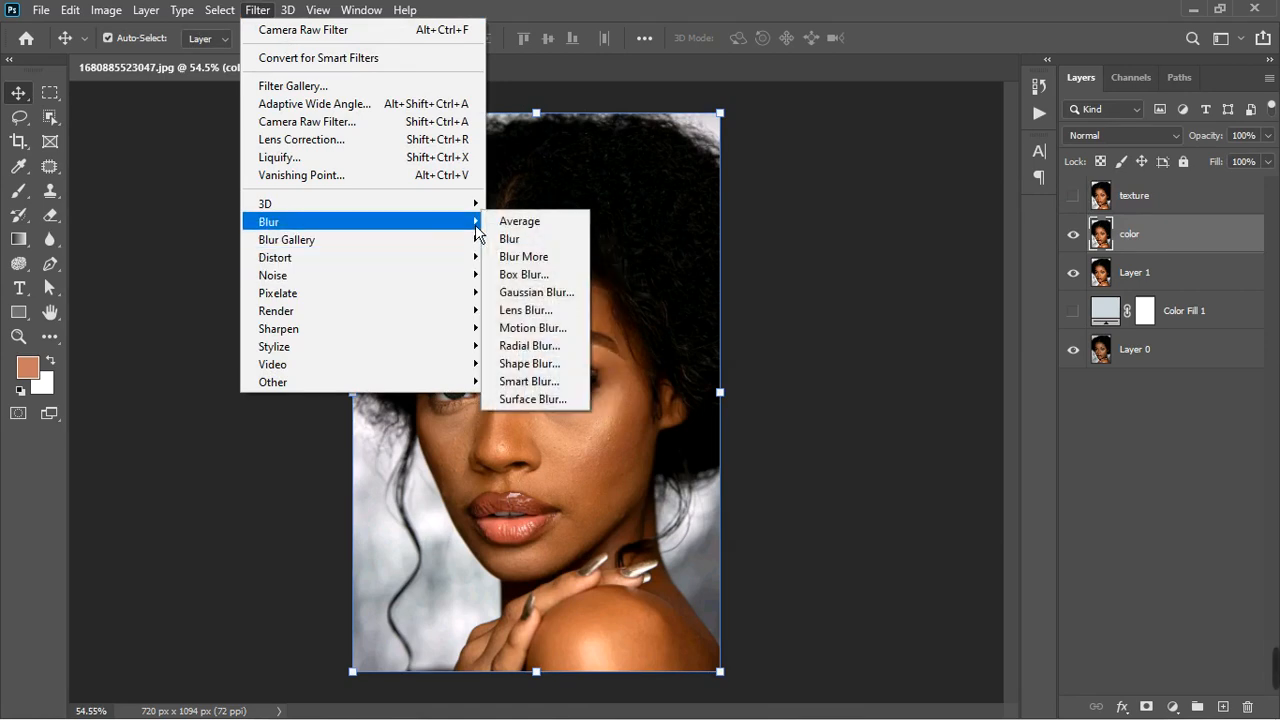
{"action": "left_click", "coordinate": [535, 292]}
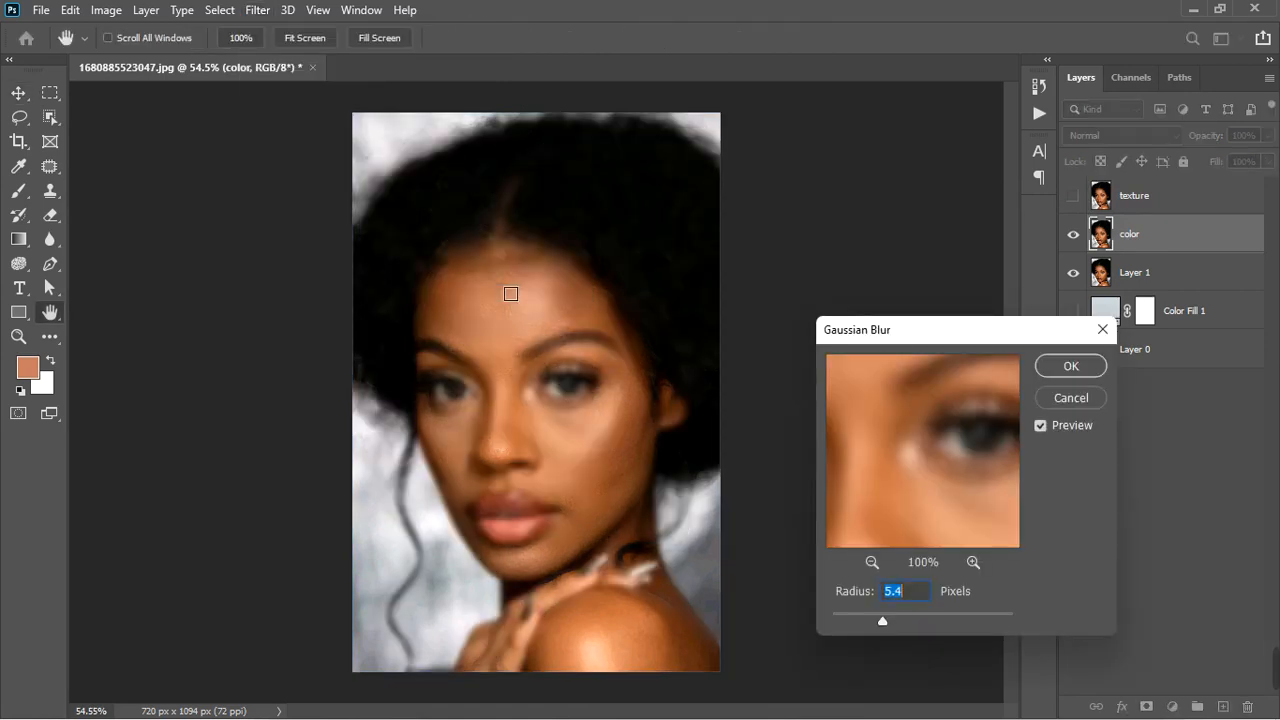
{"action": "left_click_drag", "start_coordinate": [951, 335], "coordinate": [891, 195]}
{"action": "left_click_drag", "start_coordinate": [822, 481], "coordinate": [800, 482]}
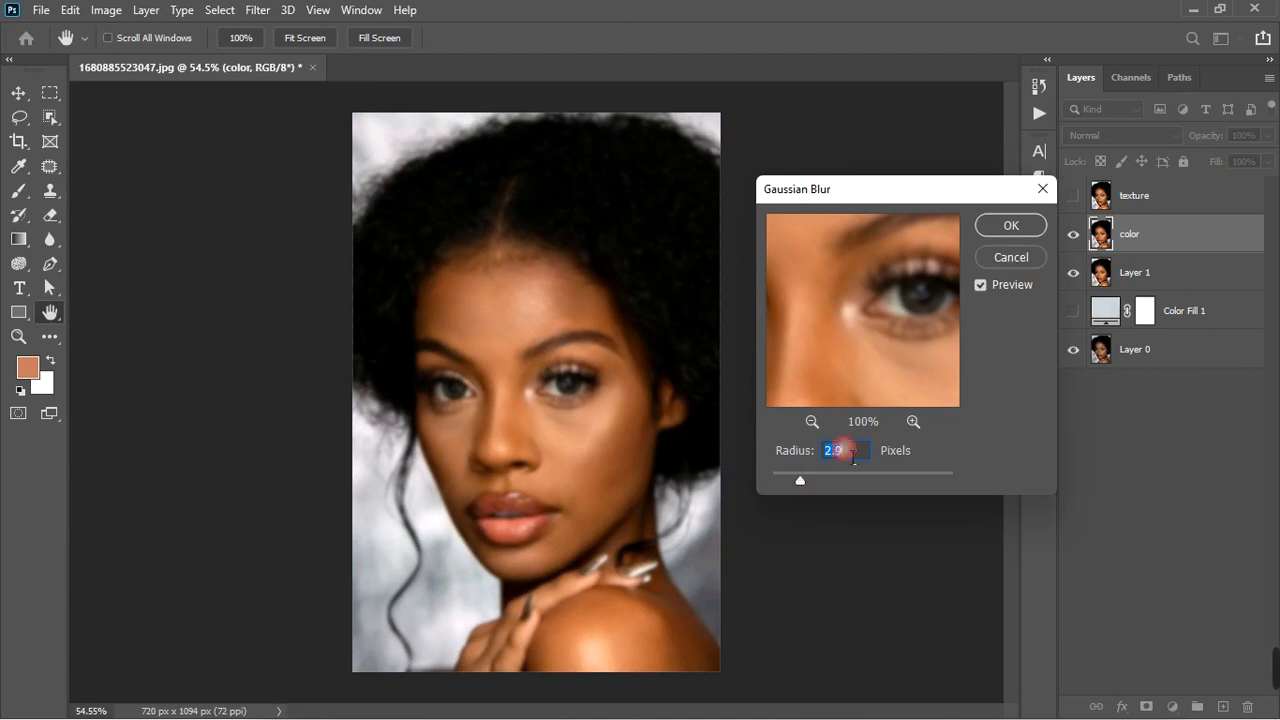
{"action": "left_click", "coordinate": [1000, 228]}
- Make the texture layer active and visible again
{"action": "key", "text": "v"}
{"action": "left_click", "coordinate": [1100, 196]}
{"action": "left_click", "coordinate": [1073, 196]}
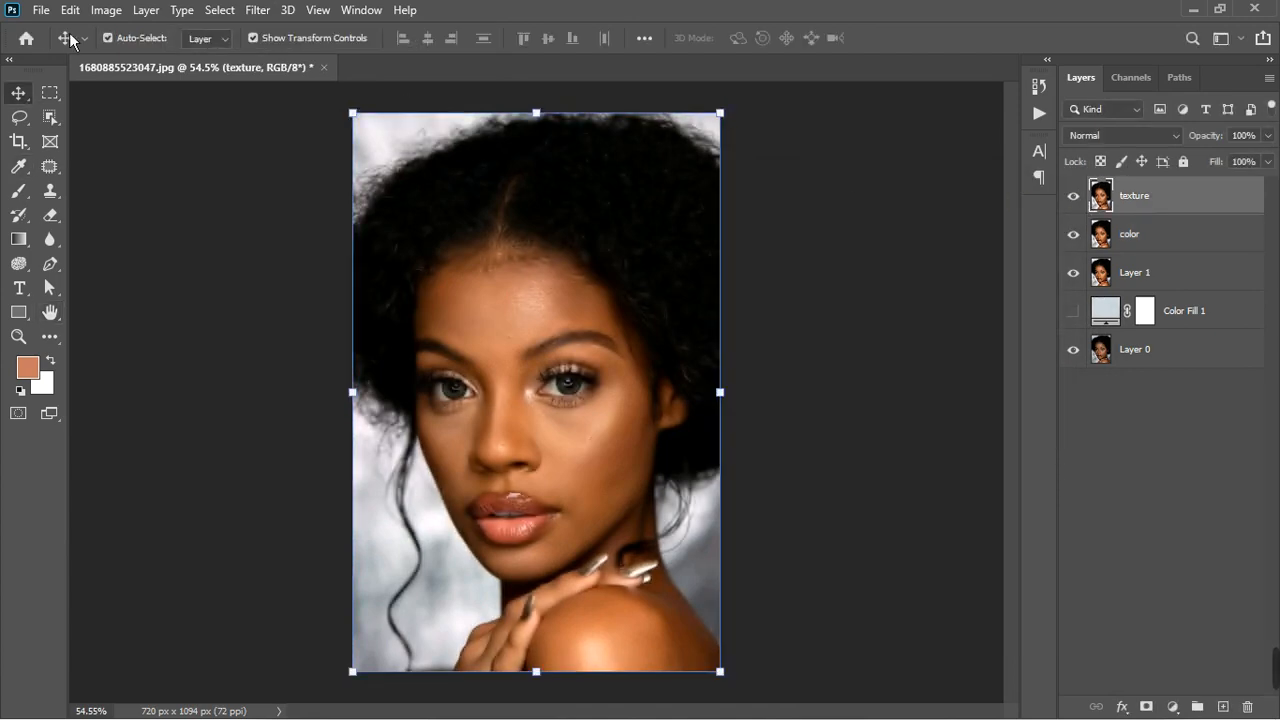
- Use Apply Image on the texture layer with the color layer as source, Subtract blending, scale 2 and offset 128, and set its blend mode to Linear Light
{"action": "left_click", "coordinate": [104, 12]}
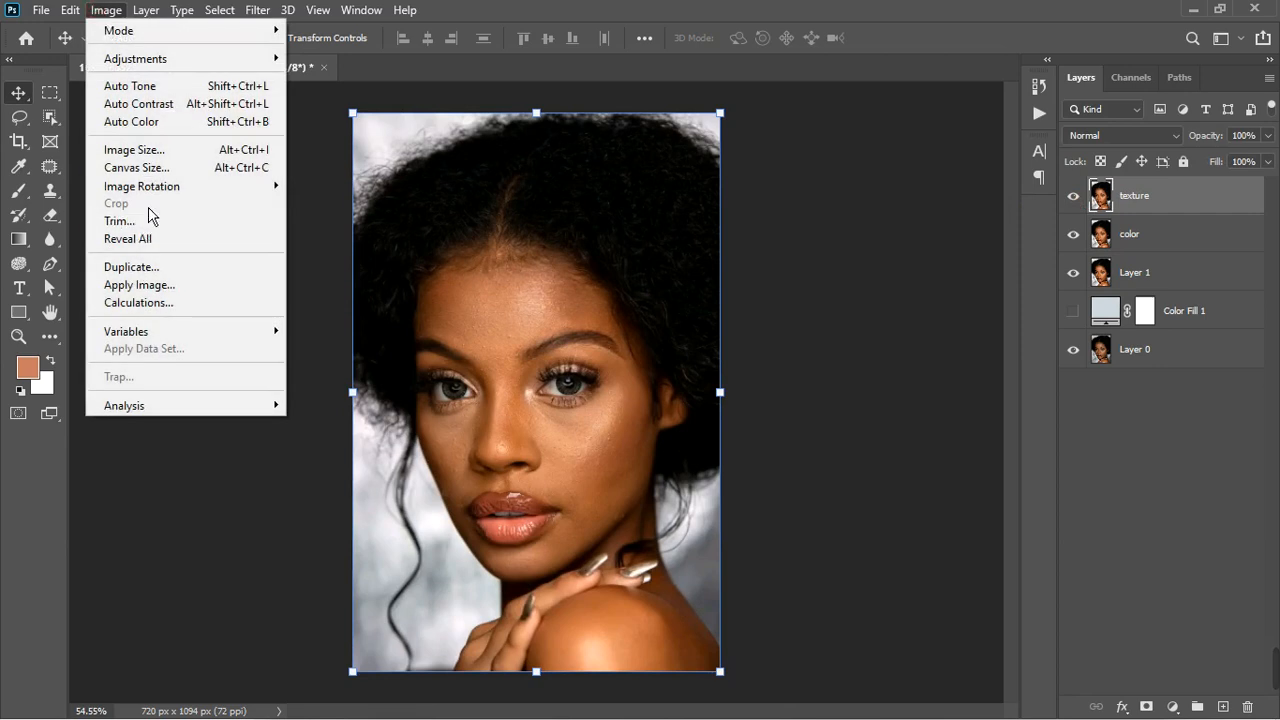
{"action": "left_click", "coordinate": [147, 287]}
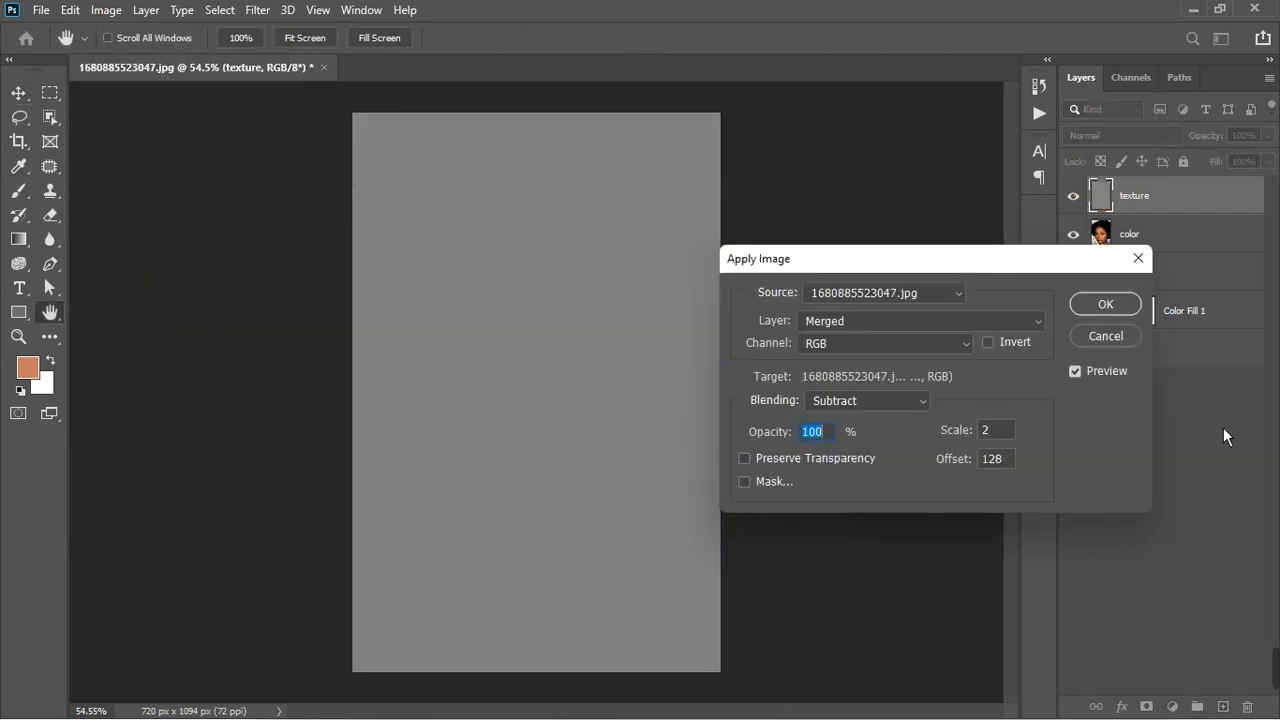
{"action": "left_click", "coordinate": [948, 321]}
{"action": "left_click", "coordinate": [855, 384]}
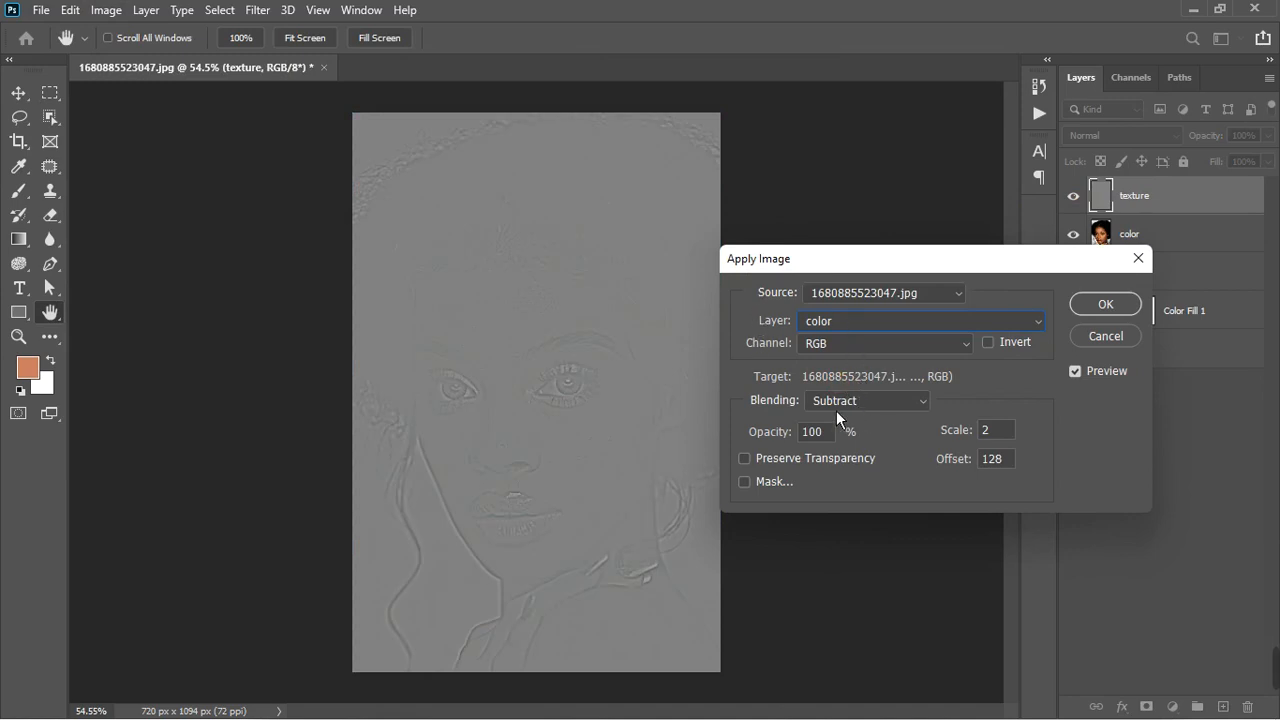
{"action": "left_click", "coordinate": [1124, 309]}
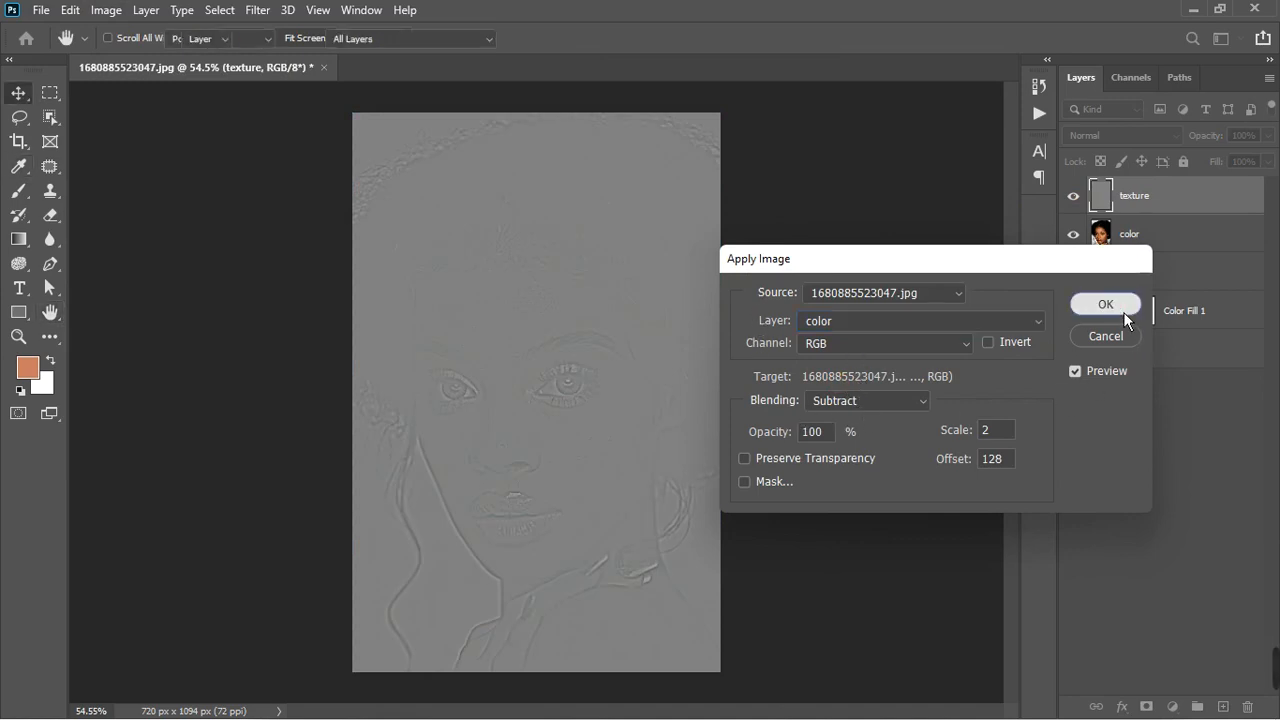
{"action": "left_click", "coordinate": [1117, 138]}
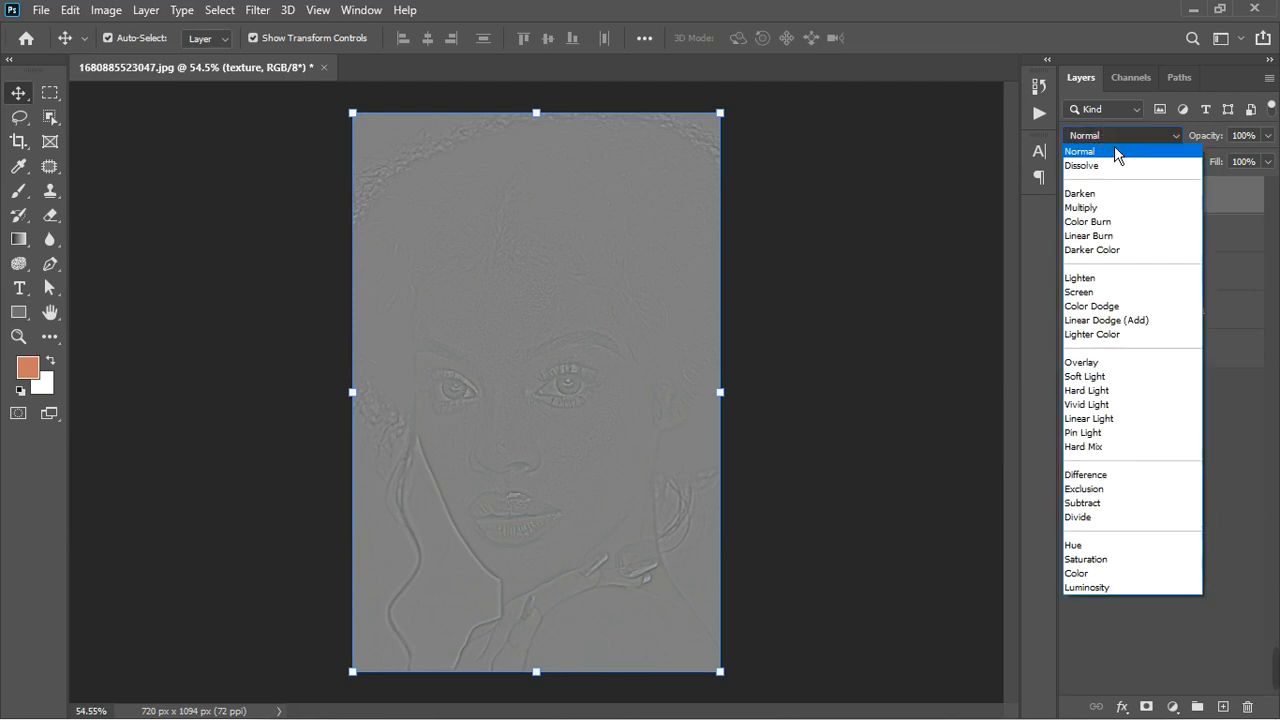
{"action": "left_click", "coordinate": [1100, 419]}
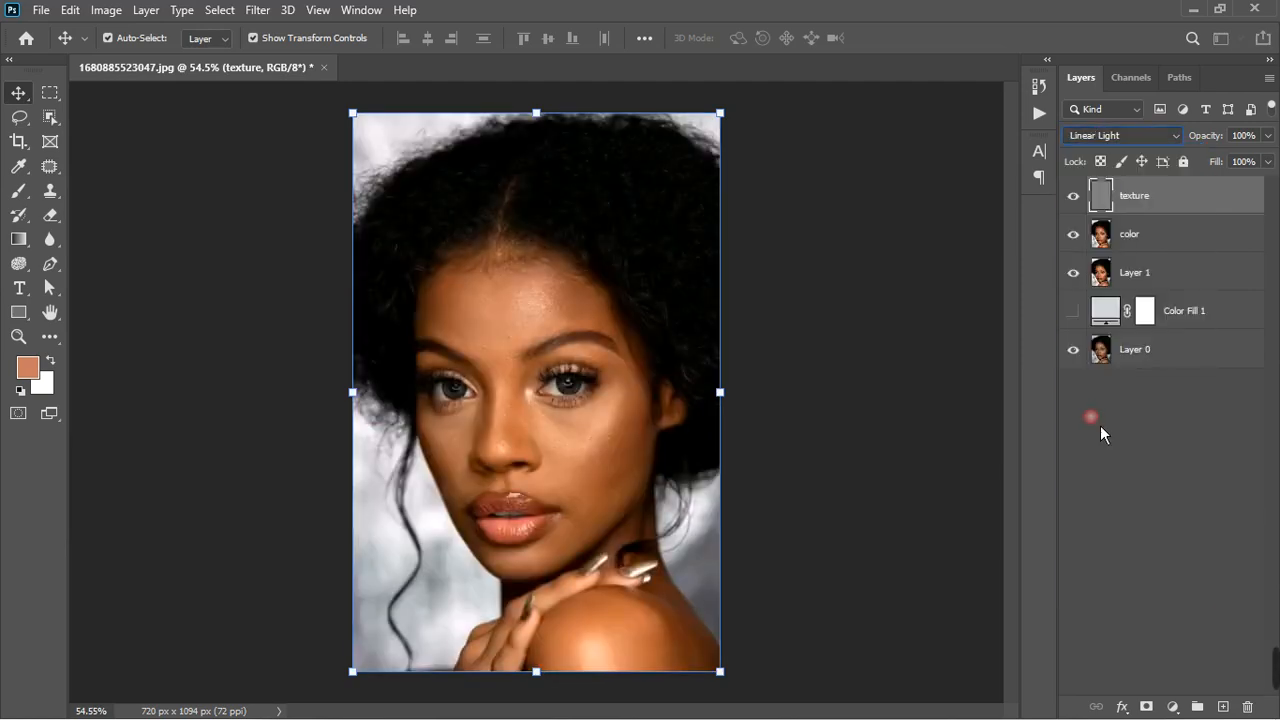
- Group the texture and color layers together and expand the new group
{"action": "left_click", "coordinate": [1186, 236], "text": "ctrl"}
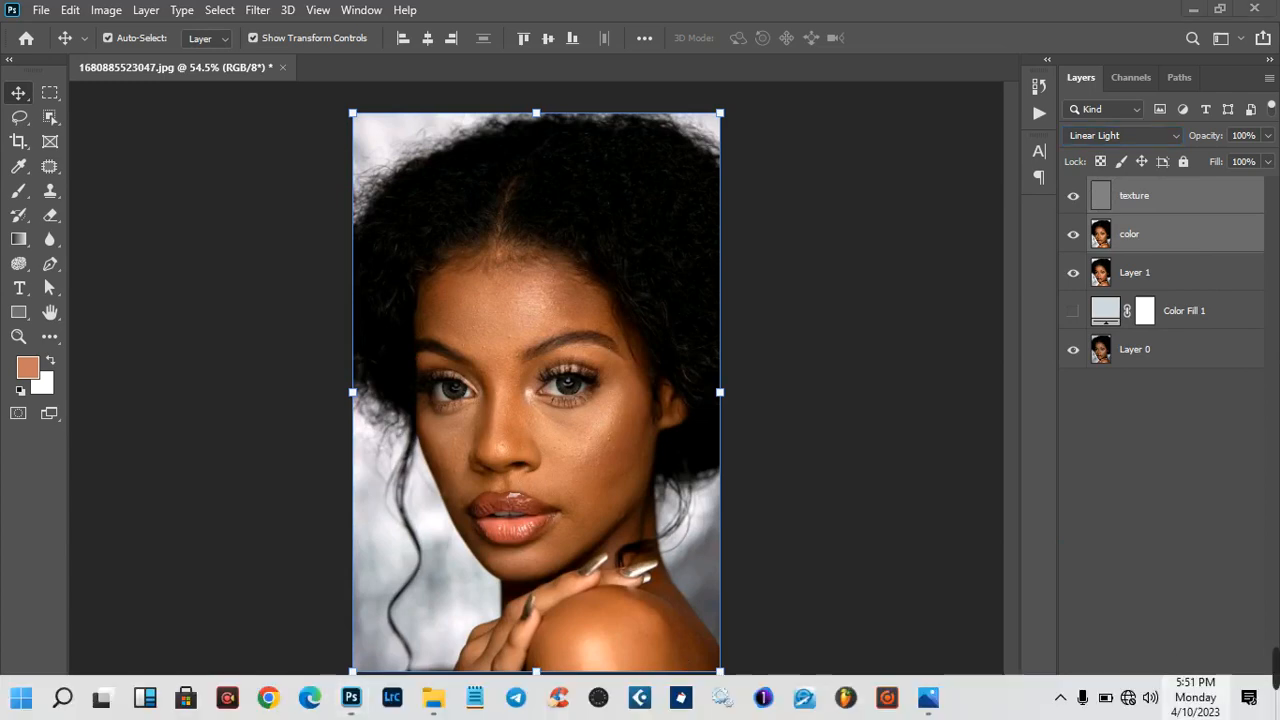
{"action": "left_click", "coordinate": [1199, 706]}
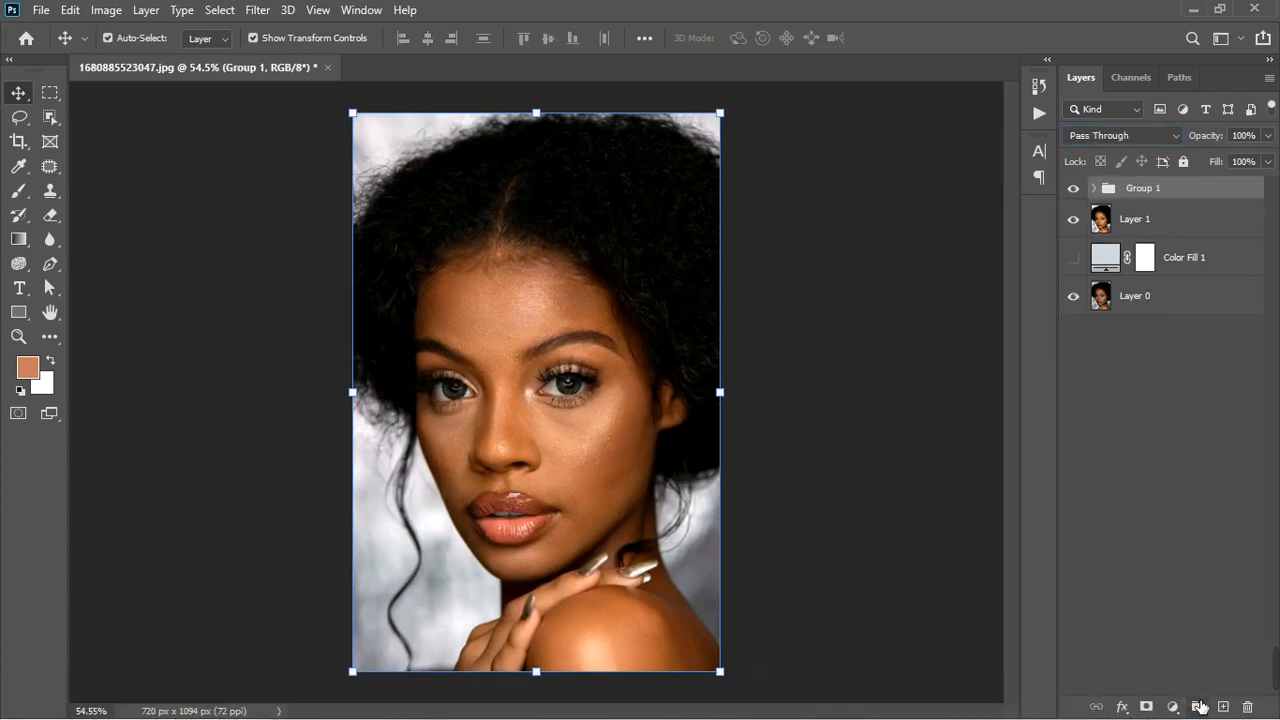
{"action": "left_click", "coordinate": [1105, 188]}
{"action": "left_click", "coordinate": [1160, 232]}
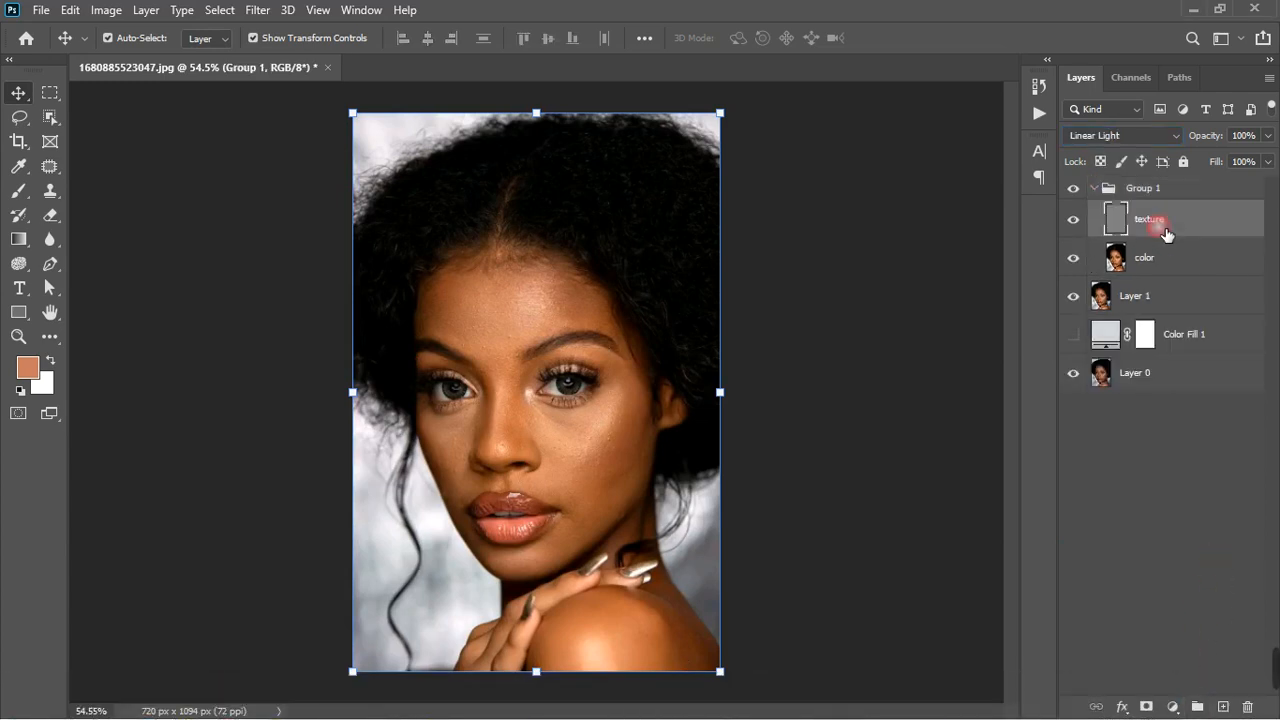
- Smooth the forehead skin on the color layer with a 40-pixel Mixer Brush
{"action": "left_click", "coordinate": [1168, 258]}
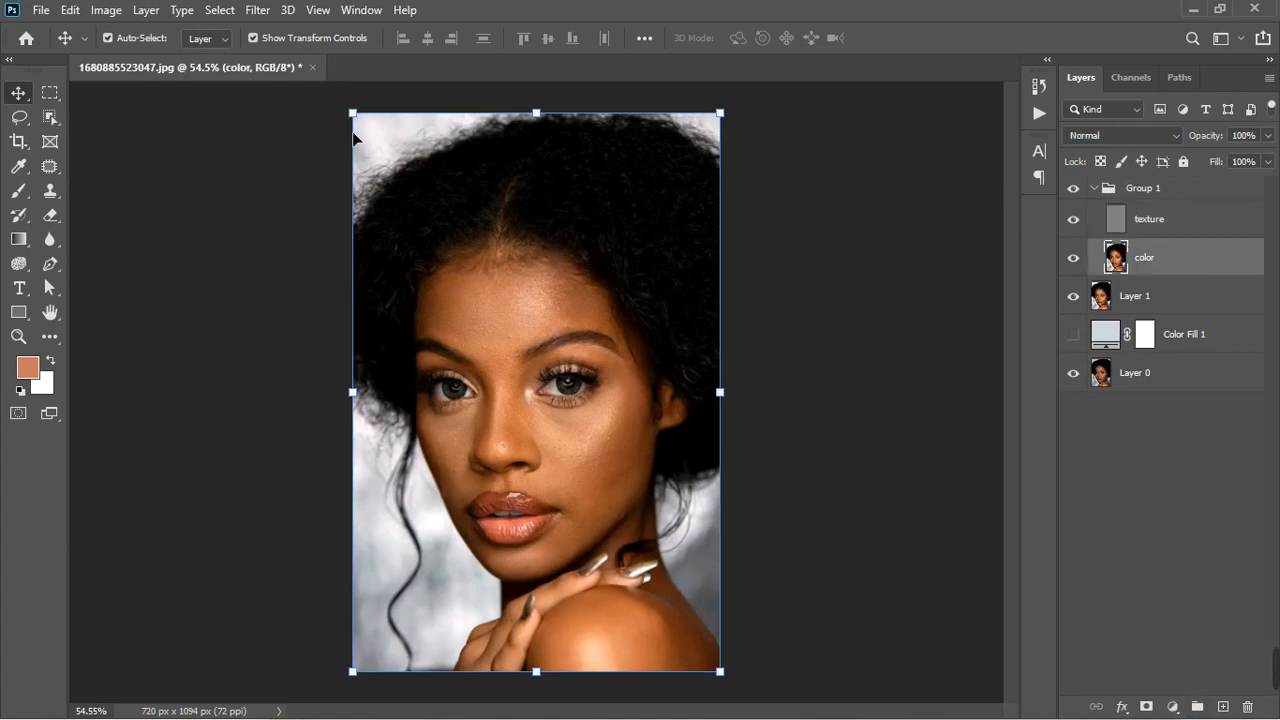
{"action": "left_click", "coordinate": [19, 192]}
{"action": "right_click", "coordinate": [19, 192]}
{"action": "left_click", "coordinate": [100, 251]}
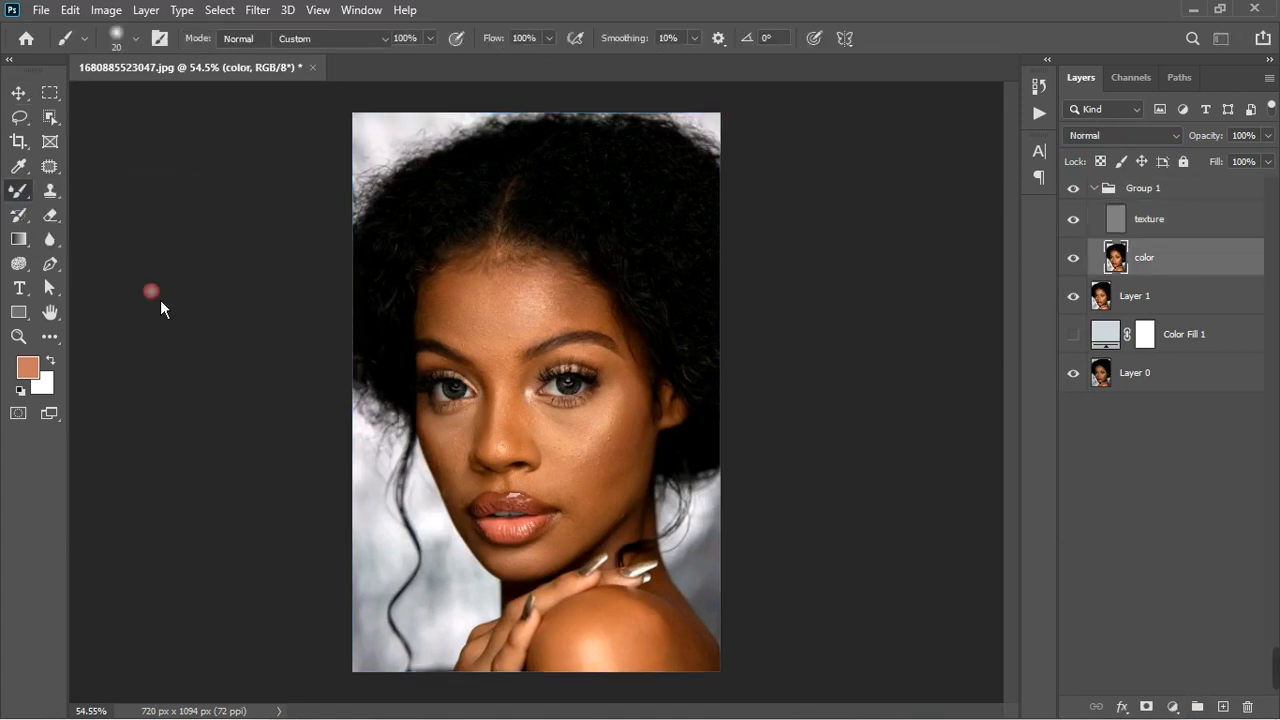
{"action": "scroll", "coordinate": [529, 305], "scroll_direction": "up", "scroll_amount": 3}
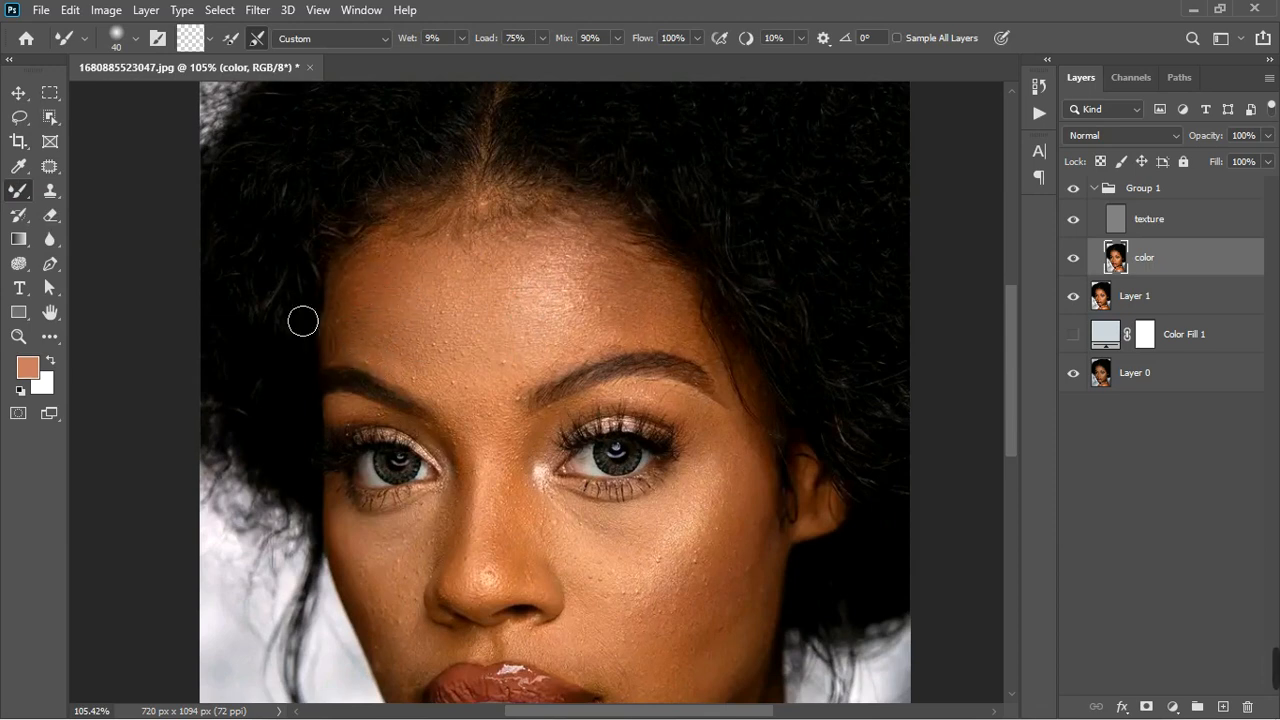
{"action": "mouse_move", "coordinate": [401, 266]}
{"action": "left_mouse_down"}
{"action": "mouse_move", "coordinate": [417, 281]}
{"action": "mouse_move", "coordinate": [430, 264]}
{"action": "left_mouse_up"}
{"action": "mouse_move", "coordinate": [352, 312]}
{"action": "left_mouse_down"}
{"action": "mouse_move", "coordinate": [380, 357]}
{"action": "mouse_move", "coordinate": [421, 383]}
{"action": "left_mouse_up"}
{"action": "mouse_move", "coordinate": [356, 352]}
{"action": "left_mouse_down"}
{"action": "mouse_move", "coordinate": [399, 375]}
{"action": "mouse_move", "coordinate": [350, 302]}
{"action": "mouse_move", "coordinate": [367, 272]}
{"action": "left_mouse_up"}
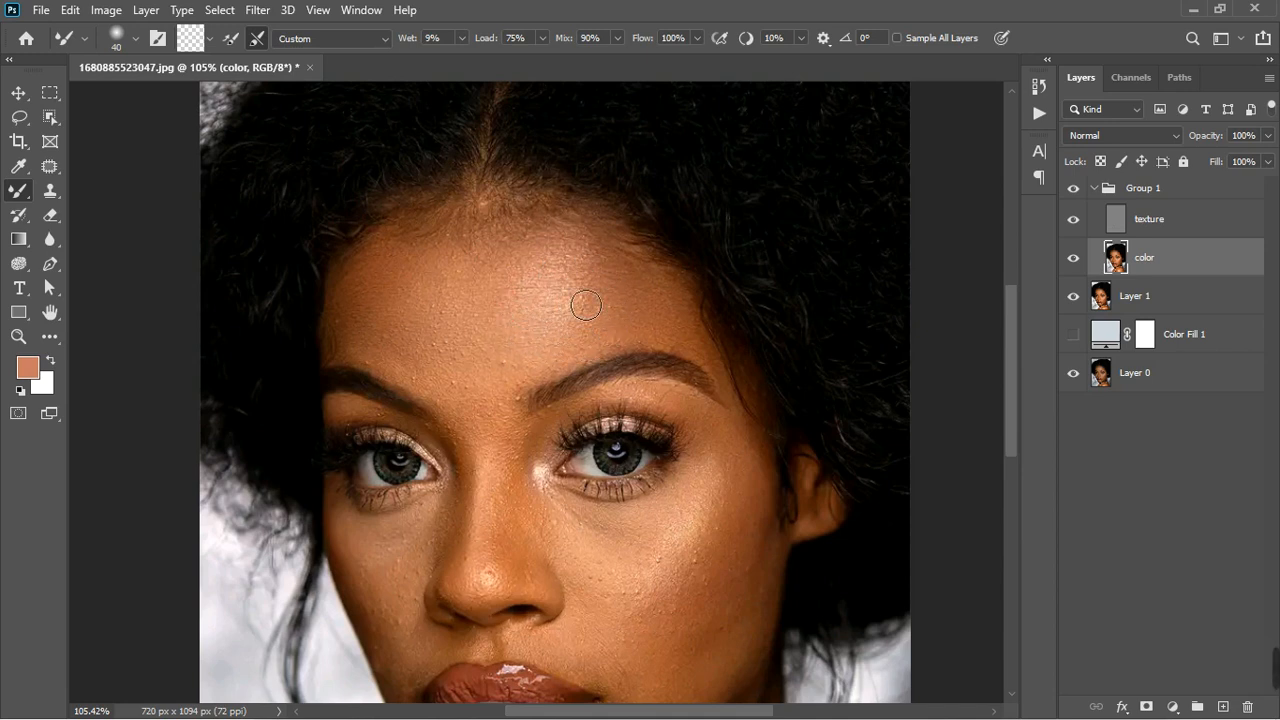
{"action": "left_click", "coordinate": [484, 319]}
- Blend the skin tones on both cheeks with the Mixer Brush, enlarging it to 60 pixels
{"action": "scroll", "coordinate": [518, 360], "scroll_direction": "down", "scroll_amount": 3}
{"action": "scroll", "coordinate": [519, 369], "scroll_direction": "up", "scroll_amount": 4}
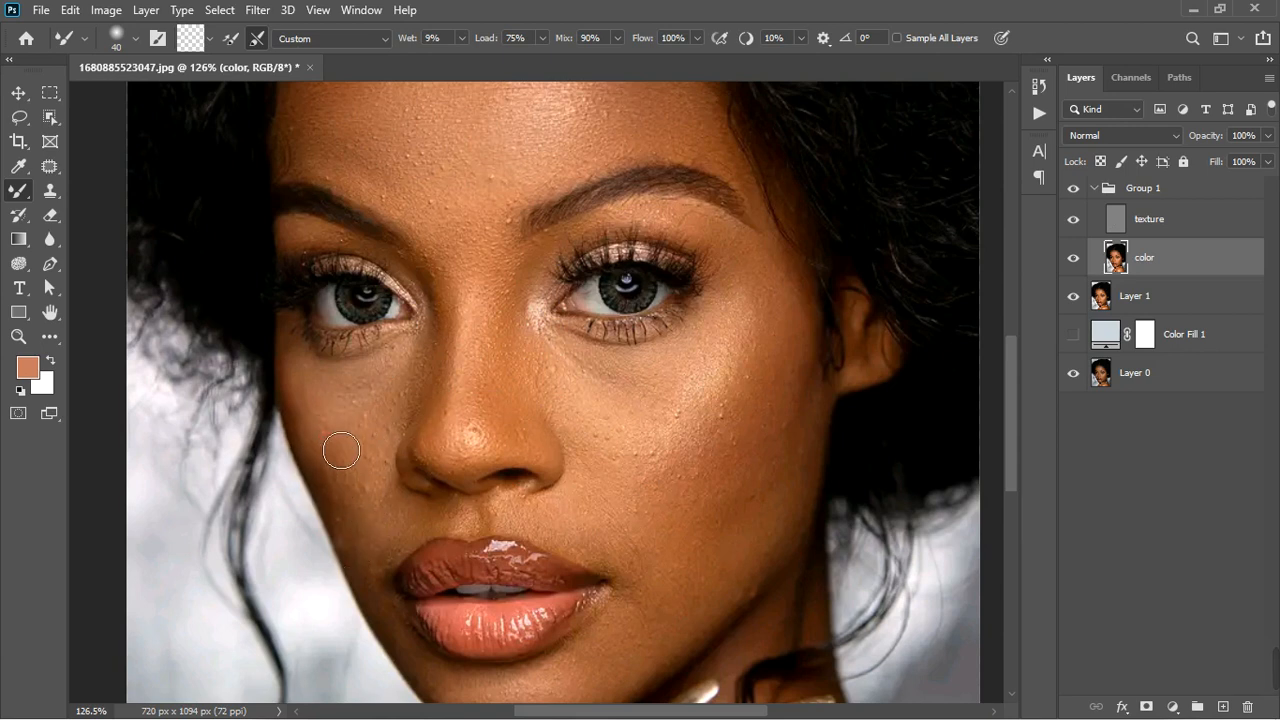
{"action": "left_click_drag", "start_coordinate": [318, 485], "coordinate": [319, 486]}
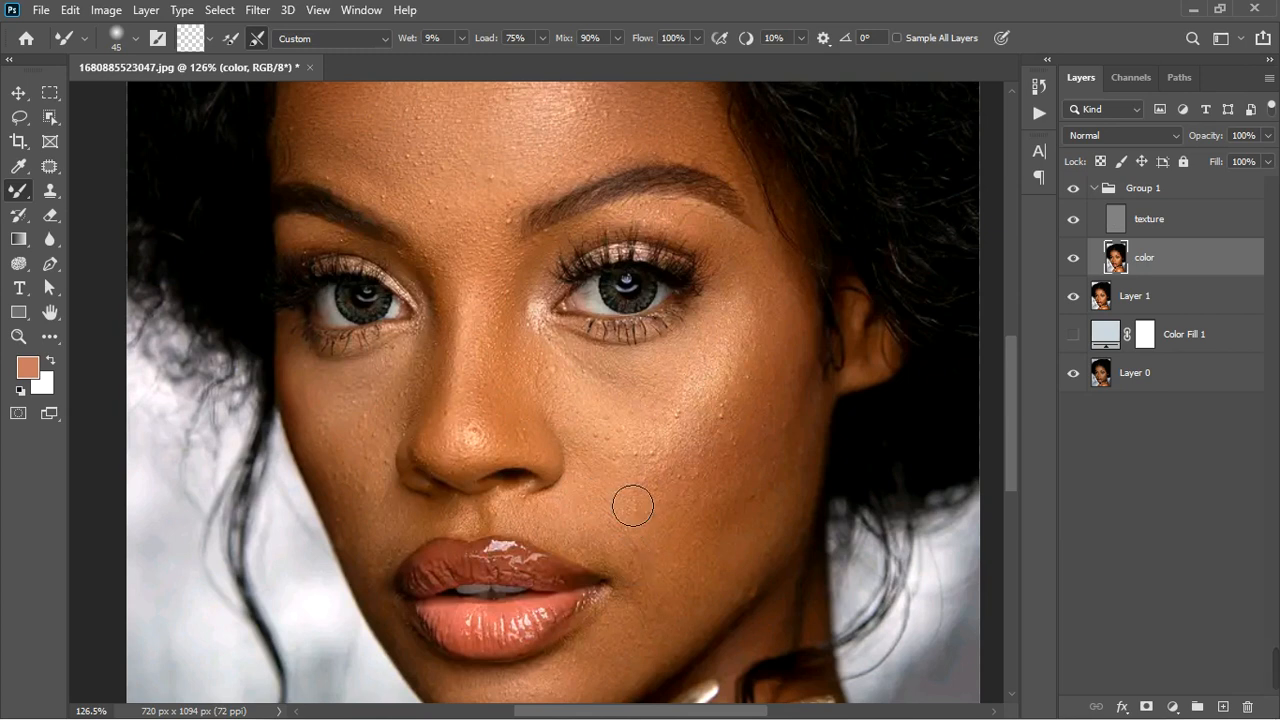
{"action": "key", "text": "bracketright"}
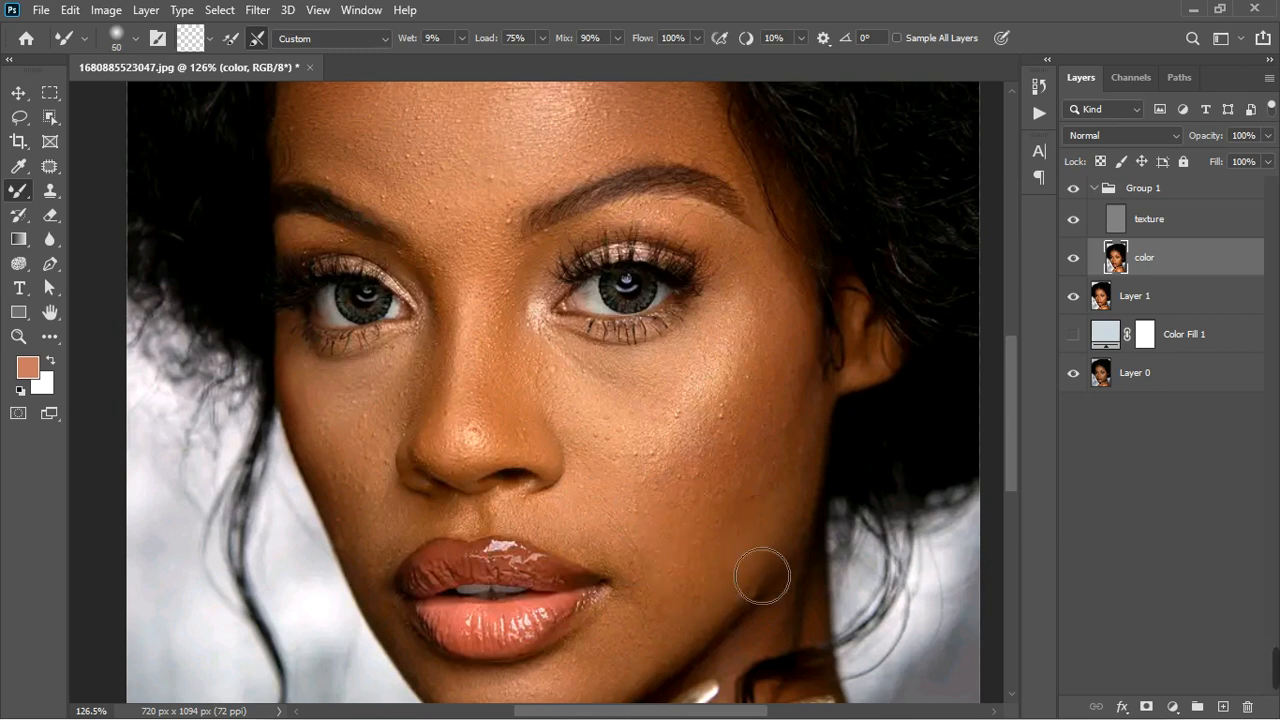
{"action": "key", "text": "bracketright"}
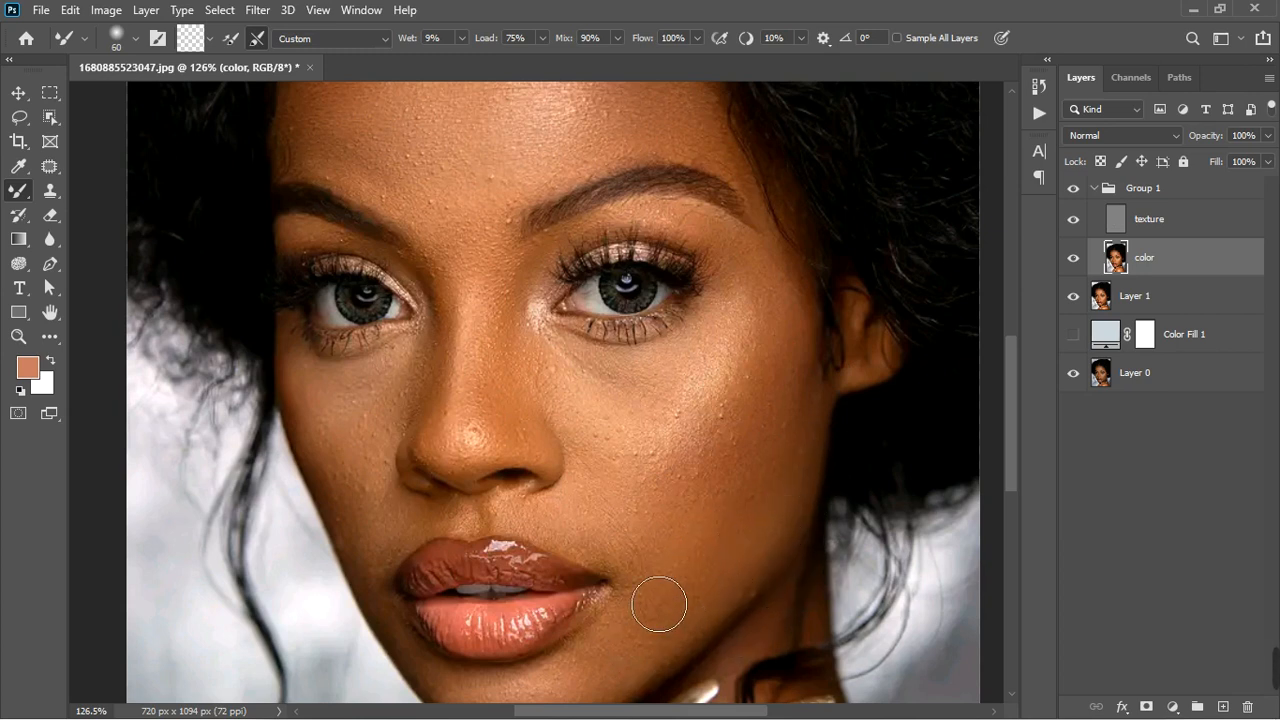
- Blend the upper and middle forehead again with the 60-pixel Mixer Brush
{"action": "scroll", "coordinate": [721, 490], "scroll_direction": "down", "scroll_amount": 3, "text": "alt"}
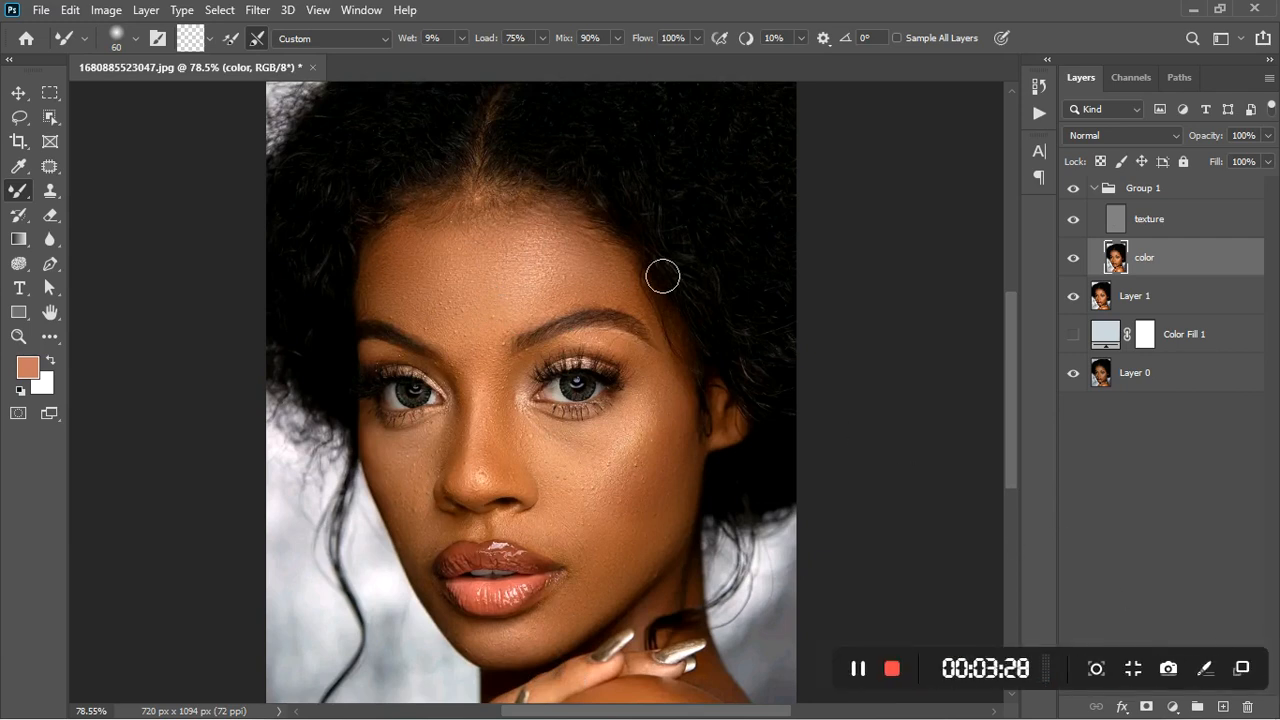
{"action": "mouse_move", "coordinate": [513, 230]}
{"action": "left_mouse_down"}
{"action": "mouse_move", "coordinate": [528, 261]}
{"action": "mouse_move", "coordinate": [558, 232]}
{"action": "mouse_move", "coordinate": [556, 267]}
{"action": "mouse_move", "coordinate": [616, 276]}
{"action": "left_mouse_up"}
{"action": "left_click_drag", "start_coordinate": [465, 270], "coordinate": [484, 287]}
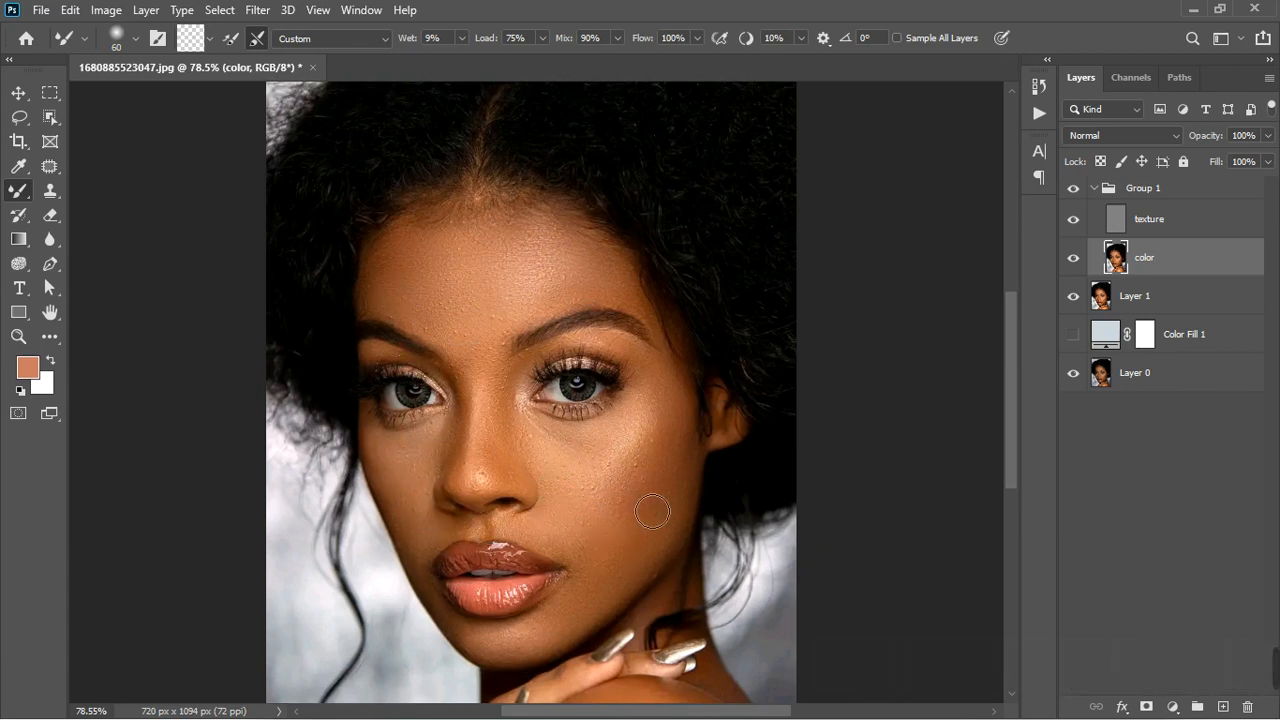
- Clone clean skin over the bumps between and above the eyebrows on the texture layer, using a 20-pixel Clone Stamp
{"action": "left_click", "coordinate": [1138, 222]}
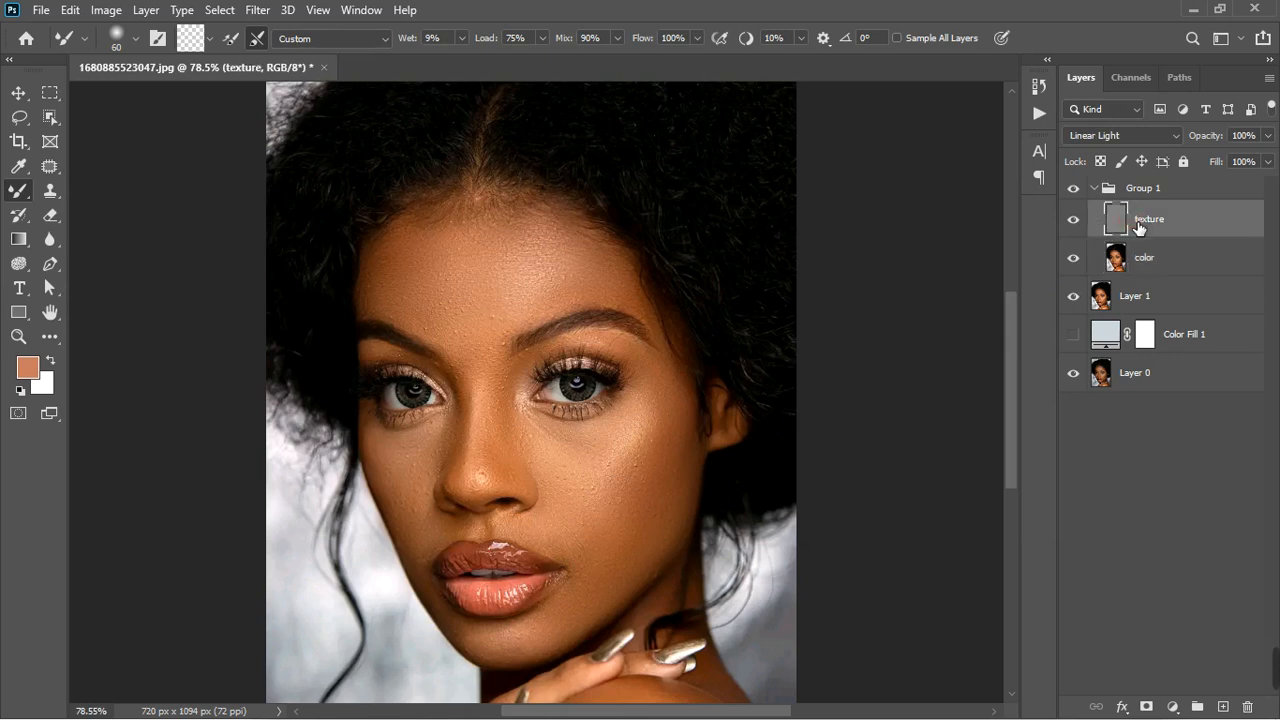
{"action": "left_click", "coordinate": [63, 201]}
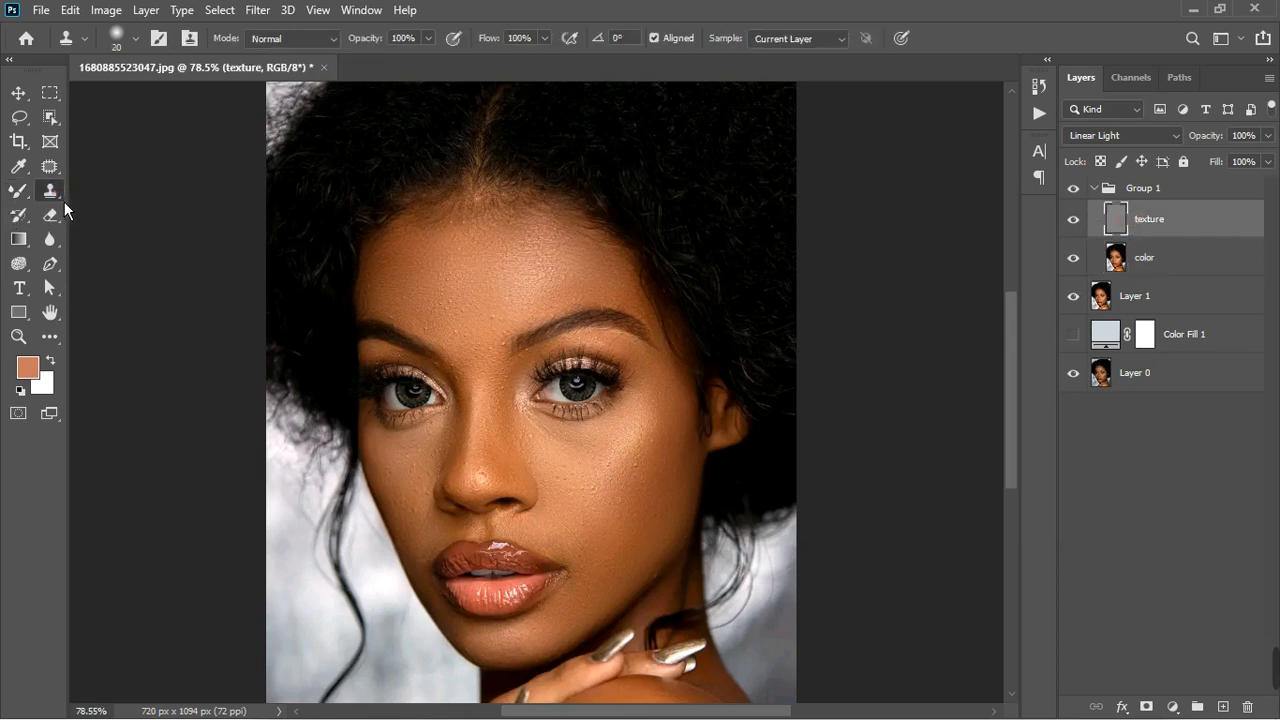
{"action": "scroll", "coordinate": [473, 270], "scroll_direction": "up", "scroll_amount": 3}
{"action": "scroll", "coordinate": [473, 270], "scroll_direction": "up", "scroll_amount": 1}
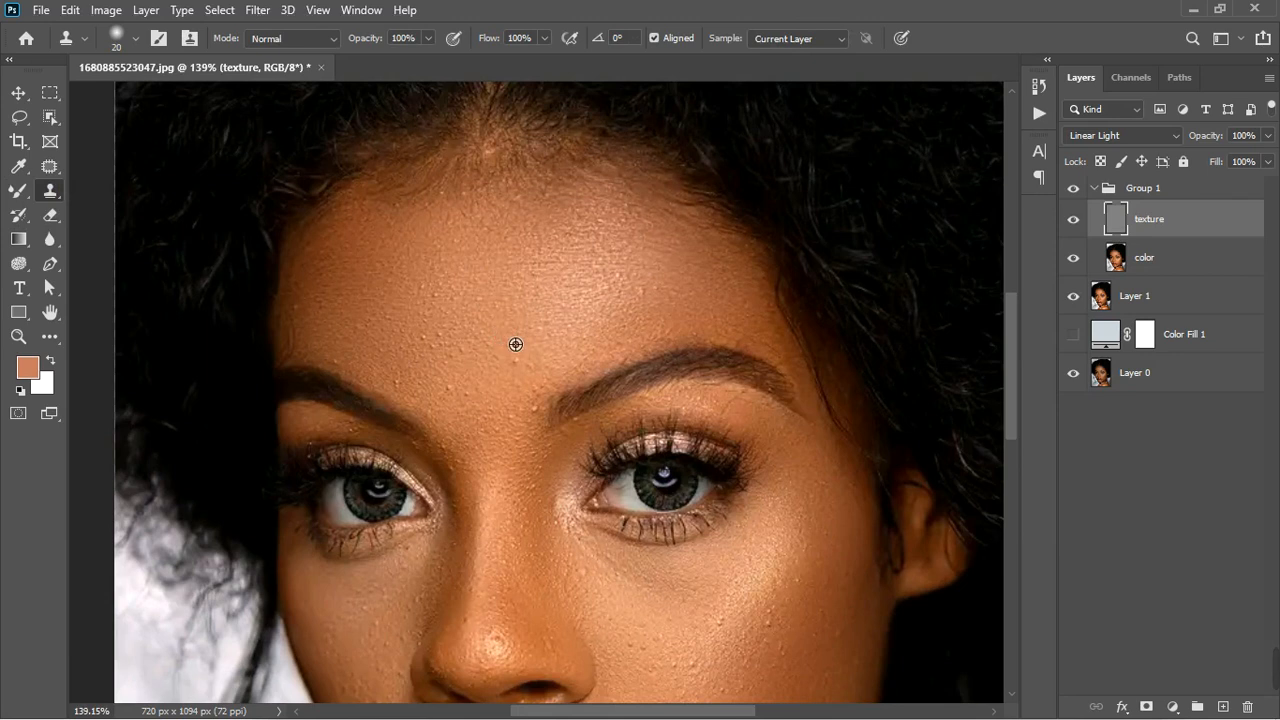
{"action": "left_click_drag", "start_coordinate": [514, 381], "coordinate": [528, 384]}
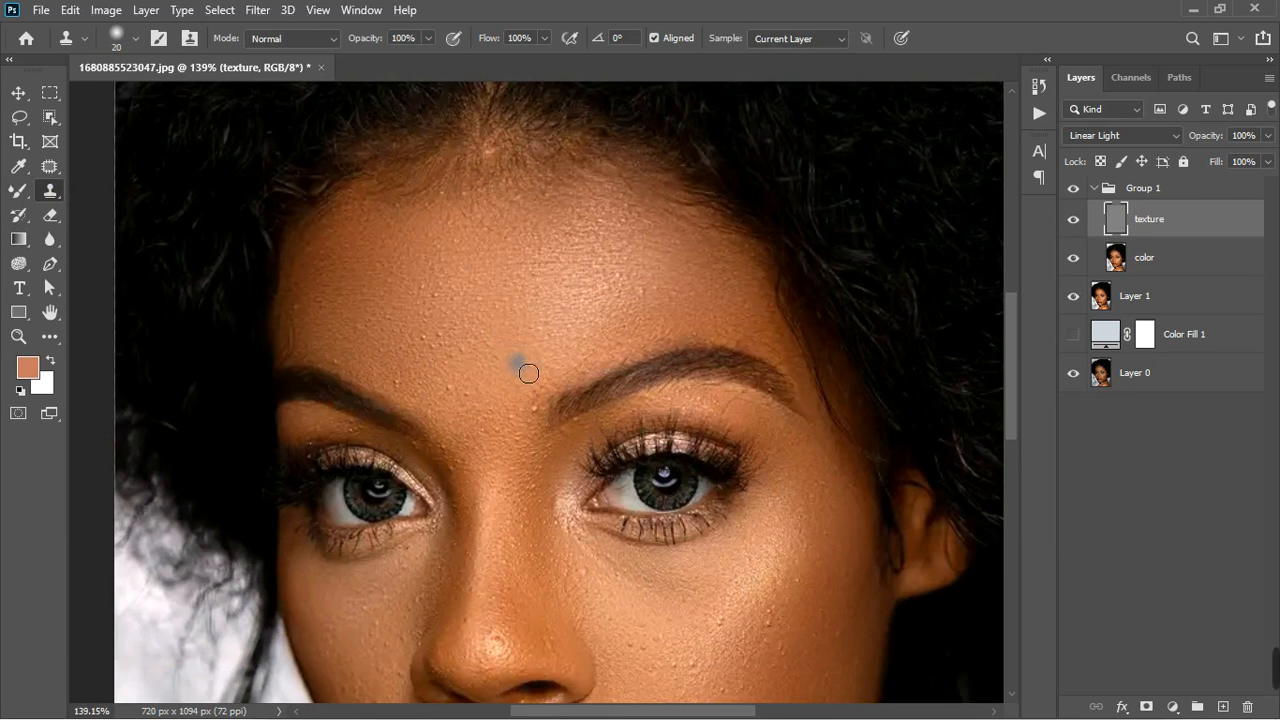
{"action": "scroll", "coordinate": [528, 373], "scroll_direction": "up", "scroll_amount": 2}
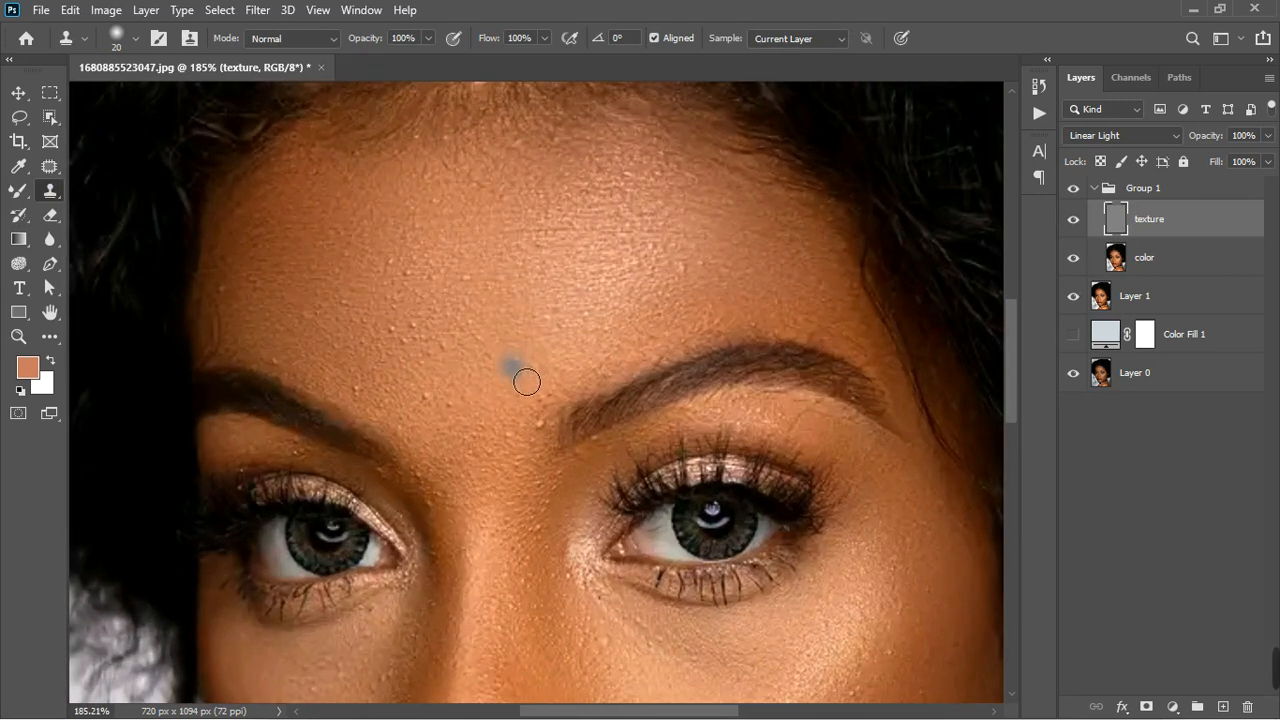
{"action": "left_click", "coordinate": [555, 437]}
{"action": "left_click", "coordinate": [518, 460]}
{"action": "left_click", "coordinate": [379, 415]}
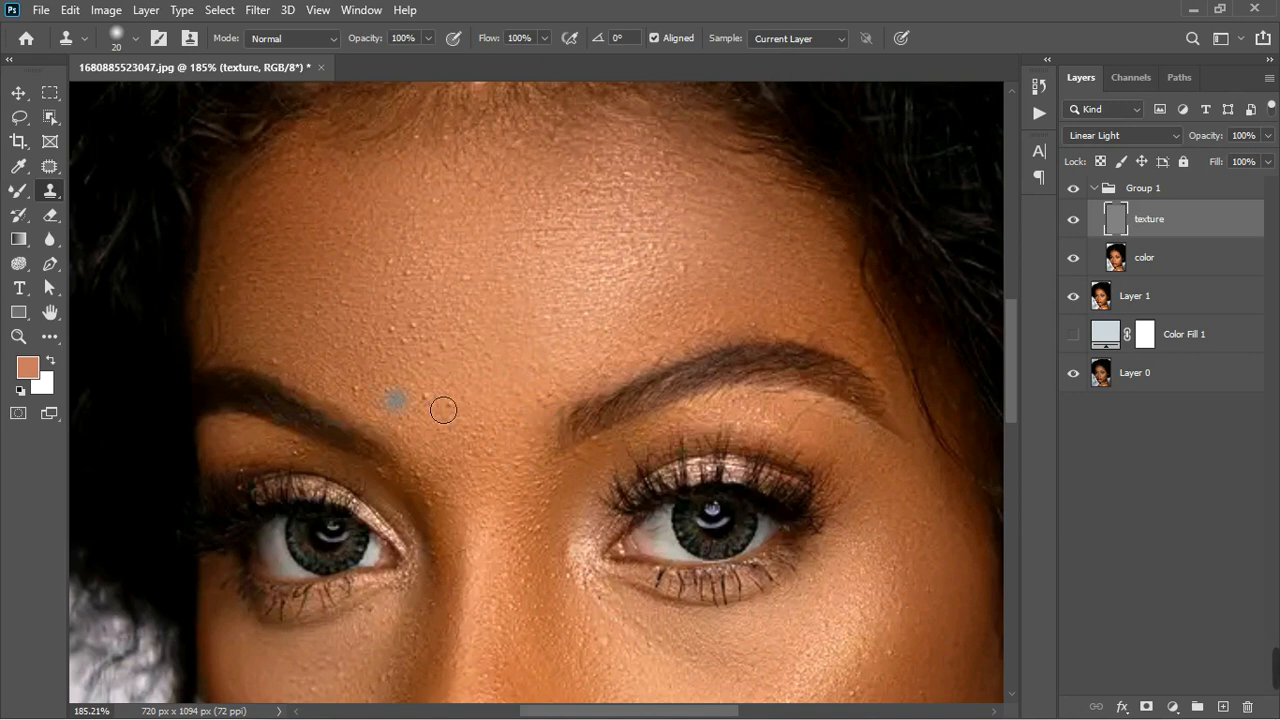
{"action": "left_click", "coordinate": [432, 396]}
{"action": "left_click", "coordinate": [444, 403]}
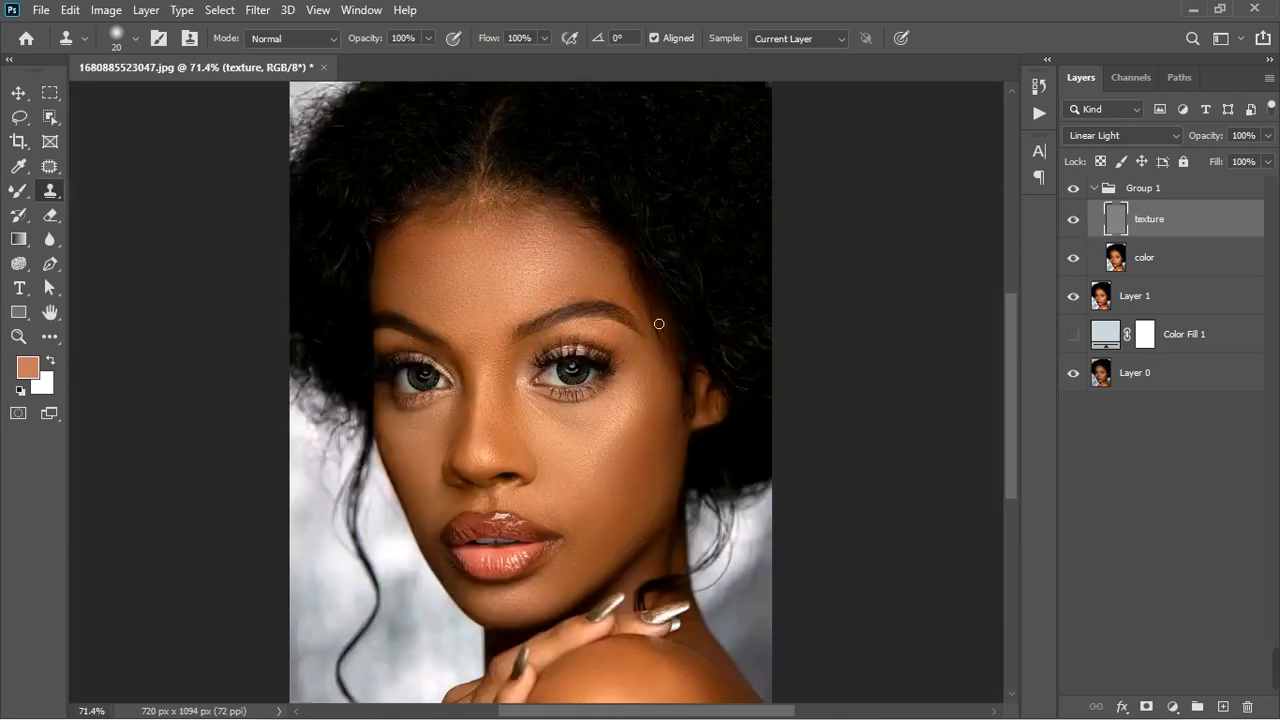
- Compare the portrait before and after skin retouching by toggling the visibility of the frequency separation group
{"action": "scroll", "coordinate": [557, 463], "scroll_direction": "up", "scroll_amount": 2}
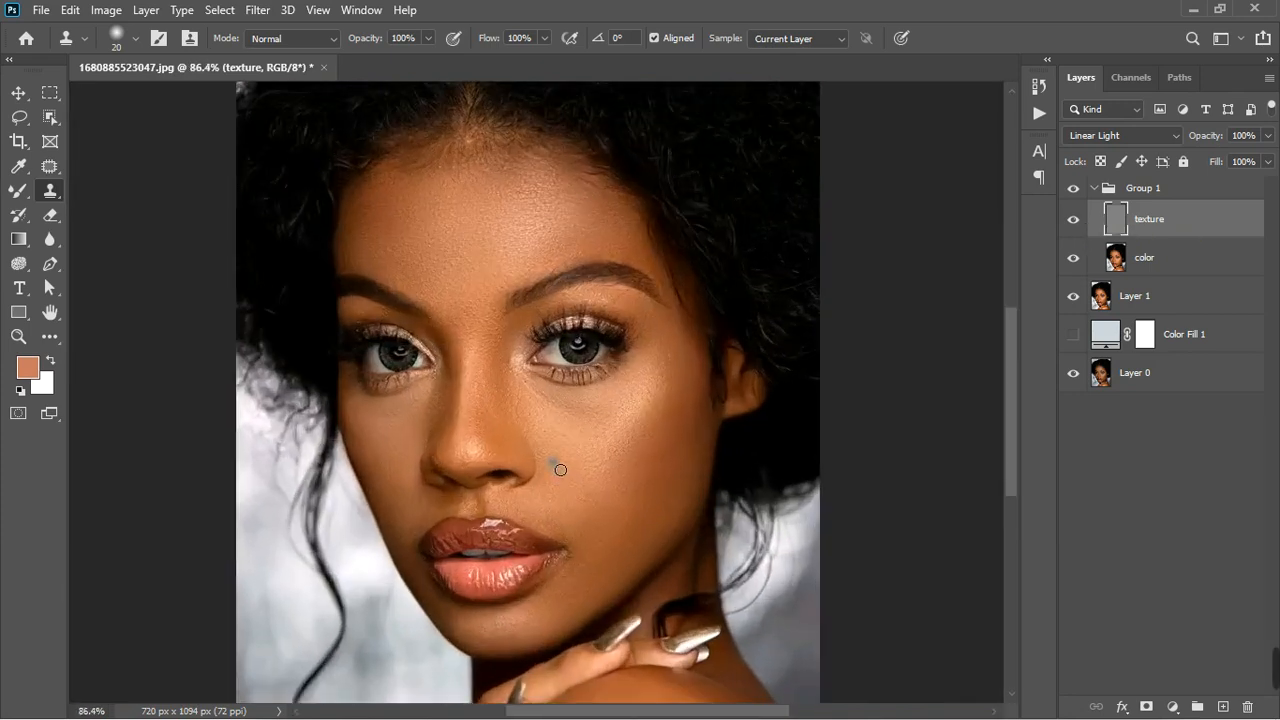
{"action": "left_click", "coordinate": [1083, 190]}
{"action": "left_click", "coordinate": [1076, 189]}
{"action": "scroll", "coordinate": [513, 330], "scroll_direction": "up", "scroll_amount": 4}
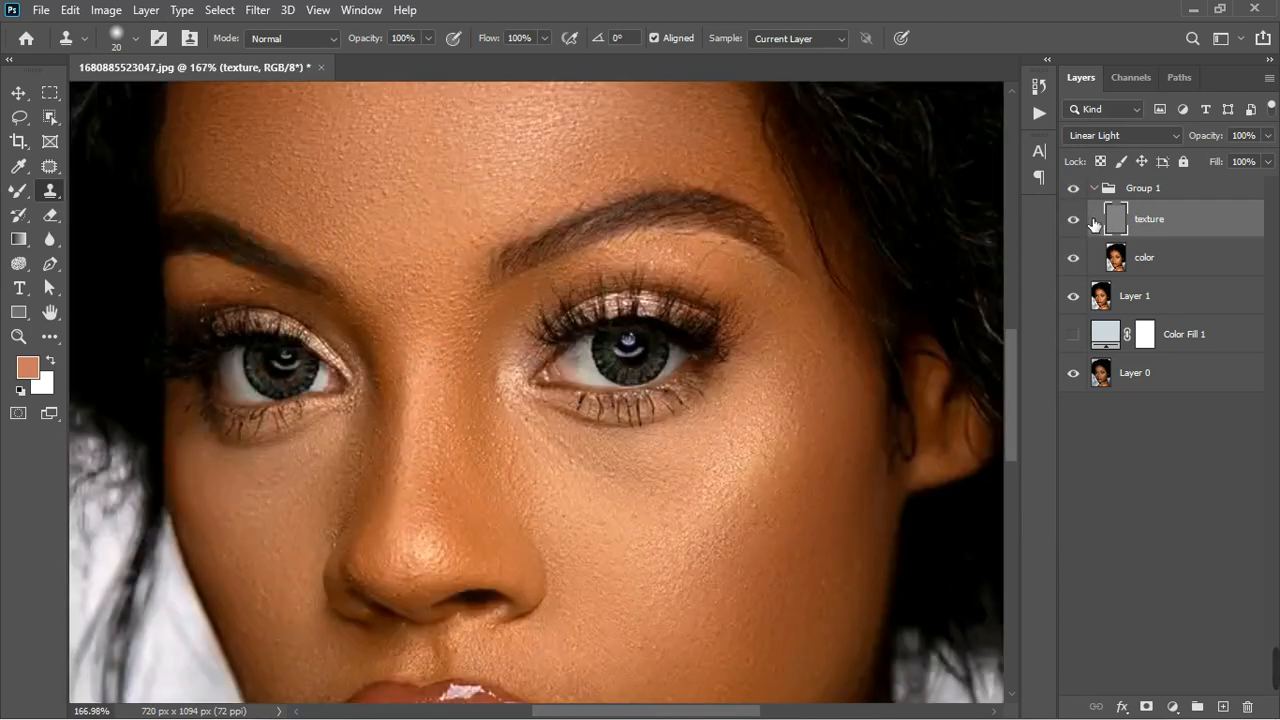
{"action": "left_click", "coordinate": [1074, 189]}
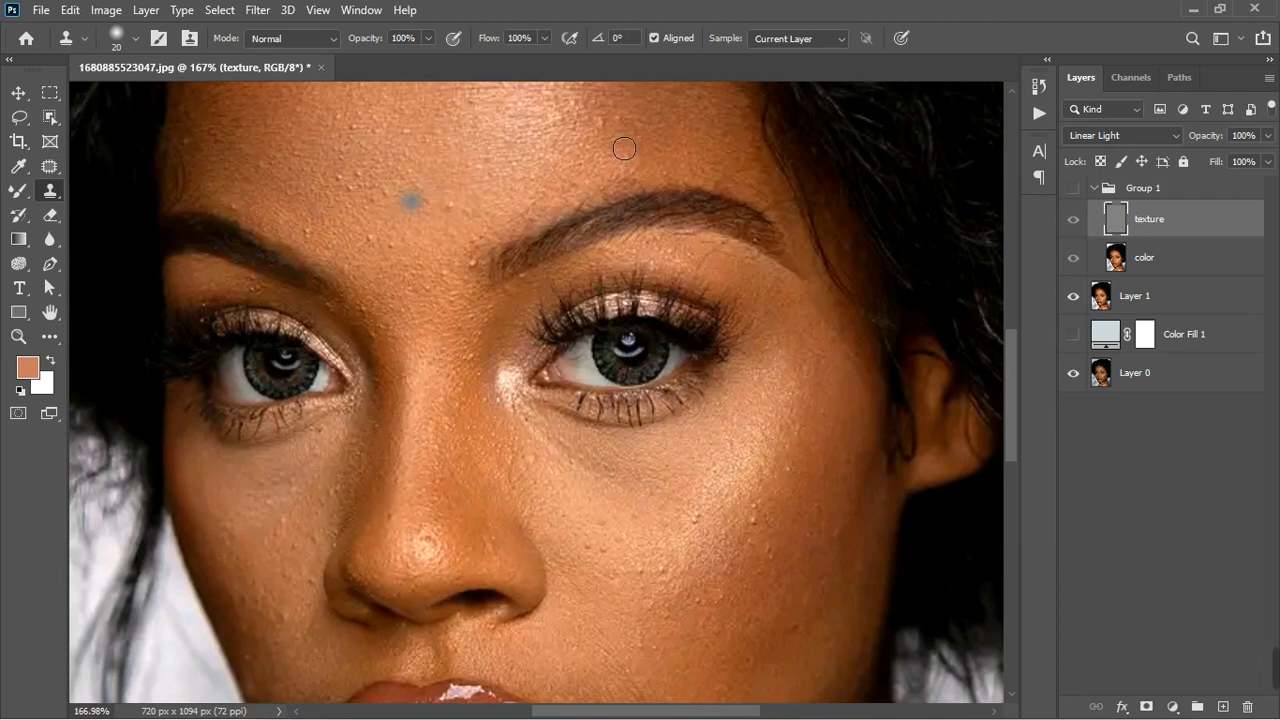
{"action": "left_click", "coordinate": [1074, 189]}
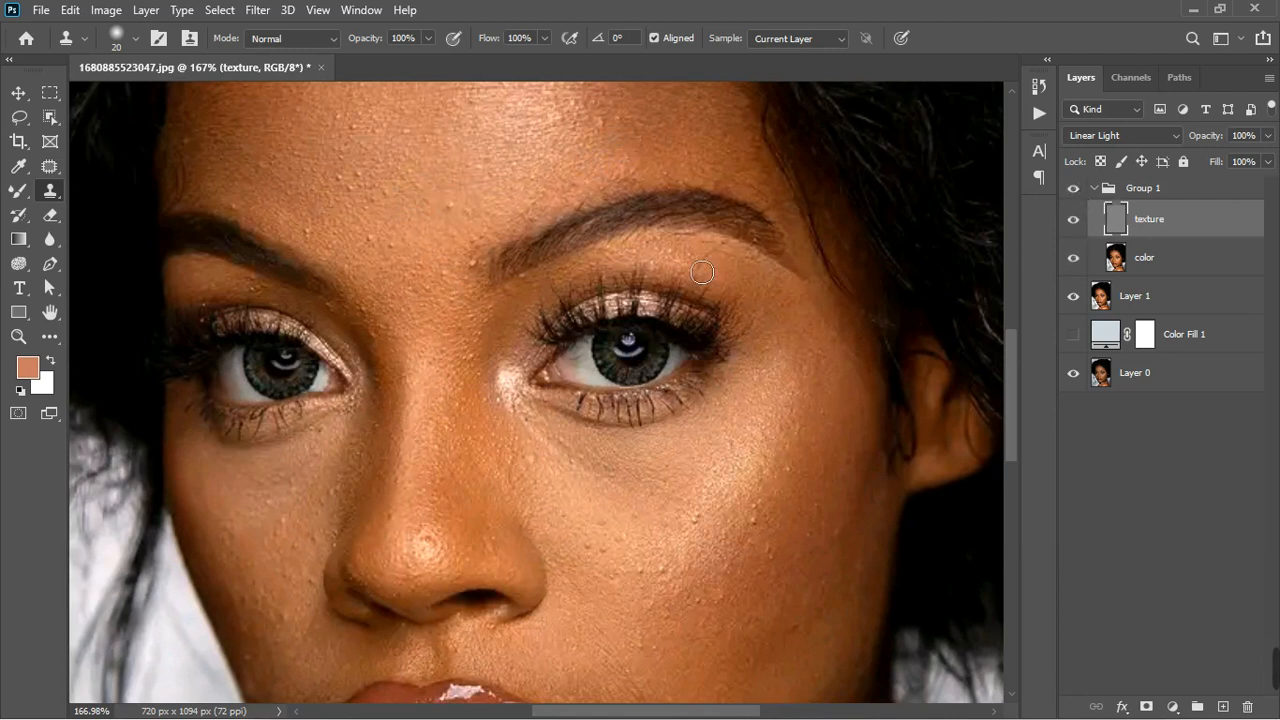
{"action": "scroll", "coordinate": [594, 294], "scroll_direction": "down", "scroll_amount": 4}
{"action": "scroll", "coordinate": [594, 294], "scroll_direction": "down", "scroll_amount": 2}
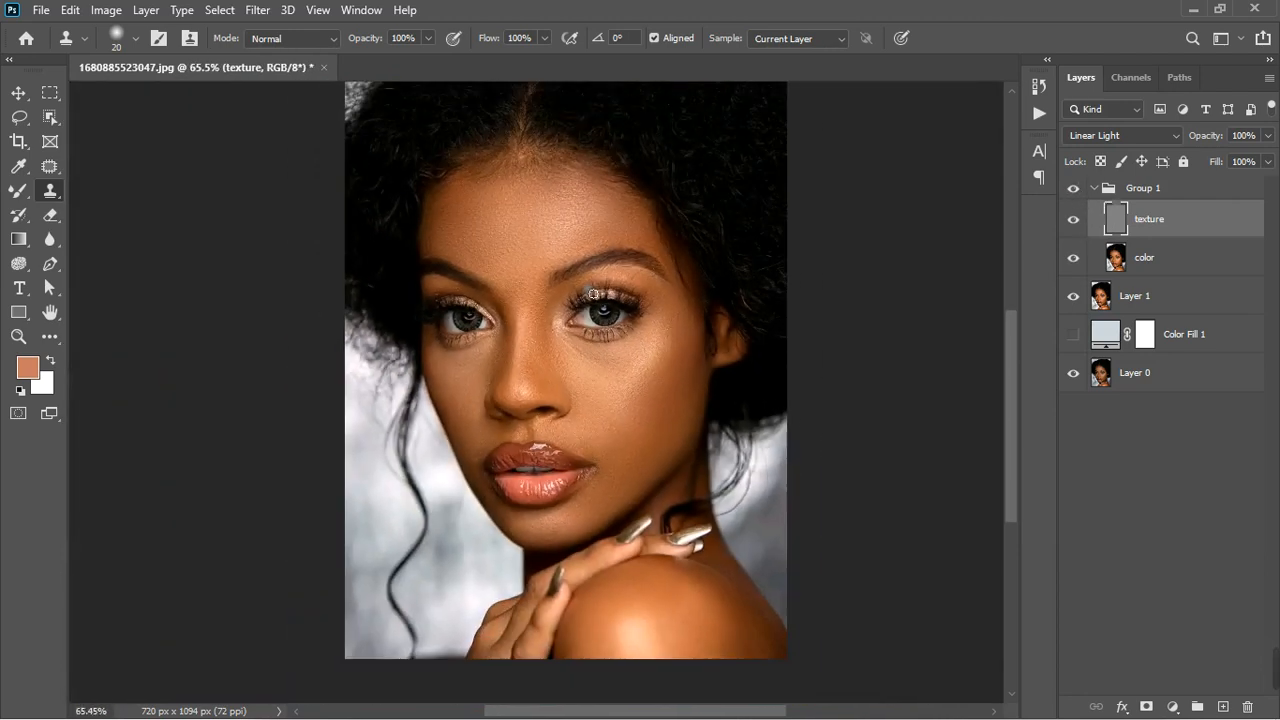
{"action": "scroll", "coordinate": [587, 378], "scroll_direction": "up", "scroll_amount": 2}
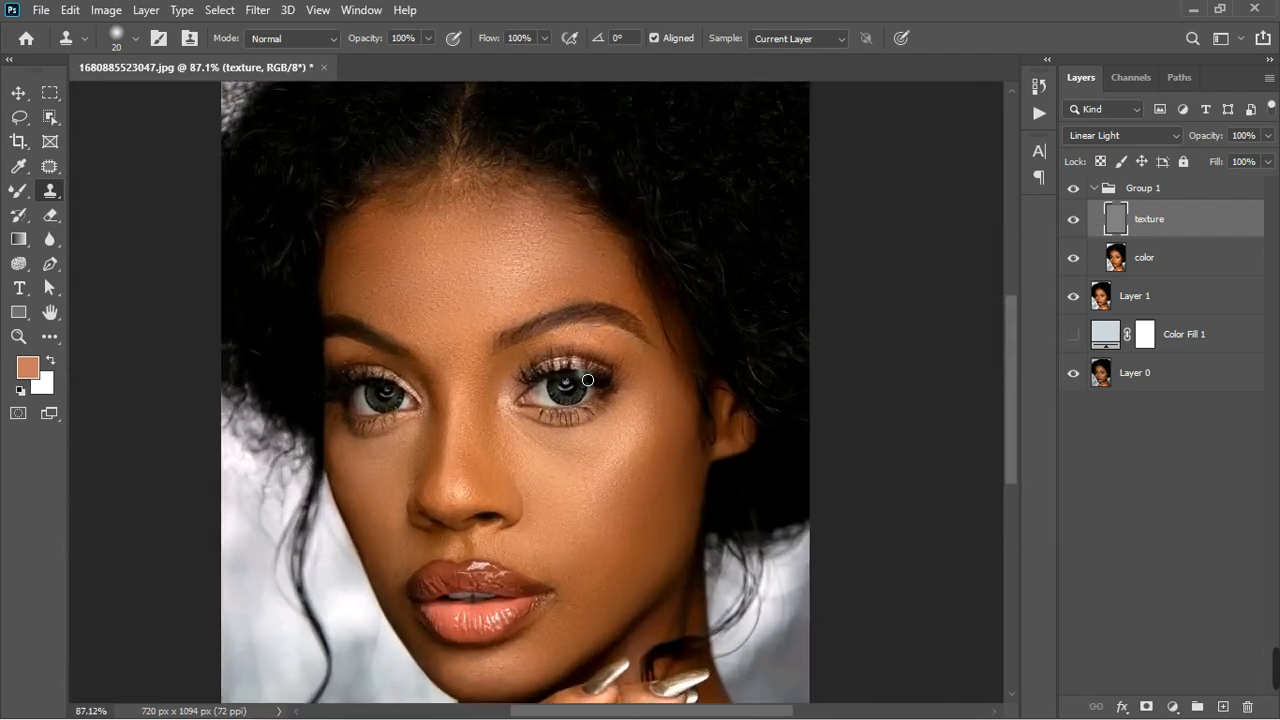
- Collapse the group and add a Photo Filter adjustment layer above it set to Cooling Filter (82)
{"action": "left_click", "coordinate": [1098, 196]}
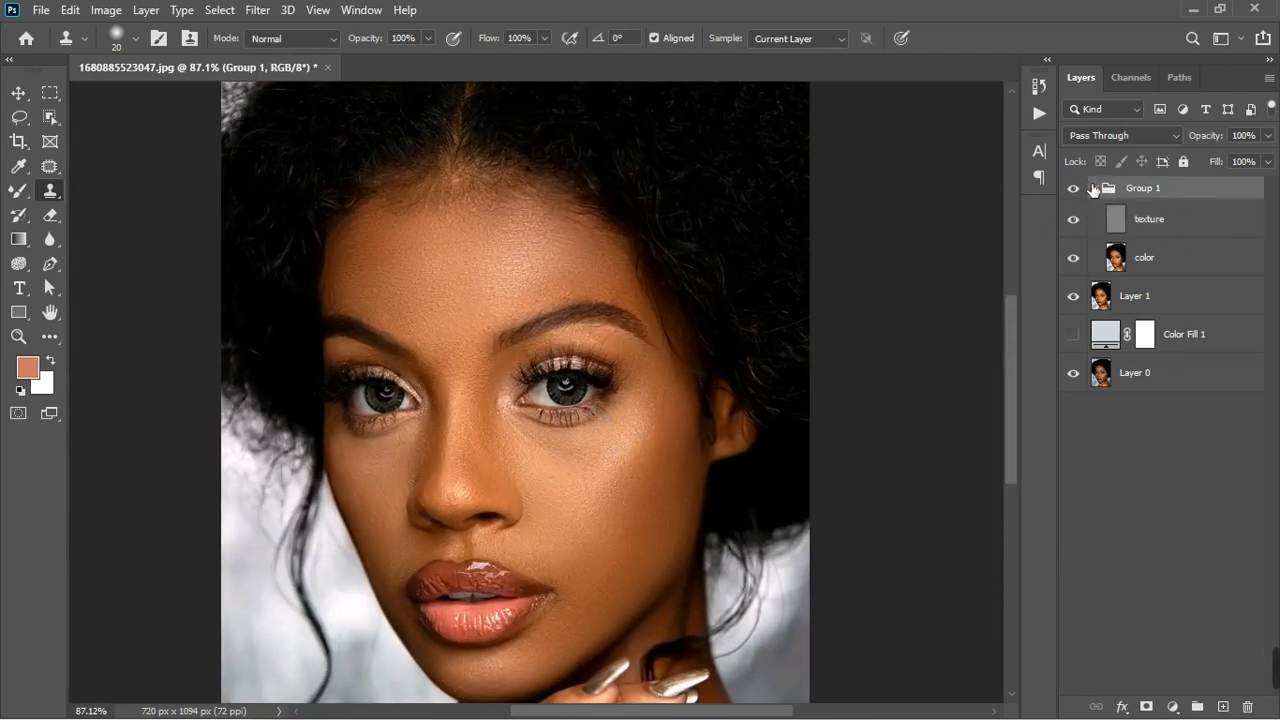
{"action": "left_click", "coordinate": [1097, 189]}
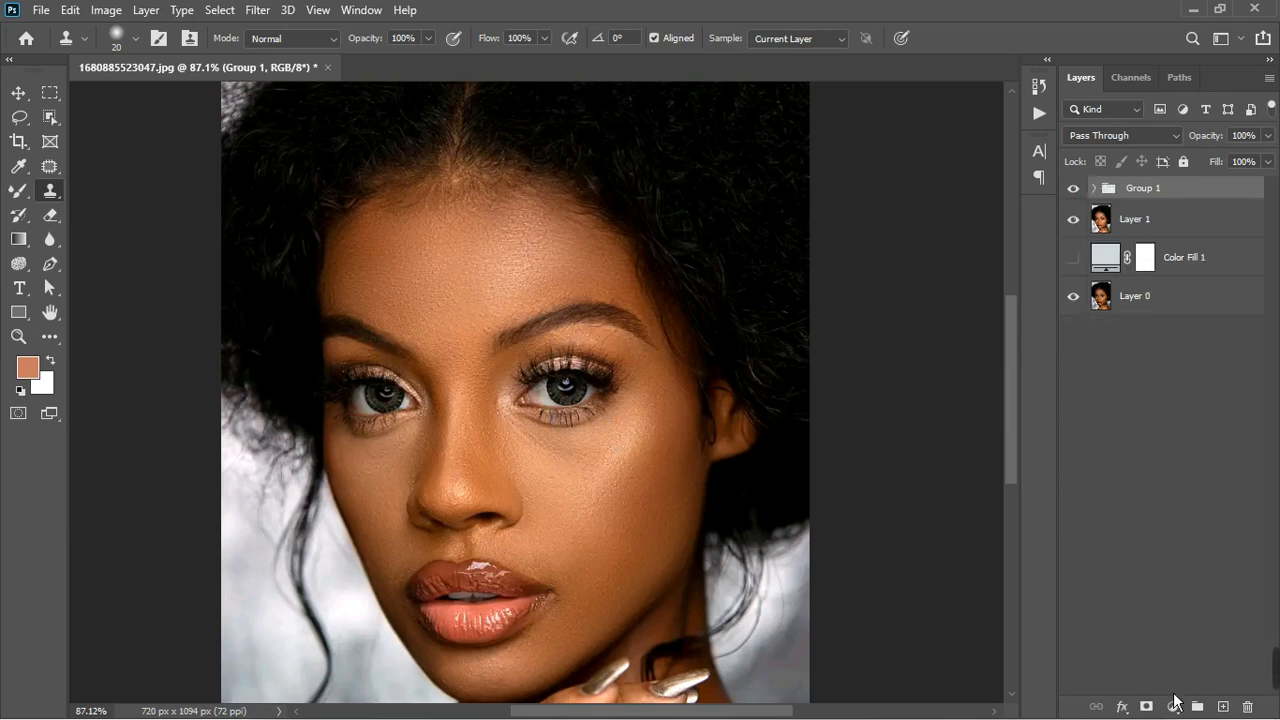
{"action": "left_click", "coordinate": [1174, 705]}
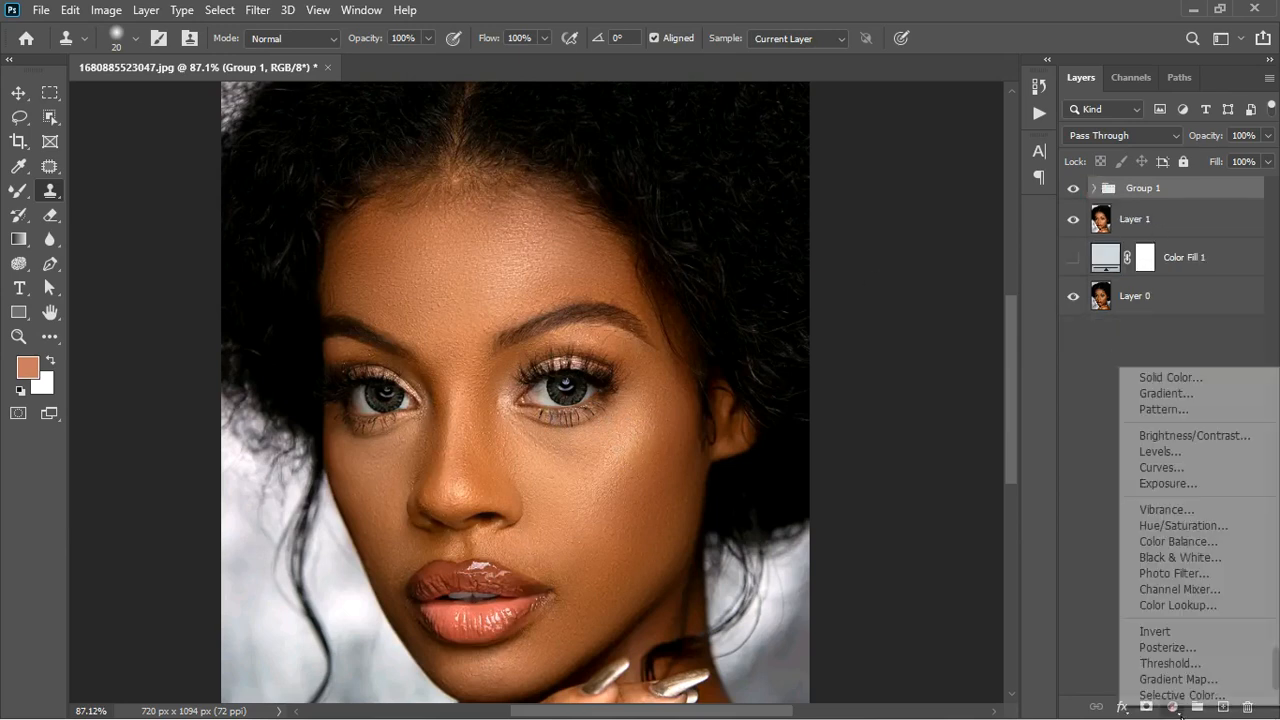
{"action": "left_click", "coordinate": [1201, 578]}
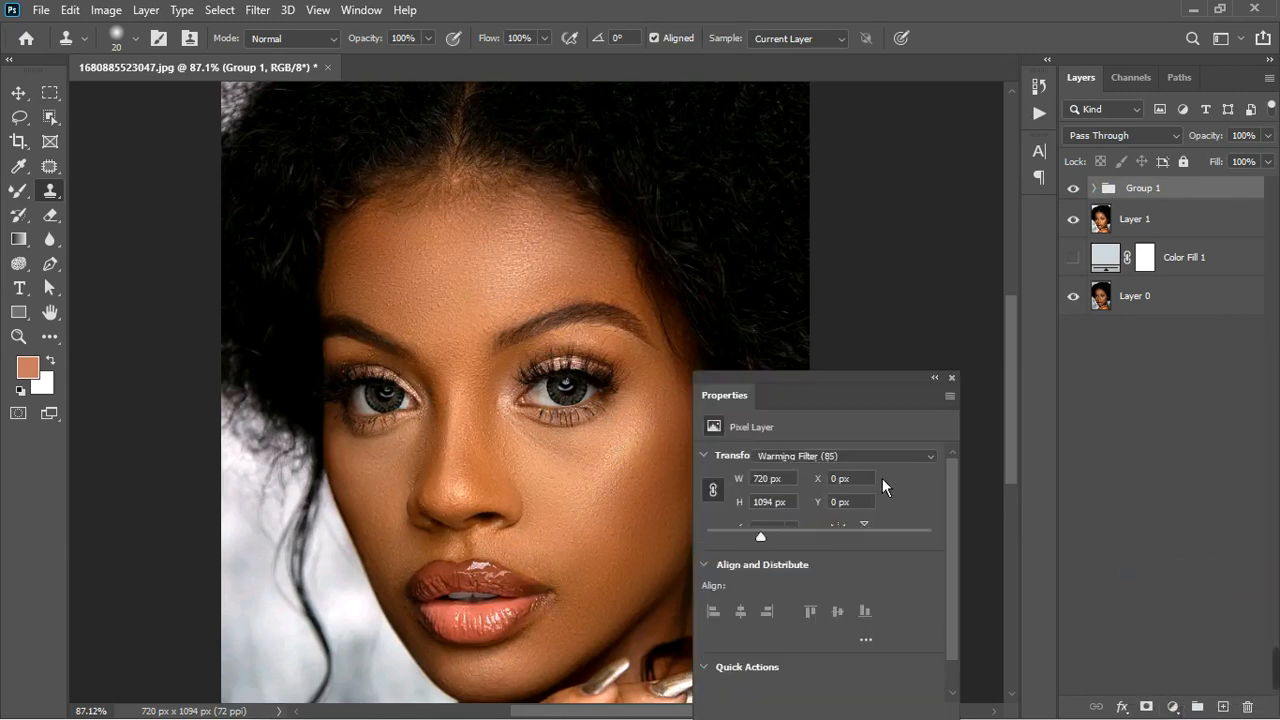
{"action": "left_click", "coordinate": [850, 458]}
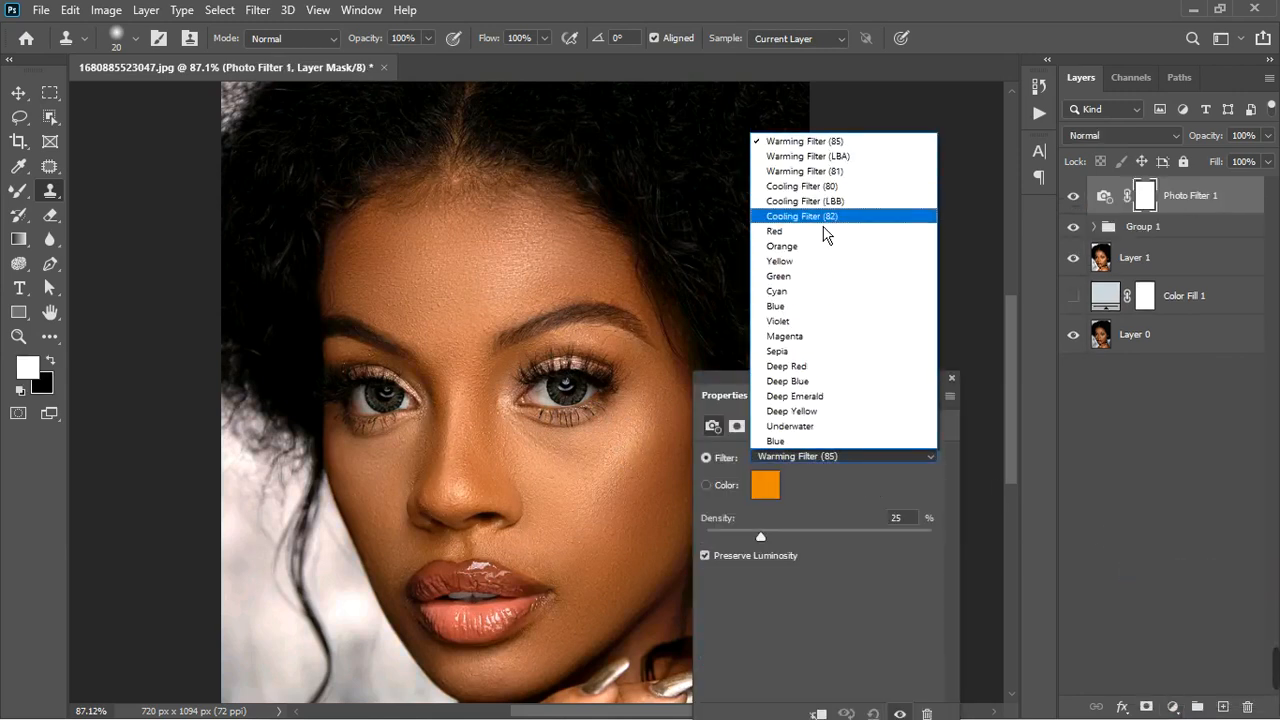
{"action": "left_click", "coordinate": [821, 216]}
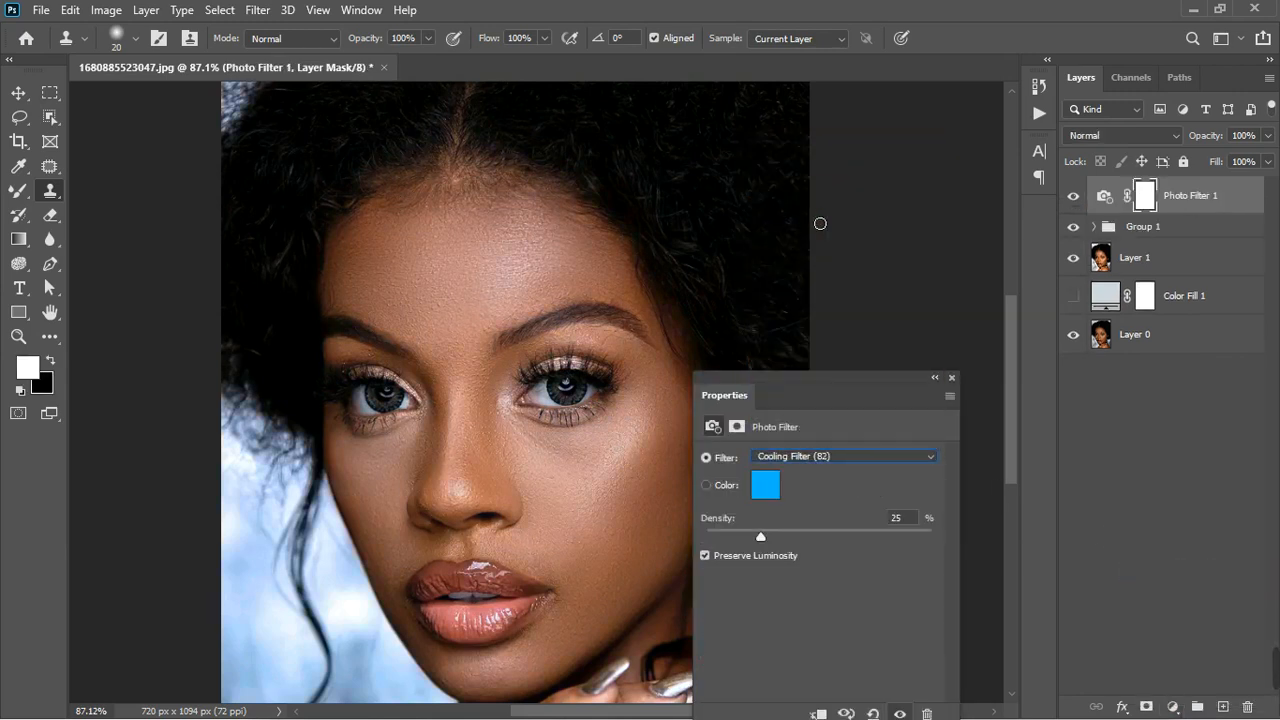
{"action": "left_click", "coordinate": [953, 377]}
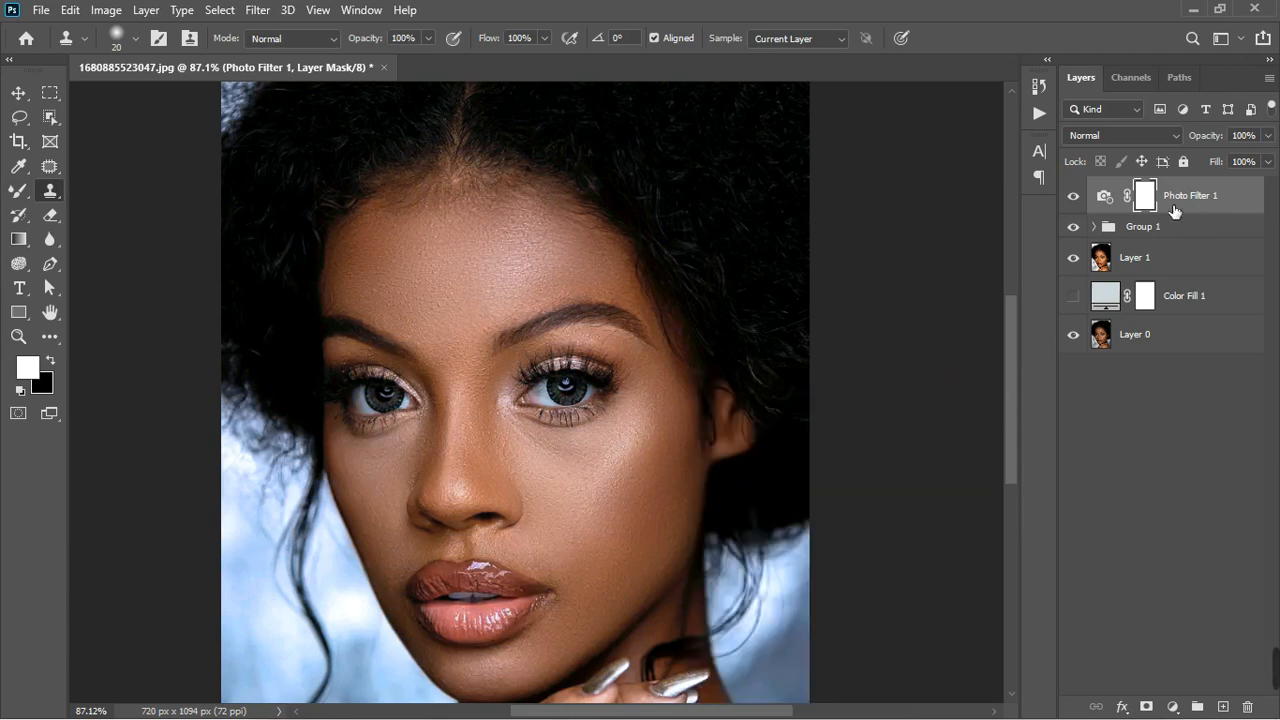
- Invert the Photo Filter mask to black and paint white over the whites of both eyes with a 20-pixel brush
{"action": "key", "text": "ctrl+i"}
{"action": "left_click", "coordinate": [25, 194]}
{"action": "left_click", "coordinate": [57, 196]}
{"action": "left_click", "coordinate": [24, 193]}
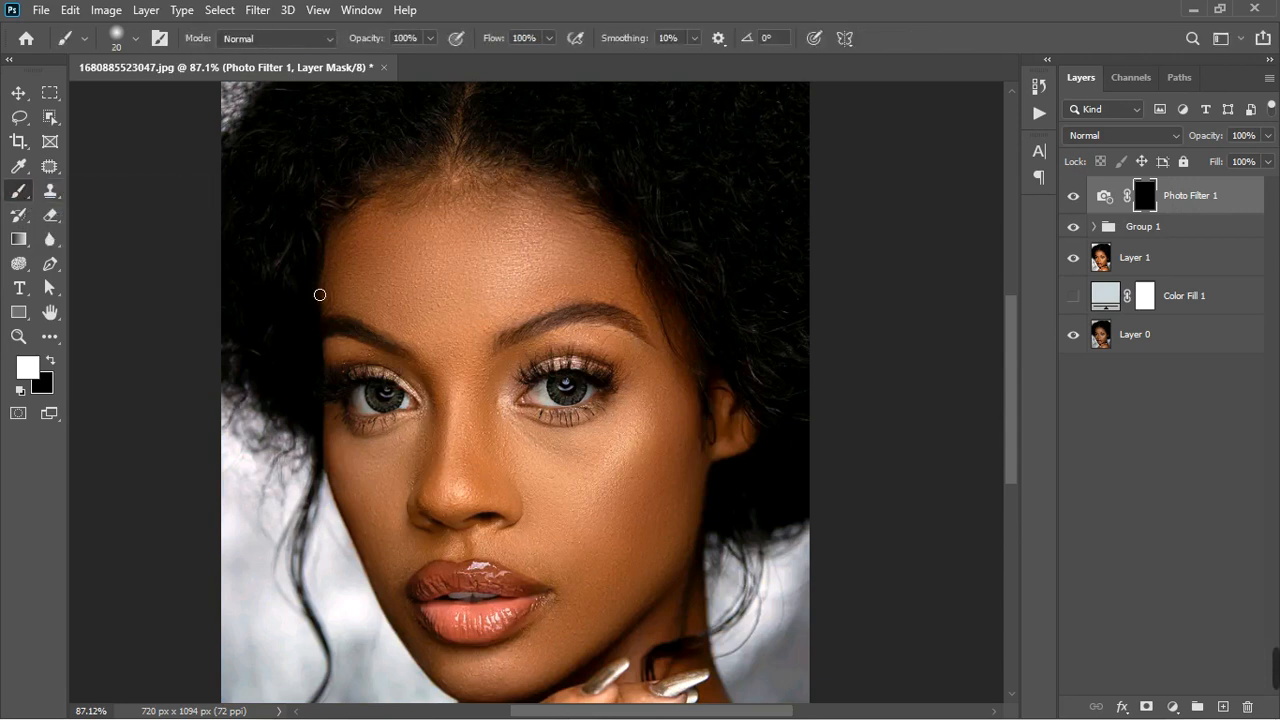
{"action": "scroll", "coordinate": [559, 401], "scroll_direction": "up", "scroll_amount": 7}
{"action": "mouse_move", "coordinate": [566, 406]}
{"action": "left_mouse_down"}
{"action": "mouse_move", "coordinate": [510, 403]}
{"action": "mouse_move", "coordinate": [543, 402]}
{"action": "mouse_move", "coordinate": [528, 413]}
{"action": "mouse_move", "coordinate": [562, 425]}
{"action": "mouse_move", "coordinate": [645, 396]}
{"action": "mouse_move", "coordinate": [604, 421]}
{"action": "left_mouse_up"}
{"action": "mouse_move", "coordinate": [204, 411]}
{"action": "left_mouse_down"}
{"action": "mouse_move", "coordinate": [188, 410]}
{"action": "mouse_move", "coordinate": [198, 435]}
{"action": "mouse_move", "coordinate": [265, 427]}
{"action": "left_mouse_up"}
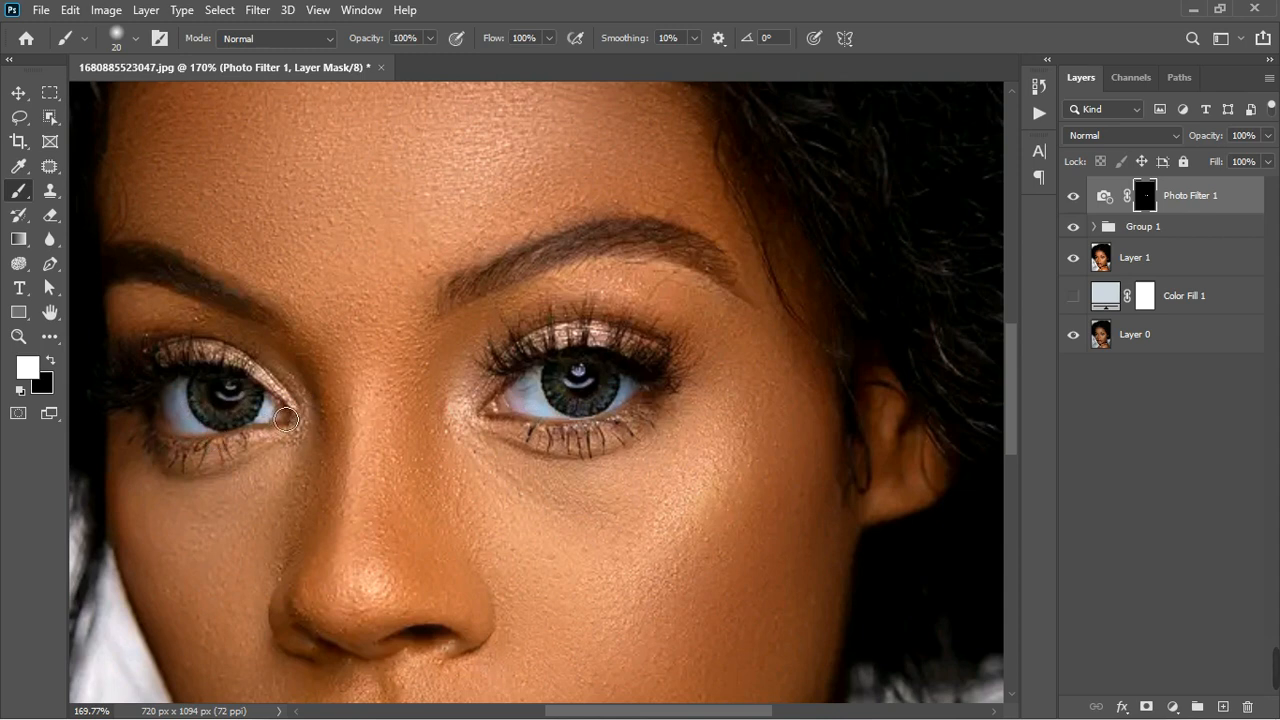
- Paint white over the teeth on the Photo Filter mask with the 20-pixel brush, and deselect the layer
{"action": "key", "text": "ctrl+0"}
{"action": "scroll", "coordinate": [423, 605], "scroll_direction": "up", "scroll_amount": 5}
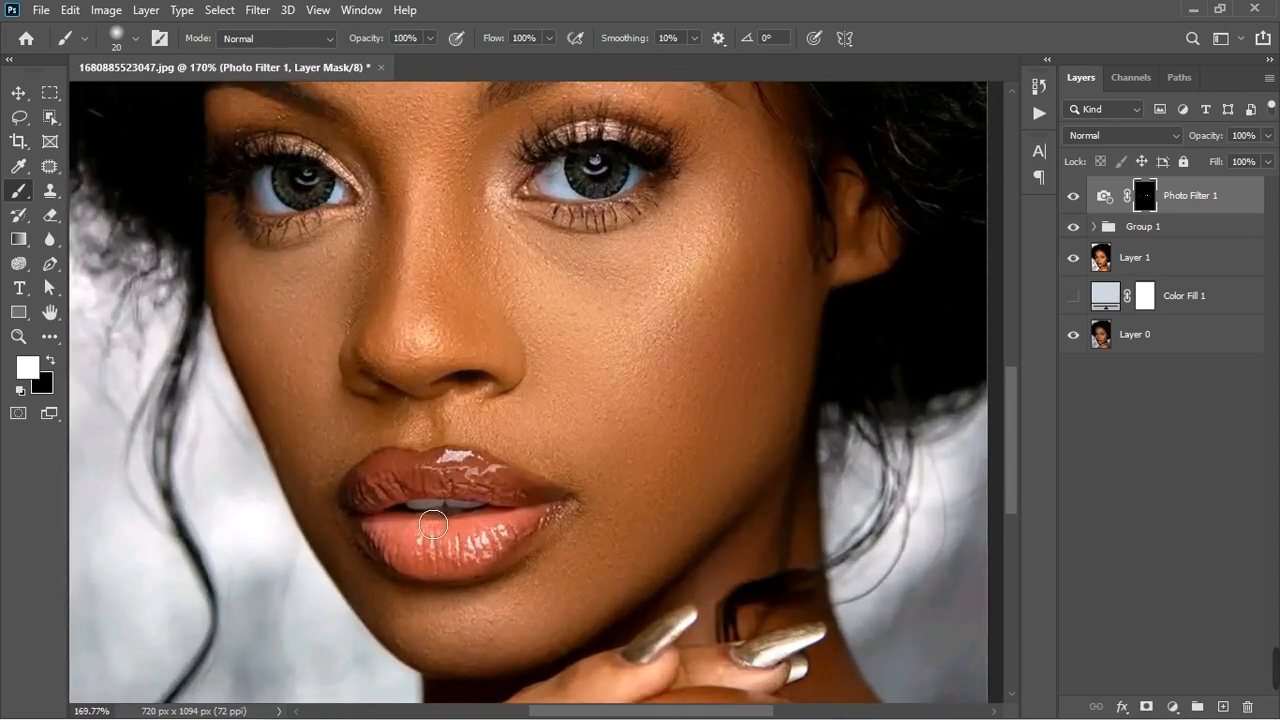
{"action": "scroll", "coordinate": [424, 511], "scroll_direction": "up", "scroll_amount": 2}
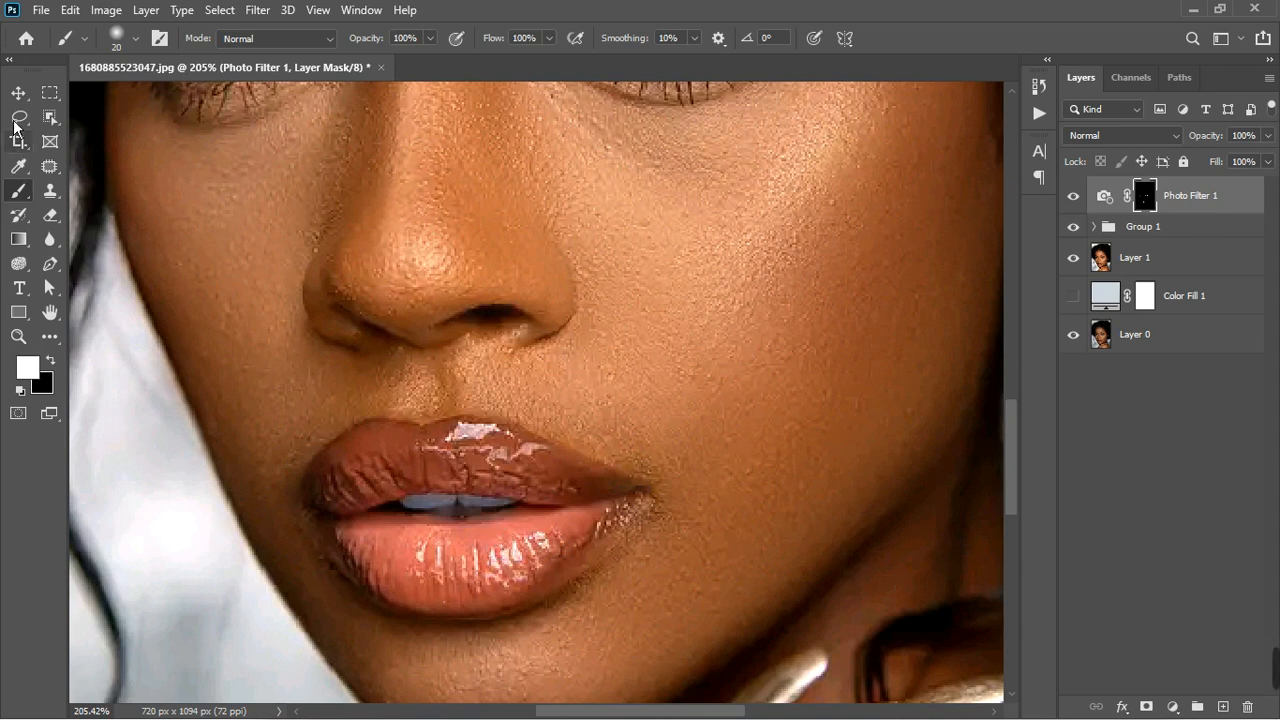
{"action": "key", "text": "v"}
{"action": "scroll", "coordinate": [606, 437], "scroll_direction": "down", "scroll_amount": 5}
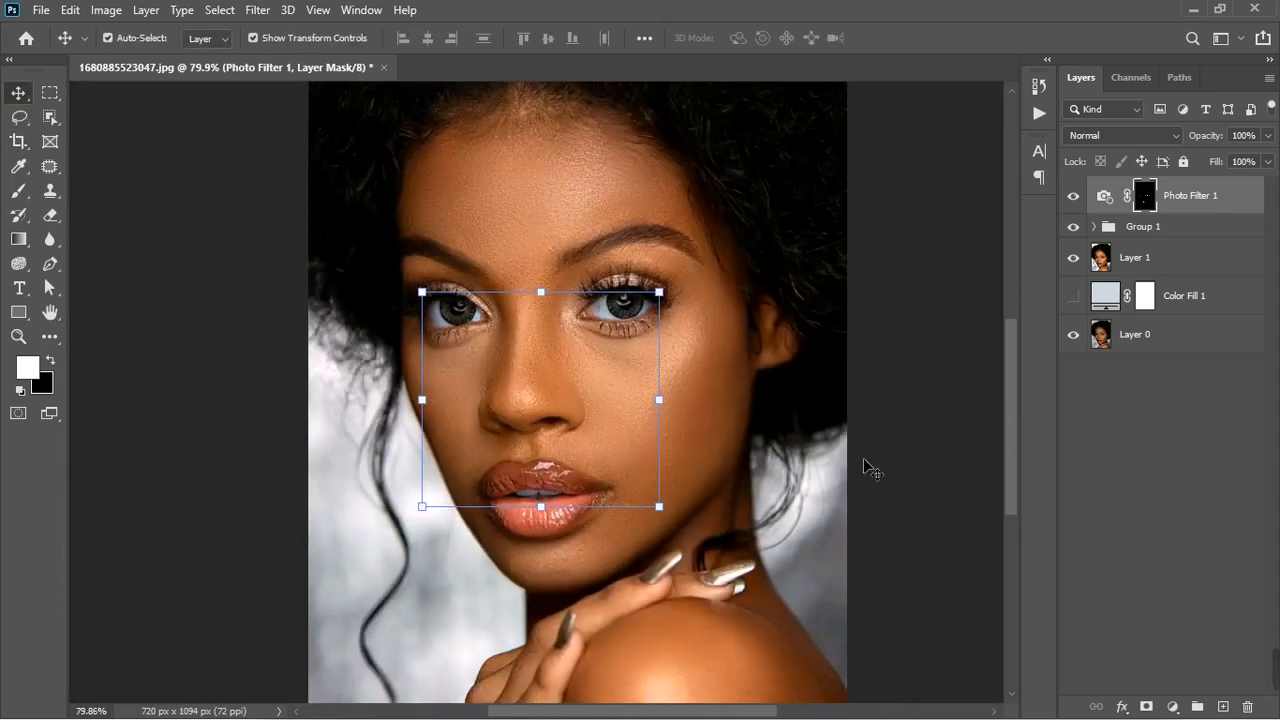
{"action": "left_click", "coordinate": [1180, 493]}
{"action": "scroll", "coordinate": [562, 368], "scroll_direction": "down", "scroll_amount": 3}
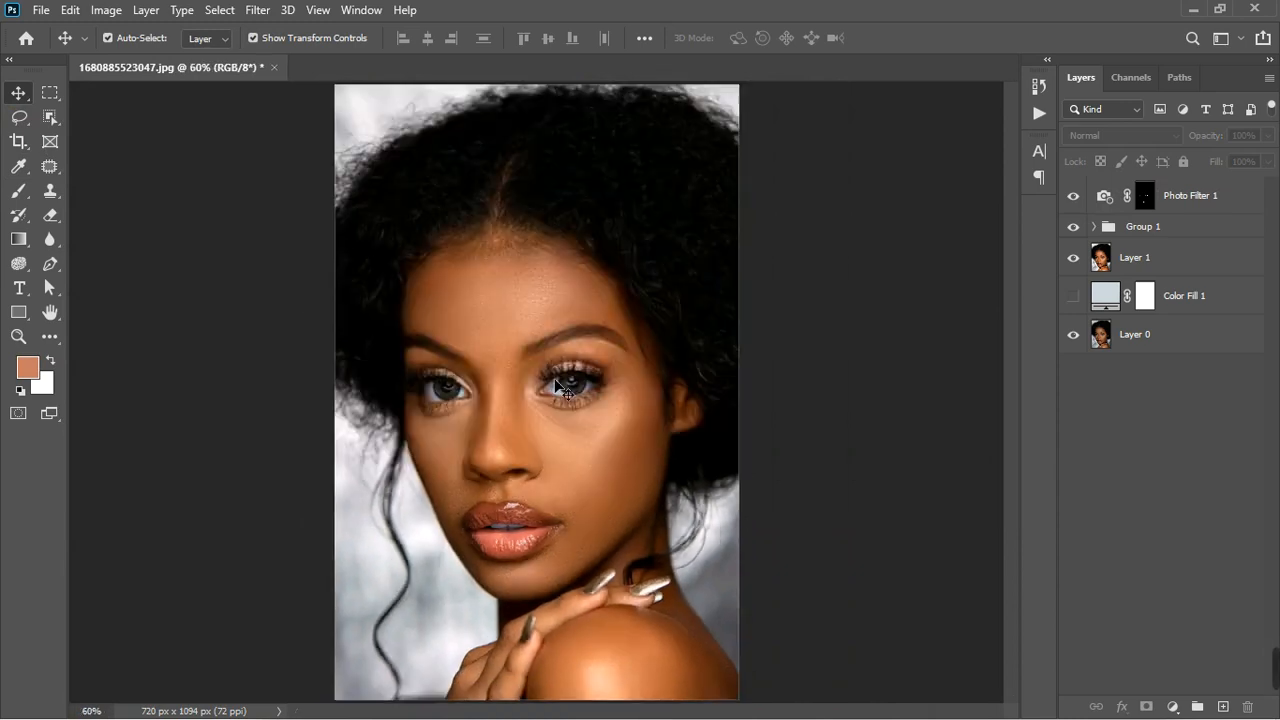
{"action": "scroll", "coordinate": [562, 390], "scroll_direction": "up", "scroll_amount": 2}
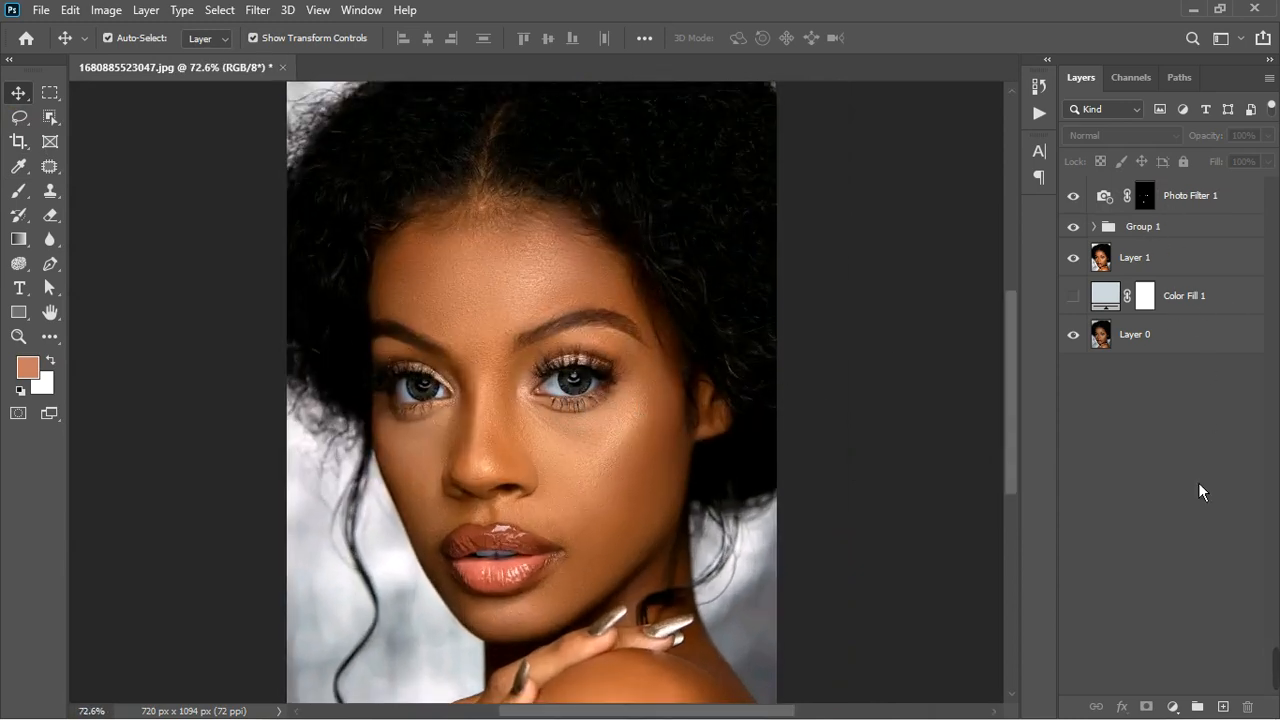
- Add a Curves adjustment layer above the Photo Filter and raise the middle of the RGB curve to brighten the portrait
{"action": "left_click", "coordinate": [1173, 706]}
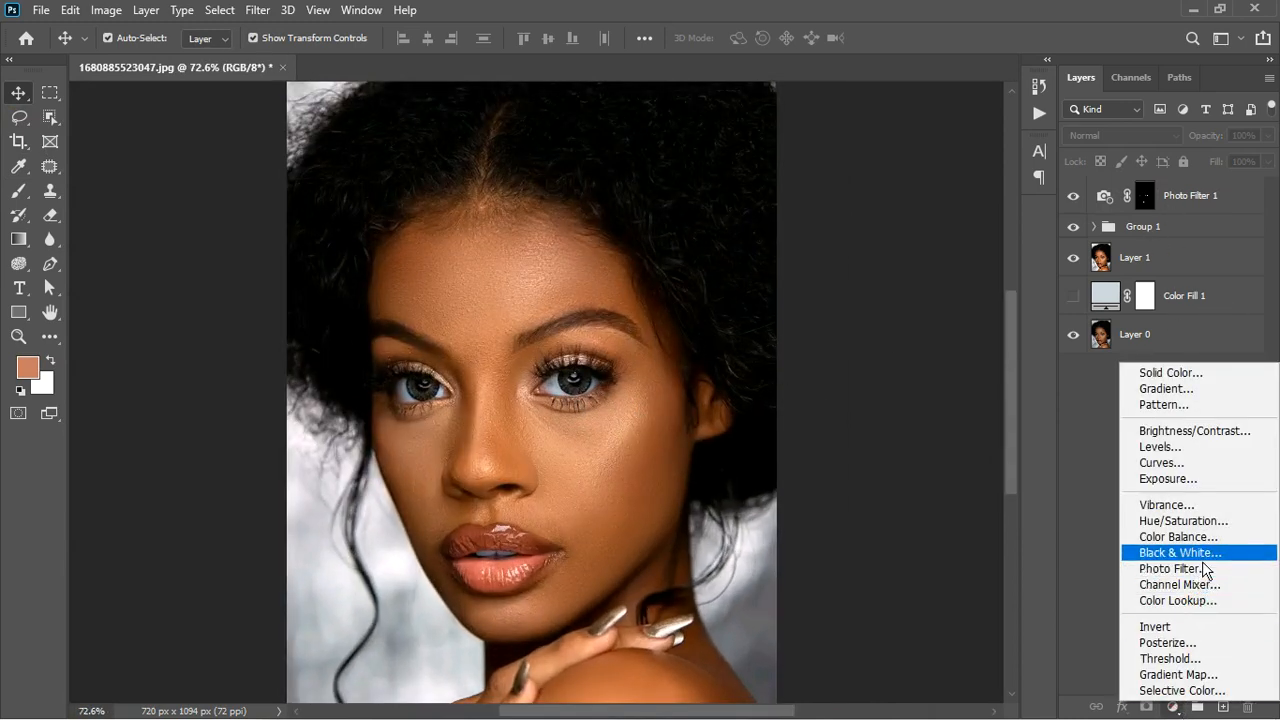
{"action": "left_click", "coordinate": [1187, 468]}
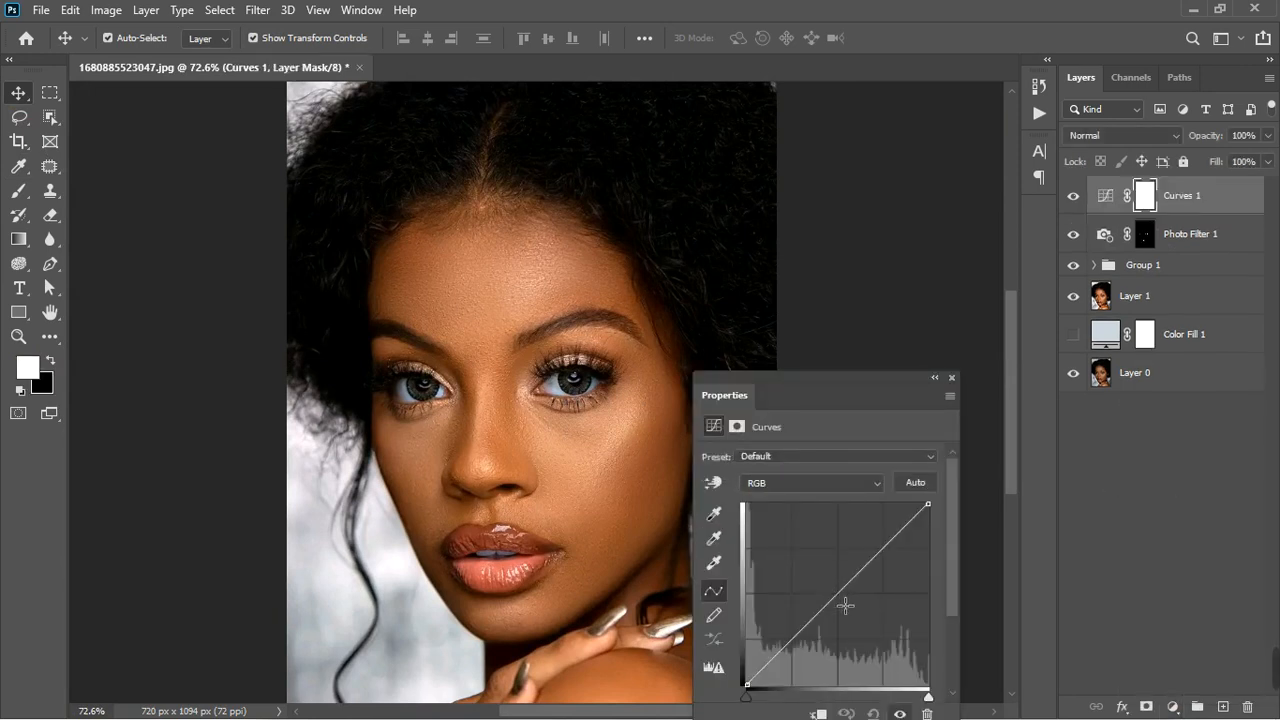
{"action": "left_click", "coordinate": [838, 599]}
{"action": "left_click_drag", "start_coordinate": [845, 605], "coordinate": [835, 581]}
{"action": "left_click", "coordinate": [951, 378]}
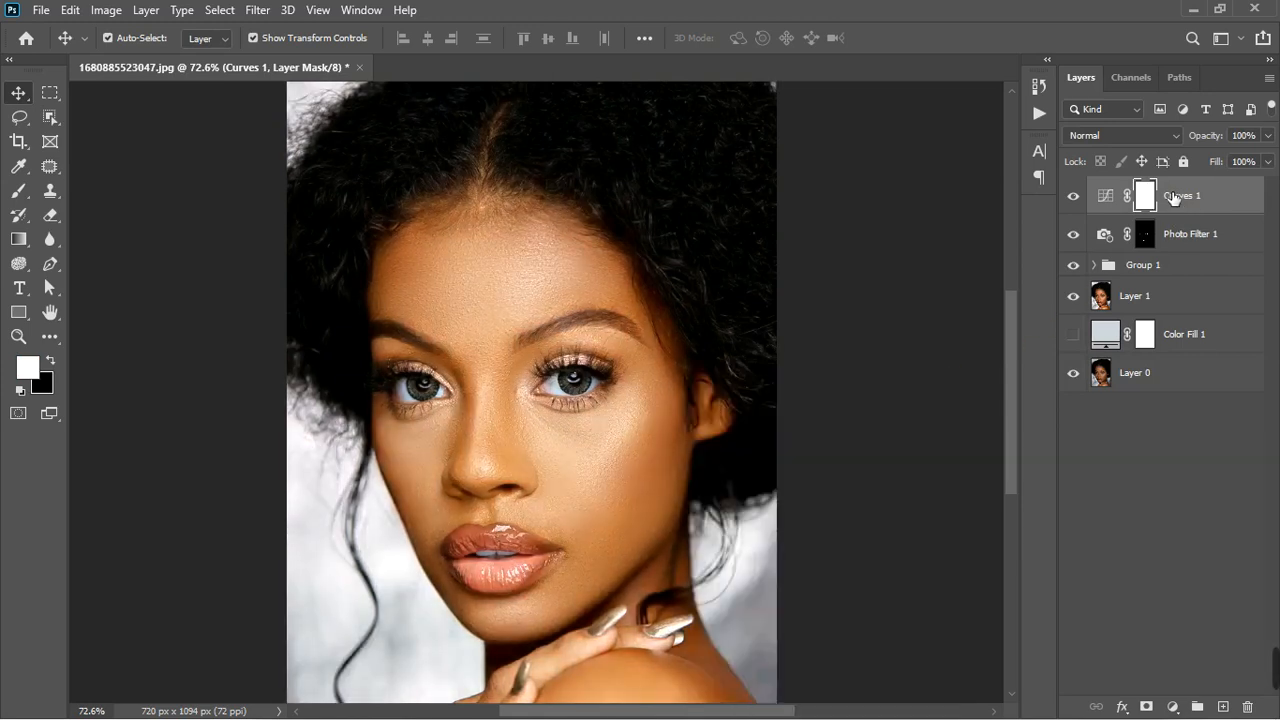
- Invert the Curves mask to black and paint a white highlight along the cheekbone nearest the visible ear with a 30-pixel brush
{"action": "key", "text": "ctrl+i"}
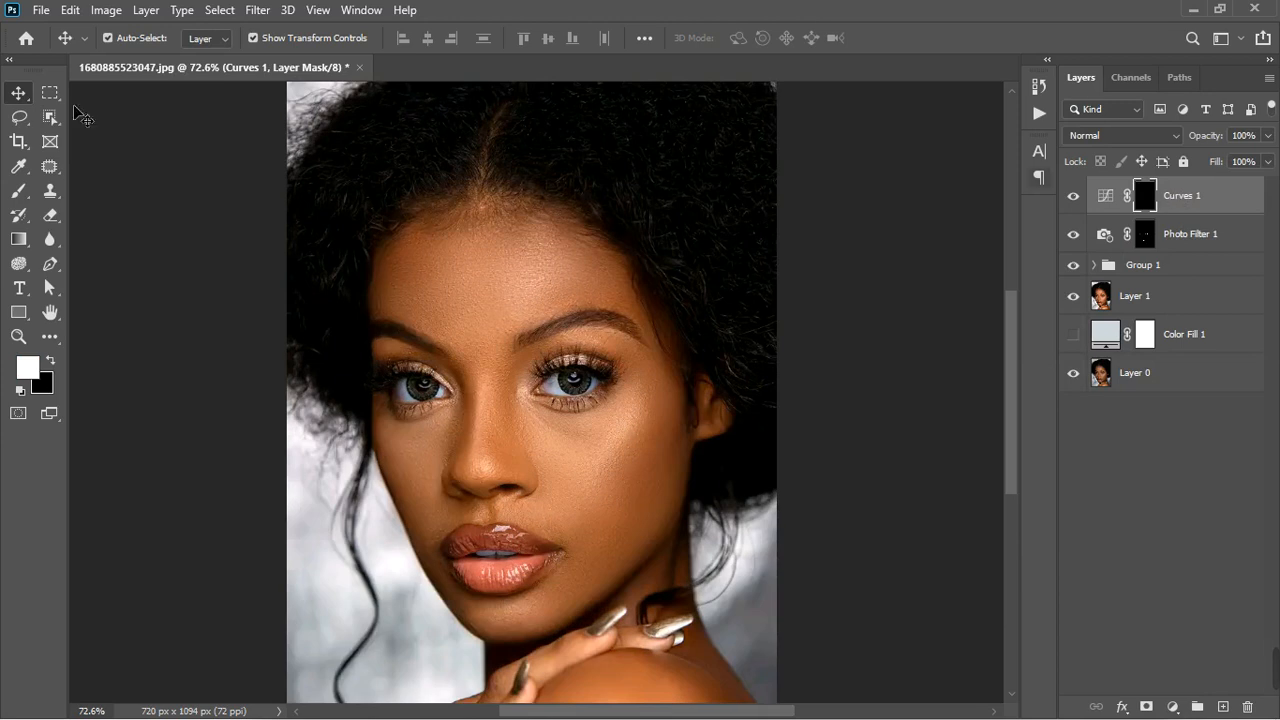
{"action": "left_click", "coordinate": [19, 190]}
{"action": "scroll", "coordinate": [553, 305], "scroll_direction": "up", "scroll_amount": 1}
{"action": "scroll", "coordinate": [553, 305], "scroll_direction": "up", "scroll_amount": 1}
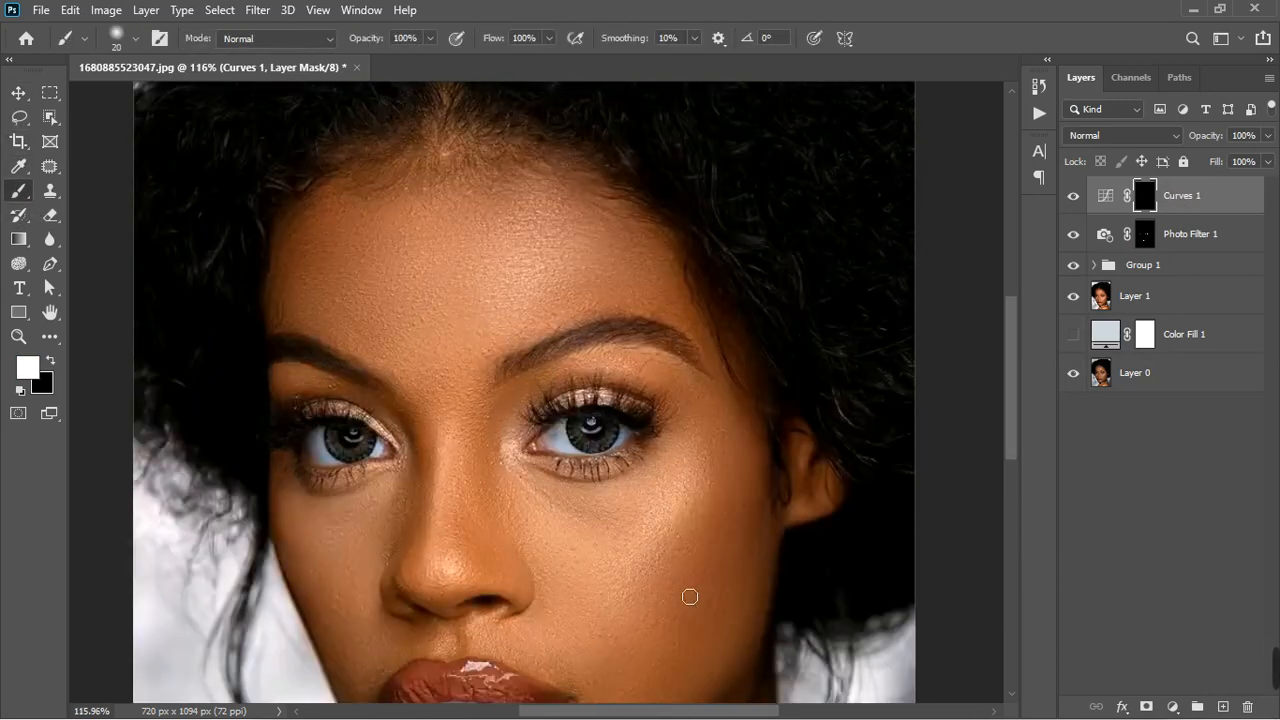
{"action": "scroll", "coordinate": [702, 528], "scroll_direction": "up", "scroll_amount": 2}
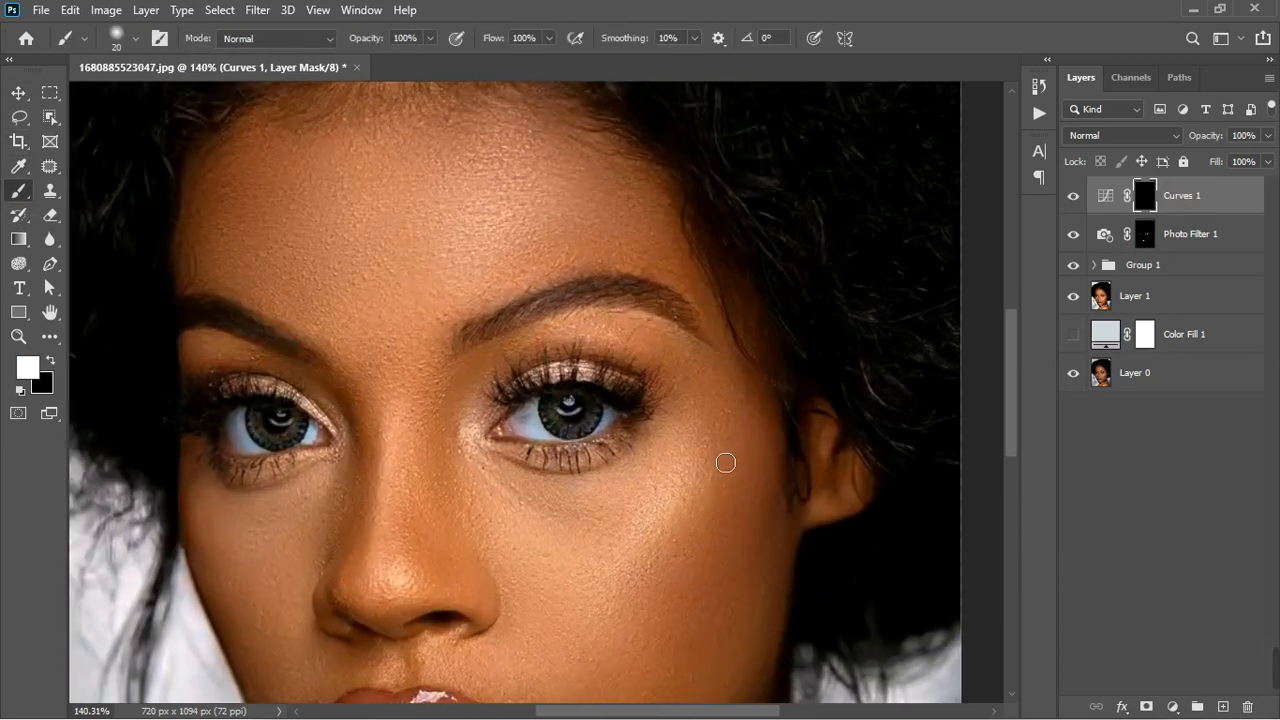
{"action": "key", "text": "bracketright"}
{"action": "left_click", "coordinate": [727, 461]}
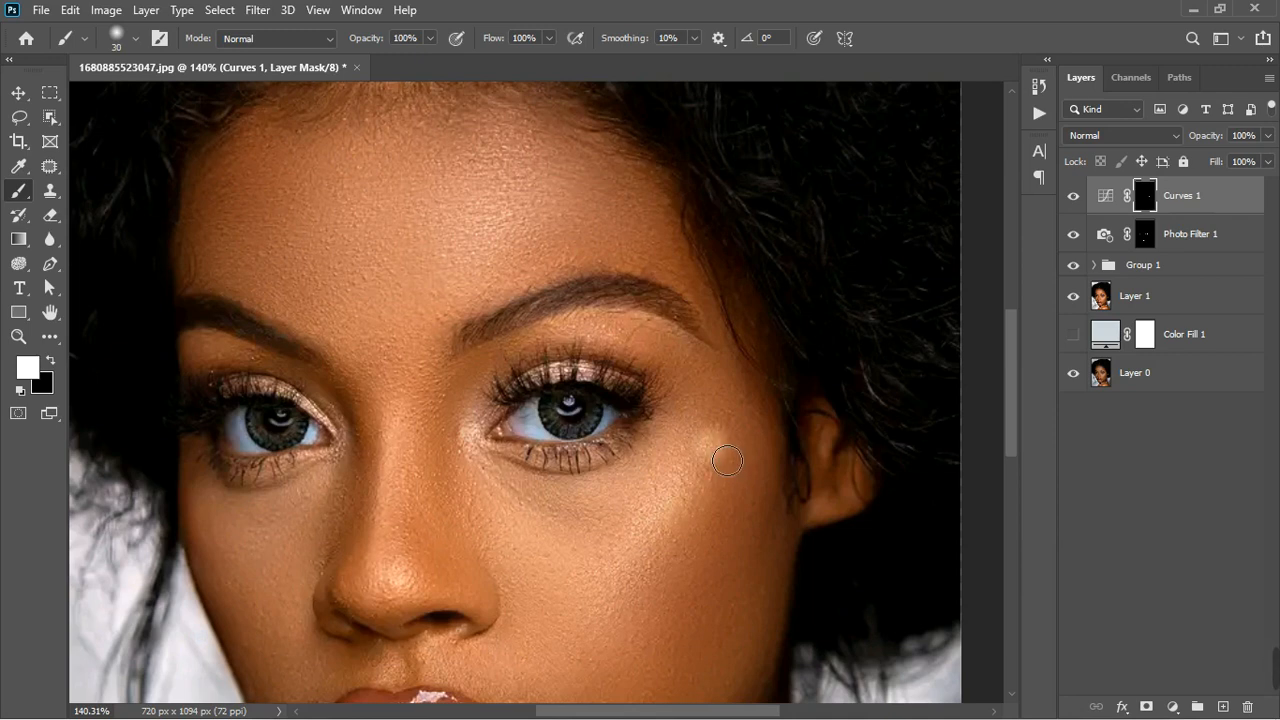
{"action": "mouse_move", "coordinate": [727, 461]}
{"action": "left_mouse_down"}
{"action": "mouse_move", "coordinate": [623, 617]}
{"action": "mouse_move", "coordinate": [640, 611]}
{"action": "mouse_move", "coordinate": [623, 594]}
{"action": "left_mouse_up"}
{"action": "left_click", "coordinate": [751, 486], "text": "shift"}
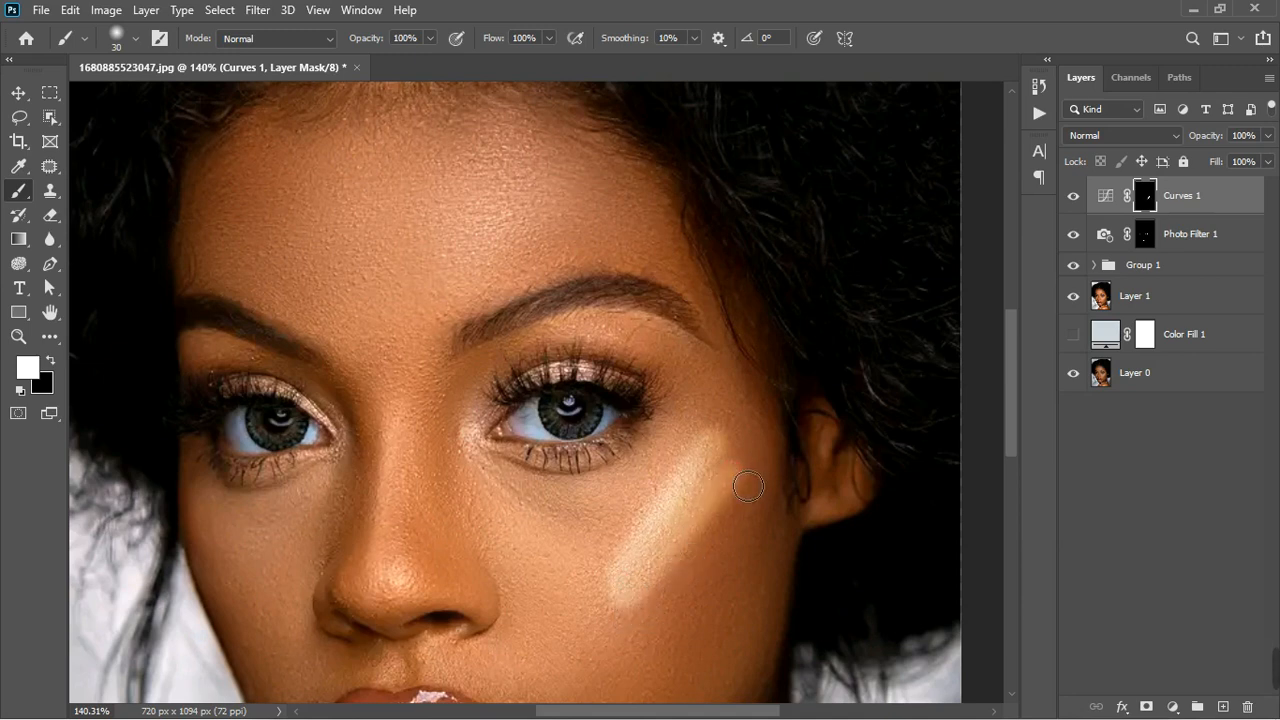
- Paint white highlights down the bridge of the nose and on the forehead above the eyebrow nearest the visible ear
{"action": "scroll", "coordinate": [629, 519], "scroll_direction": "down", "scroll_amount": 2}
{"action": "scroll", "coordinate": [514, 406], "scroll_direction": "up", "scroll_amount": 2}
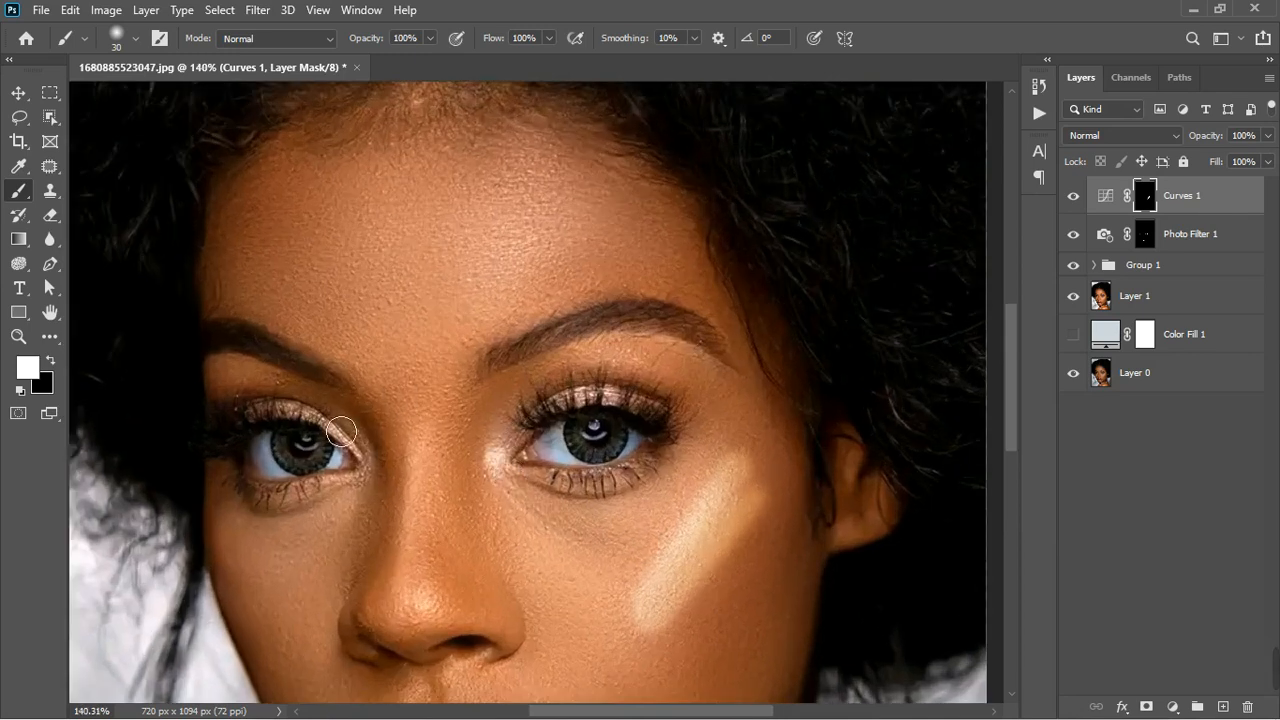
{"action": "scroll", "coordinate": [337, 468], "scroll_direction": "down", "scroll_amount": 4}
{"action": "scroll", "coordinate": [337, 468], "scroll_direction": "down", "scroll_amount": 2}
{"action": "scroll", "coordinate": [375, 549], "scroll_direction": "up", "scroll_amount": 4}
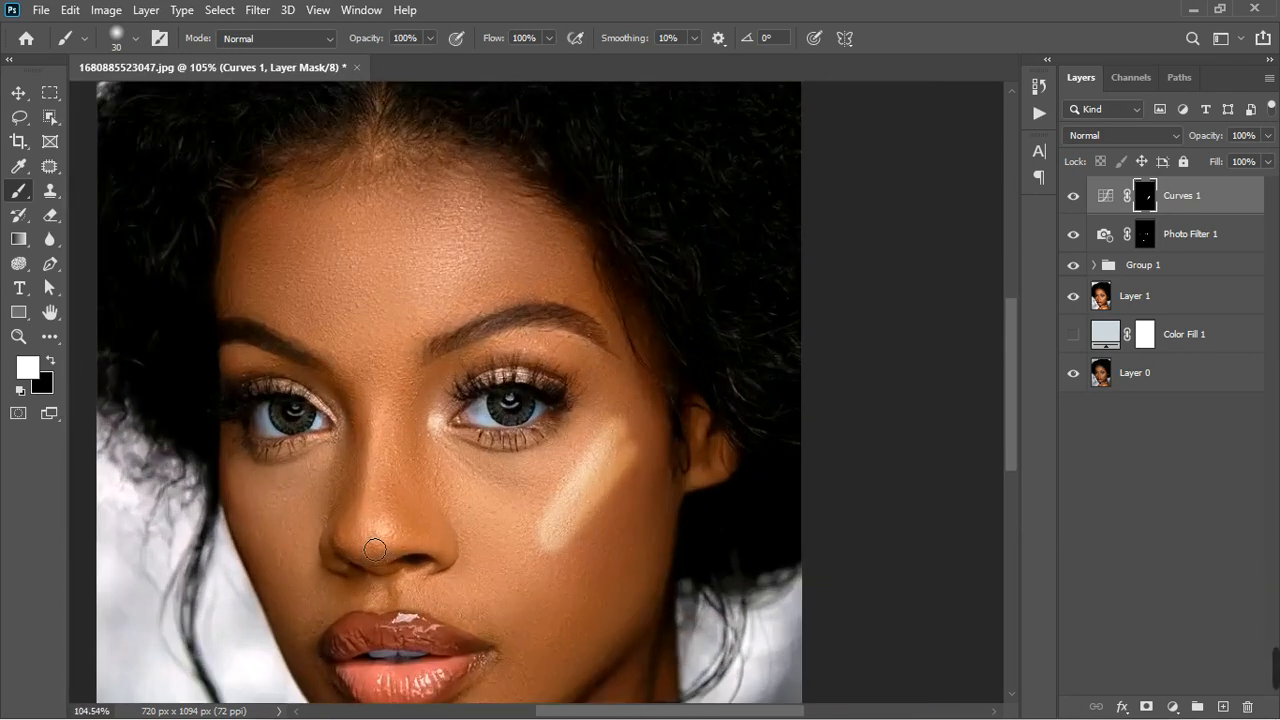
{"action": "left_click_drag", "start_coordinate": [386, 533], "coordinate": [377, 540]}
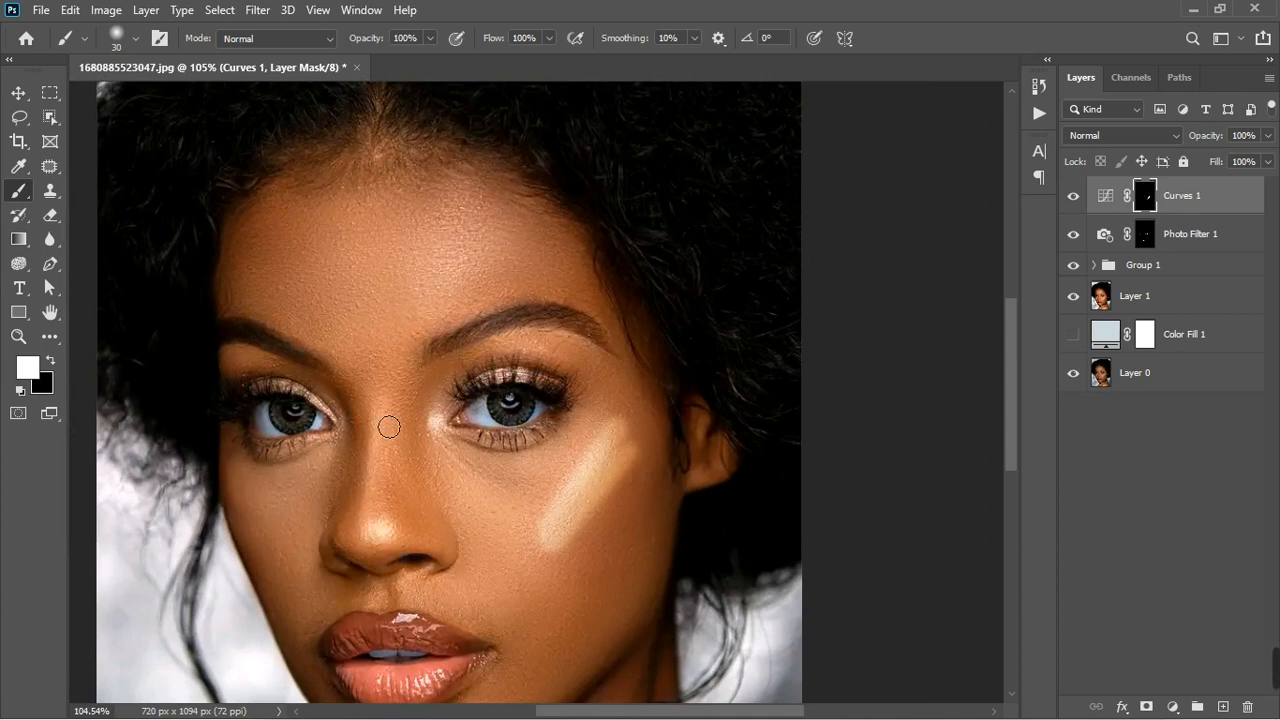
{"action": "left_click", "coordinate": [389, 427], "text": "shift"}
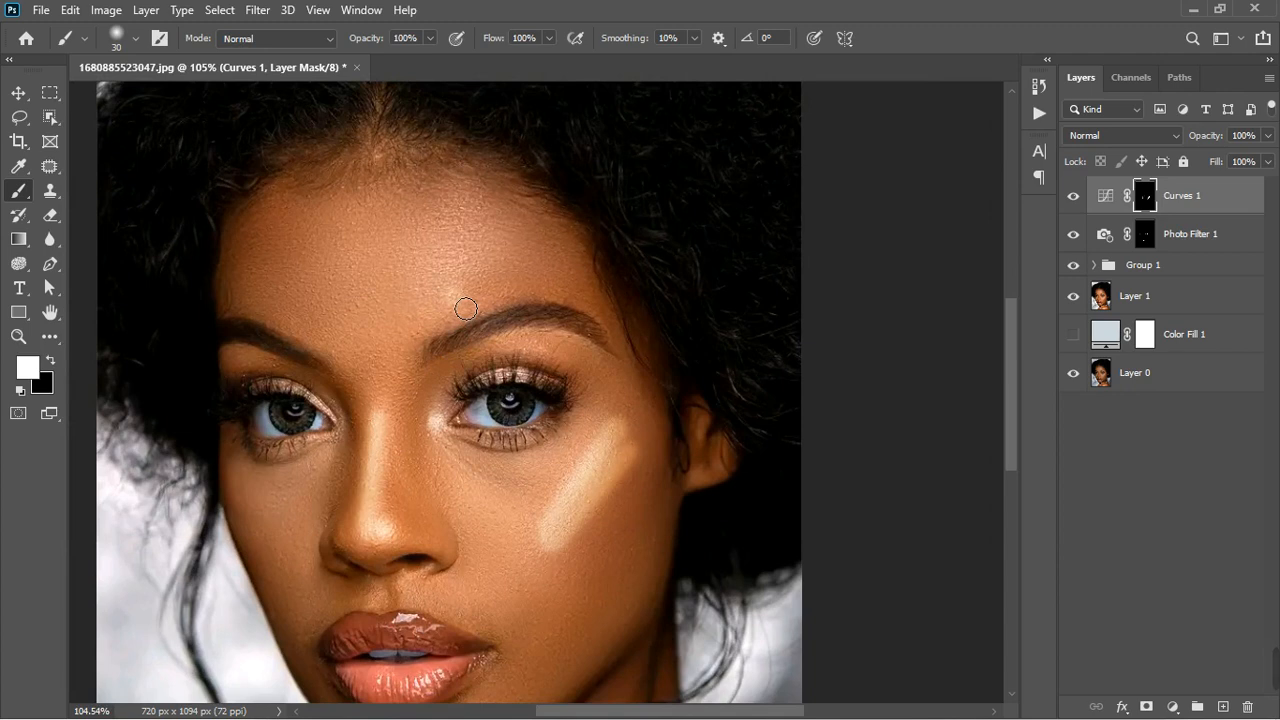
{"action": "mouse_move", "coordinate": [480, 249]}
{"action": "left_mouse_down"}
{"action": "mouse_move", "coordinate": [457, 254]}
{"action": "mouse_move", "coordinate": [446, 289]}
{"action": "mouse_move", "coordinate": [480, 311]}
{"action": "mouse_move", "coordinate": [454, 321]}
{"action": "left_mouse_up"}
- Paint a white highlight on the chin in the Curves mask, undoing the stray straight stroke across the face
{"action": "scroll", "coordinate": [457, 357], "scroll_direction": "down", "scroll_amount": 5}
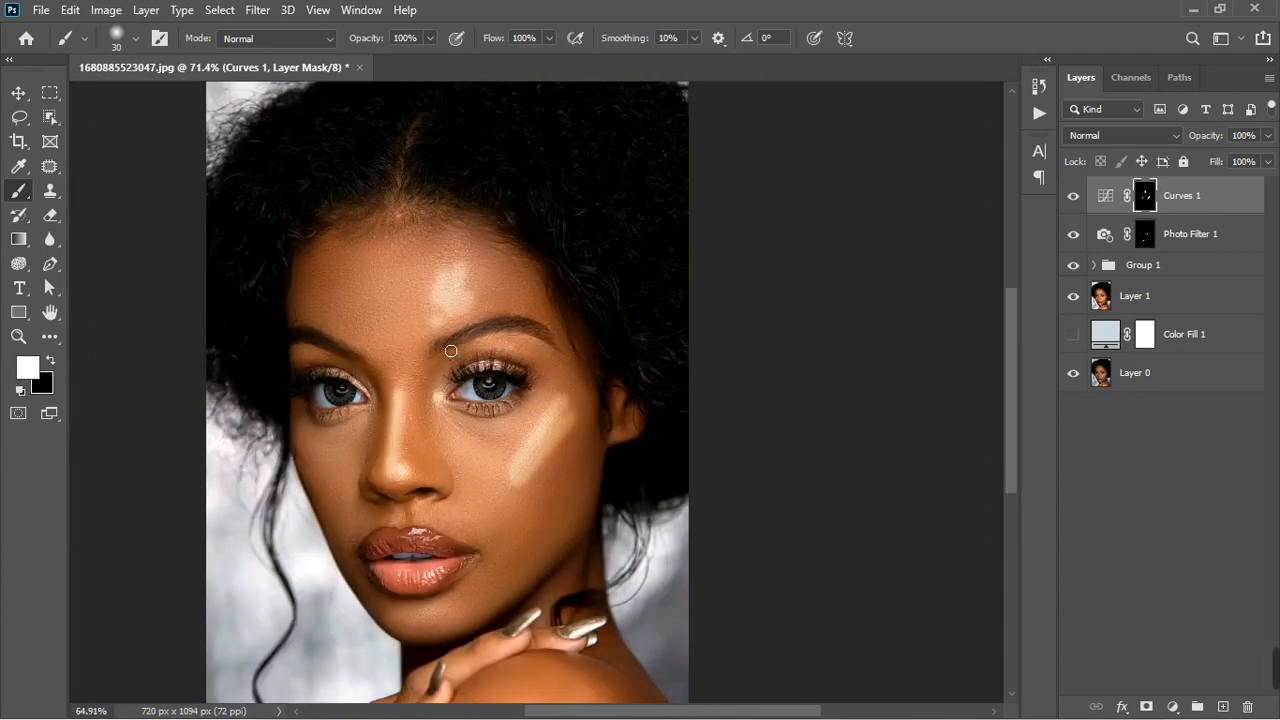
{"action": "scroll", "coordinate": [516, 586], "scroll_direction": "up", "scroll_amount": 4}
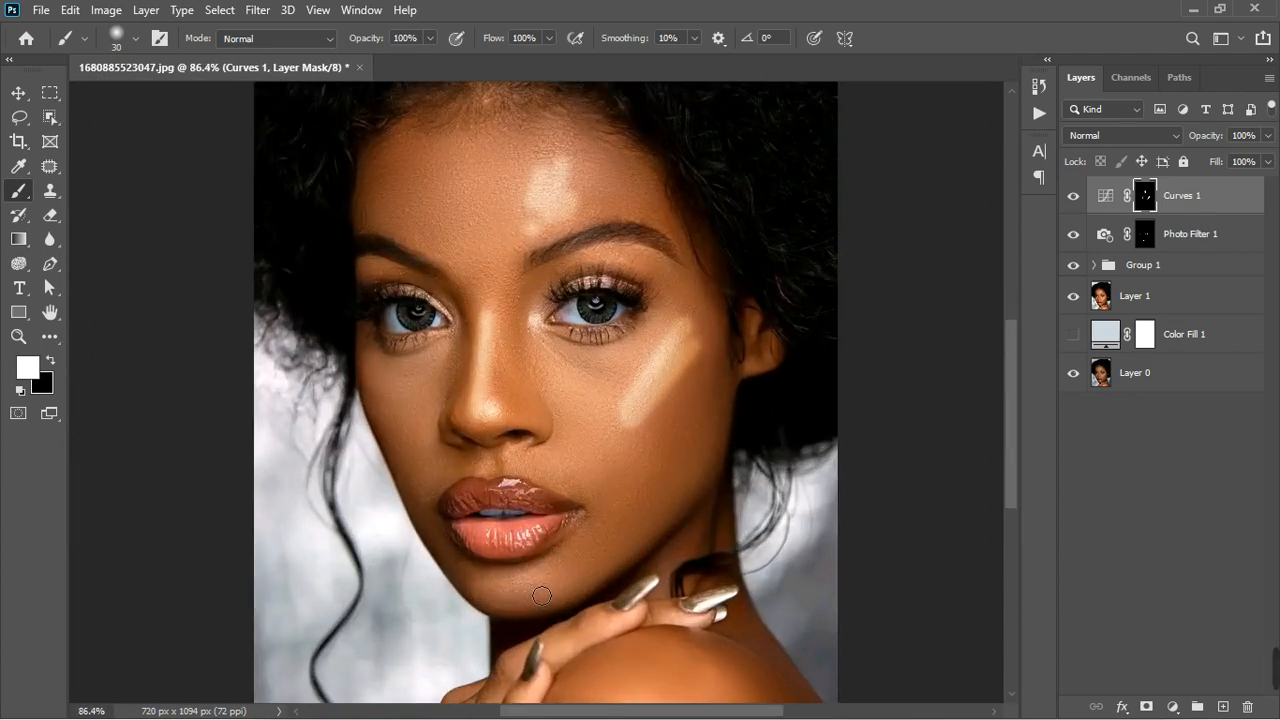
{"action": "left_click", "coordinate": [540, 594], "text": "shift"}
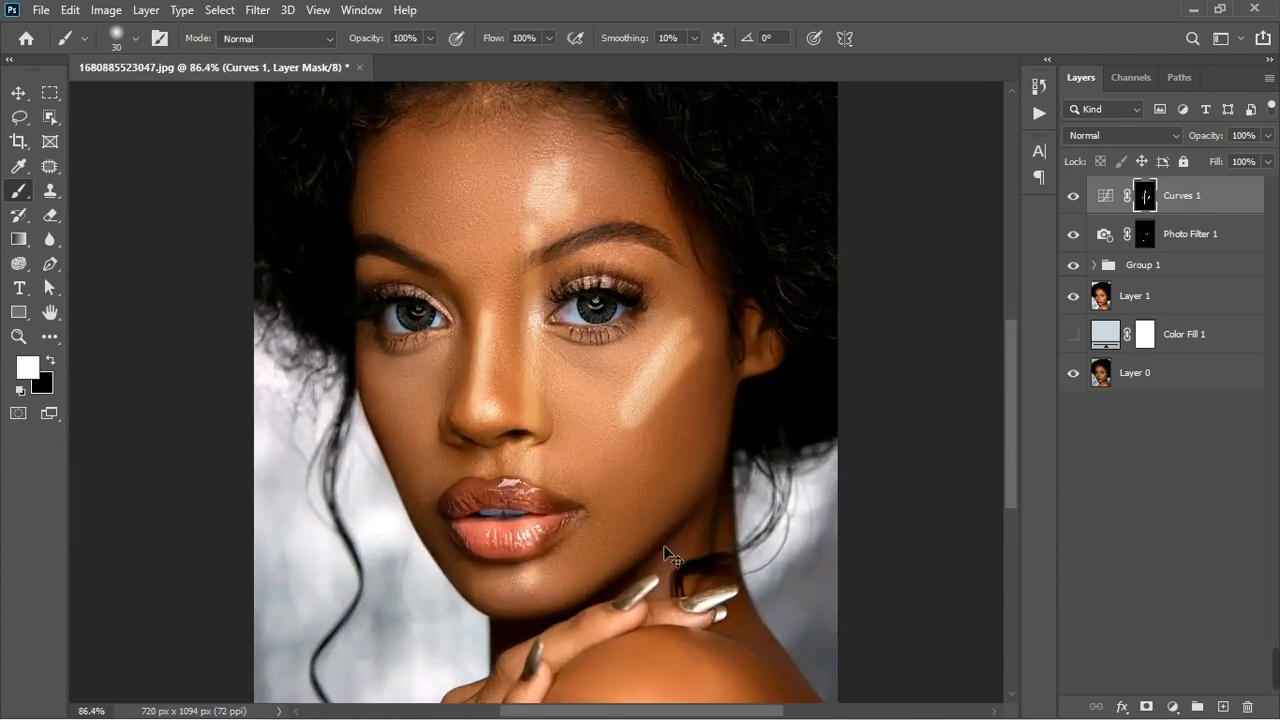
{"action": "key", "text": "ctrl+z"}
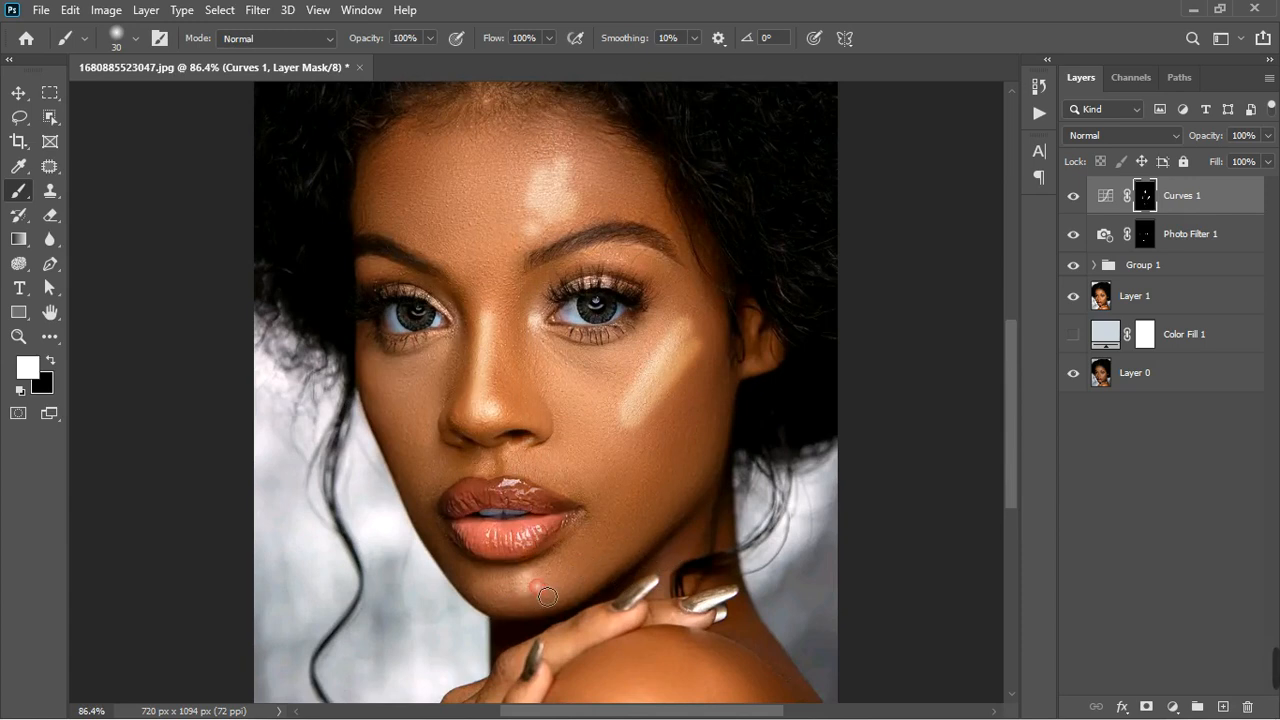
{"action": "left_click", "coordinate": [508, 589]}
{"action": "mouse_move", "coordinate": [519, 600]}
{"action": "left_mouse_down"}
{"action": "mouse_move", "coordinate": [542, 608]}
{"action": "mouse_move", "coordinate": [510, 604]}
{"action": "mouse_move", "coordinate": [513, 588]}
{"action": "left_mouse_up"}
- Paint thin highlights between the nose and upper lip with a 10-pixel brush, undoing the misplaced strokes
{"action": "scroll", "coordinate": [482, 468], "scroll_direction": "up", "scroll_amount": 5}
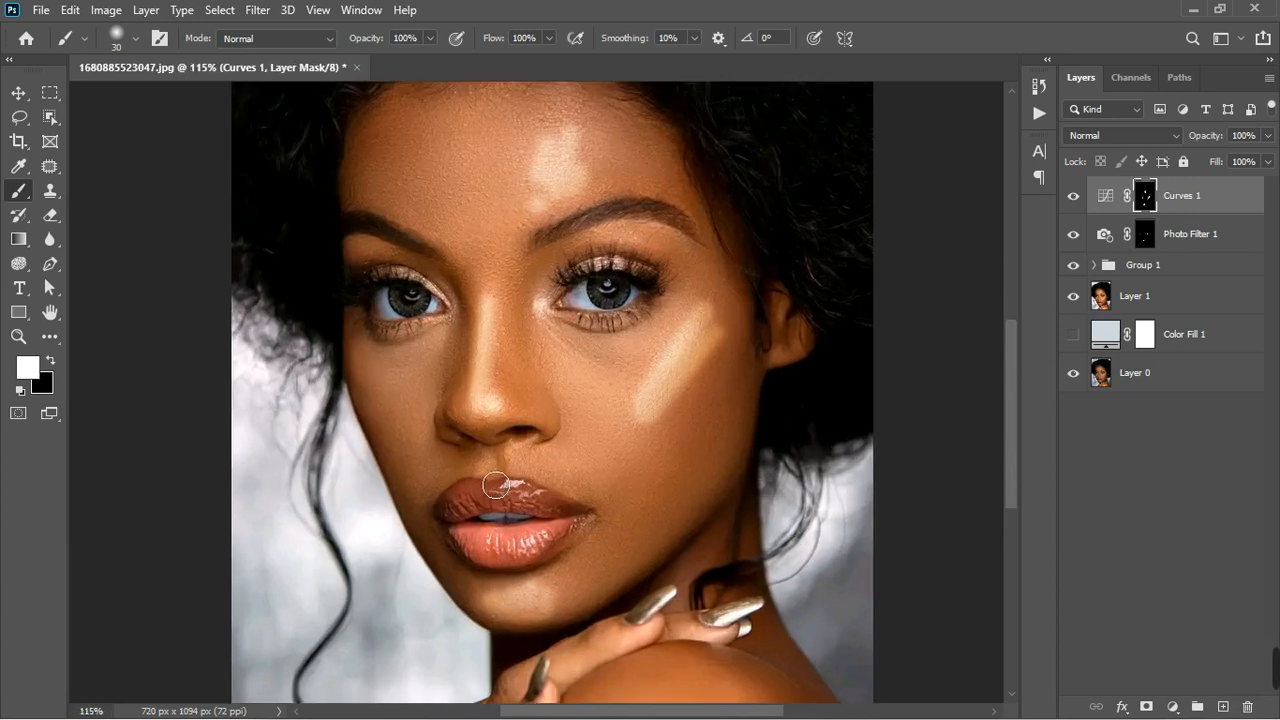
{"action": "left_click_drag", "start_coordinate": [526, 502], "coordinate": [585, 524]}
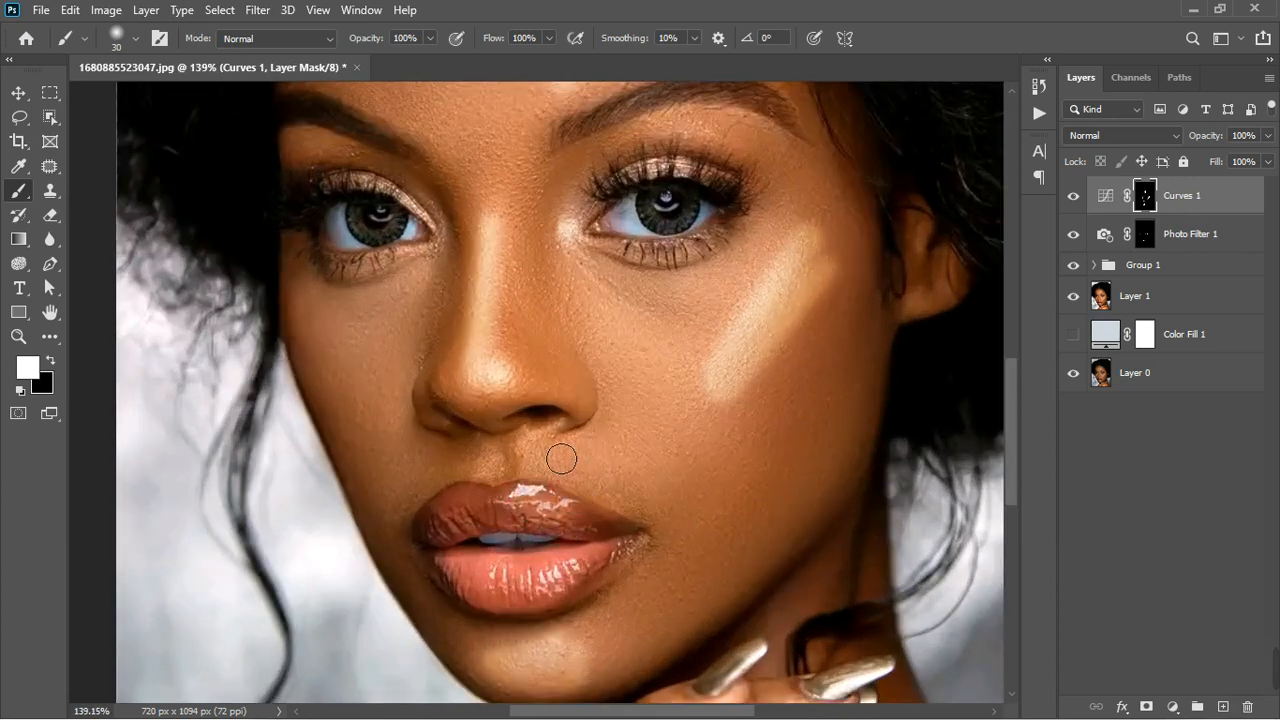
{"action": "key", "text": "bracketleft"}
{"action": "key", "text": "bracketleft"}
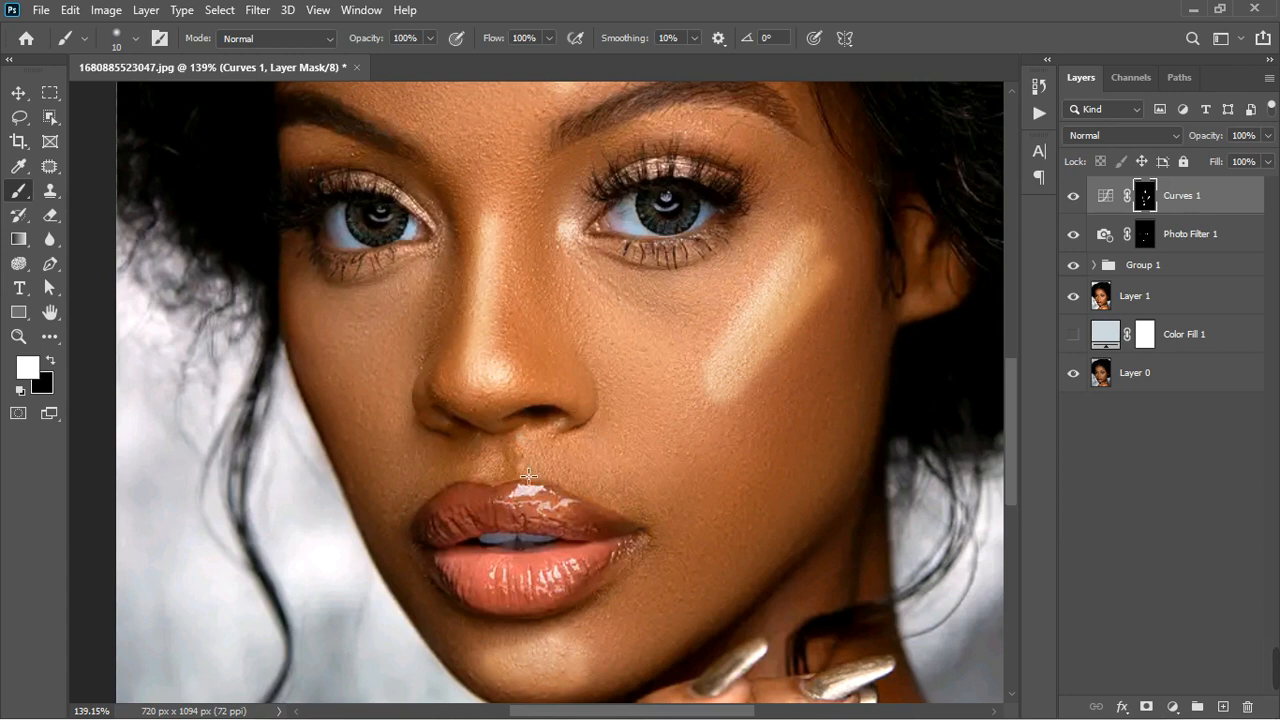
{"action": "left_click", "coordinate": [476, 472]}
{"action": "key", "text": "ctrl+z"}
{"action": "key", "text": "ctrl+z"}
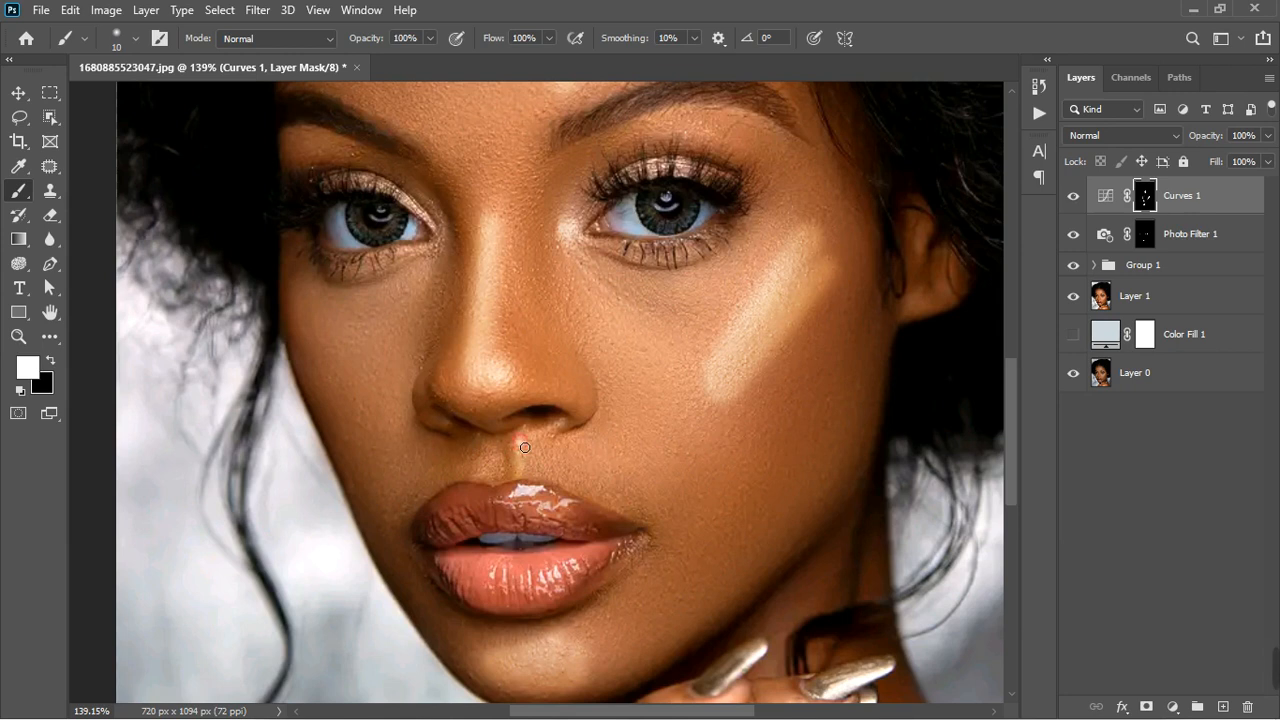
{"action": "left_click", "coordinate": [480, 477]}
- Enlarge the brush to 30 pixels and paint highlights on the side of the nose and across the far cheek
{"action": "key", "text": "bracketright"}
{"action": "key", "text": "bracketright"}
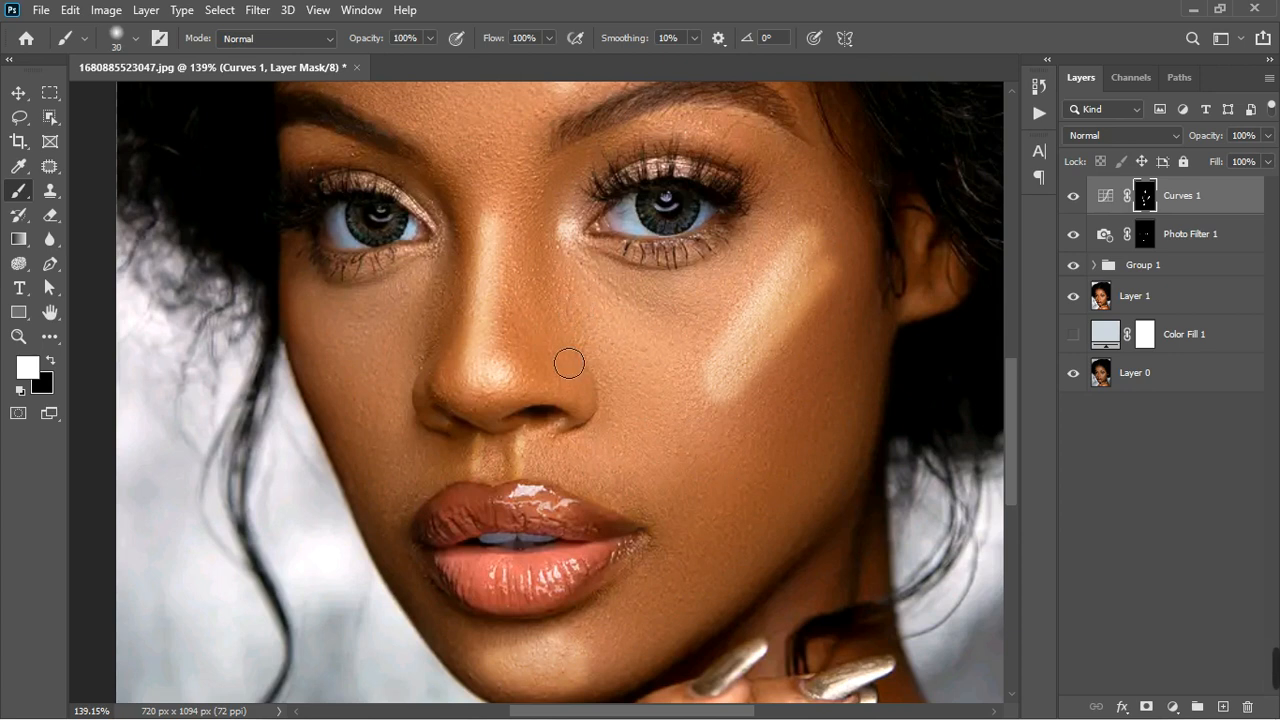
{"action": "left_click_drag", "start_coordinate": [557, 363], "coordinate": [587, 397]}
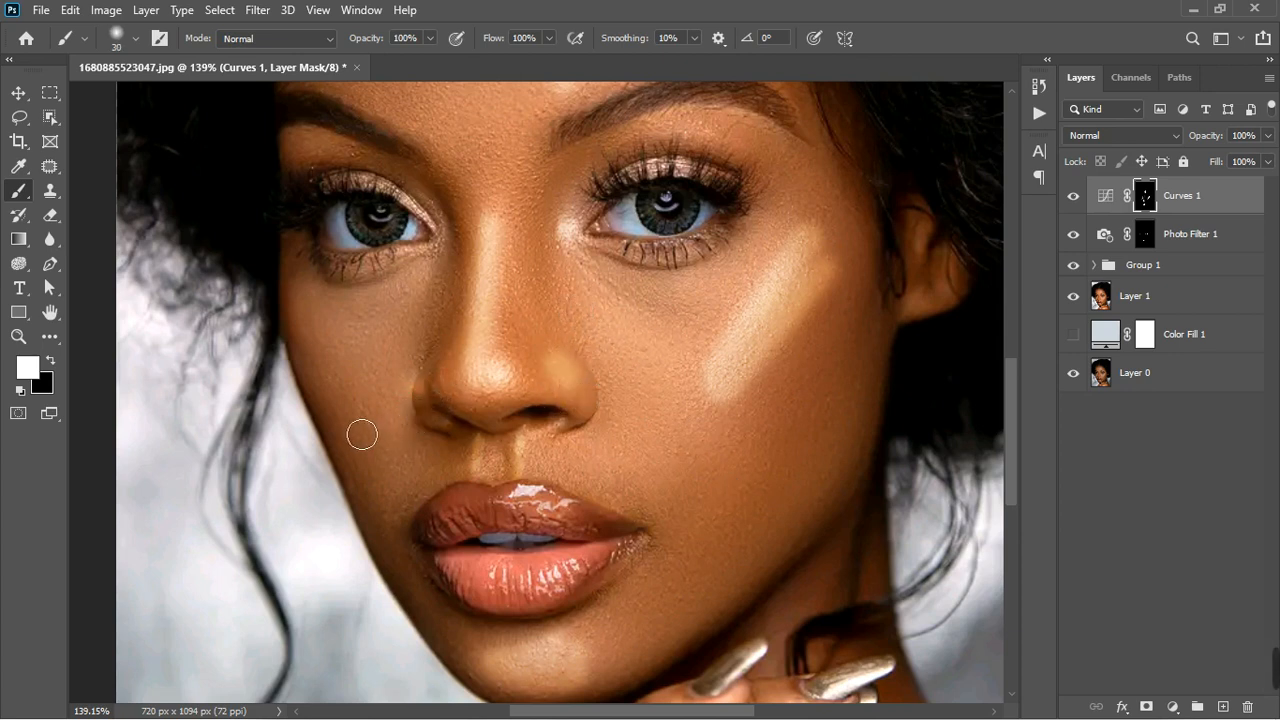
{"action": "mouse_move", "coordinate": [306, 332]}
{"action": "left_mouse_down"}
{"action": "mouse_move", "coordinate": [329, 366]}
{"action": "mouse_move", "coordinate": [400, 405]}
{"action": "mouse_move", "coordinate": [437, 402]}
{"action": "left_mouse_up"}
- Paint white highlights on the other side of the forehead and along the shoulder in the Curves mask
{"action": "scroll", "coordinate": [437, 402], "scroll_direction": "down", "scroll_amount": 1}
{"action": "scroll", "coordinate": [437, 402], "scroll_direction": "down", "scroll_amount": 3}
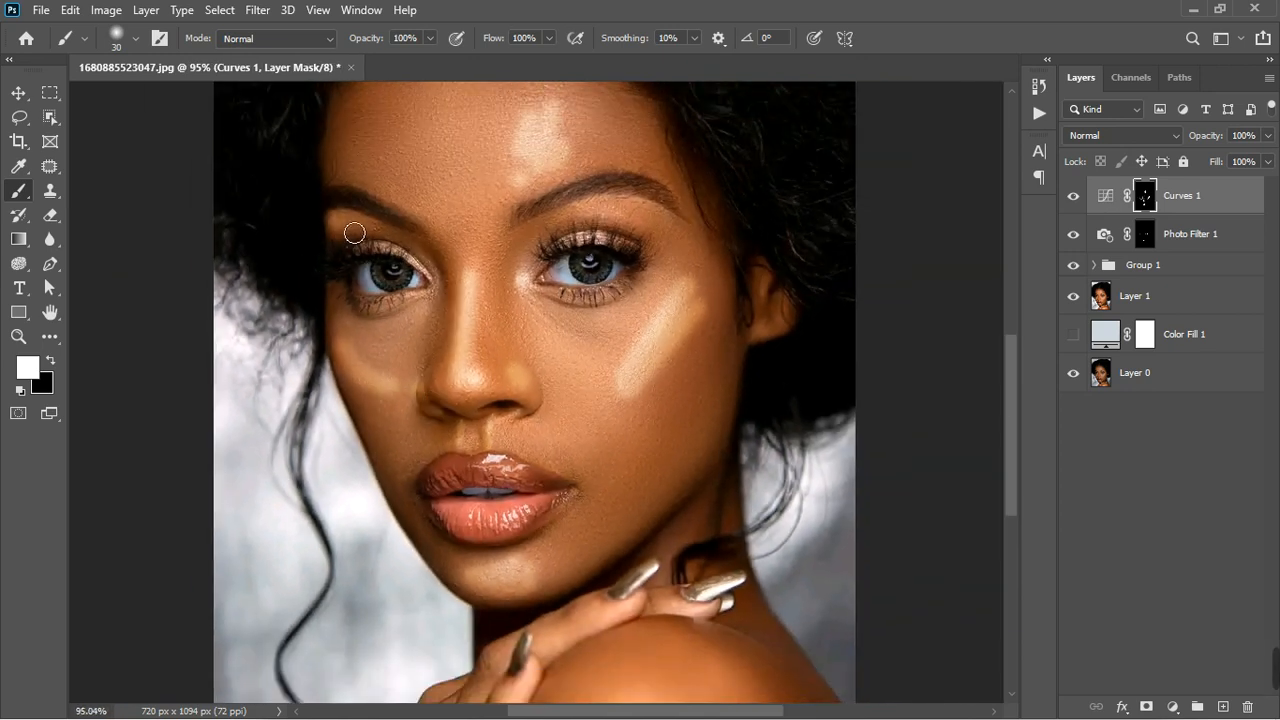
{"action": "scroll", "coordinate": [414, 246], "scroll_direction": "down", "scroll_amount": 4}
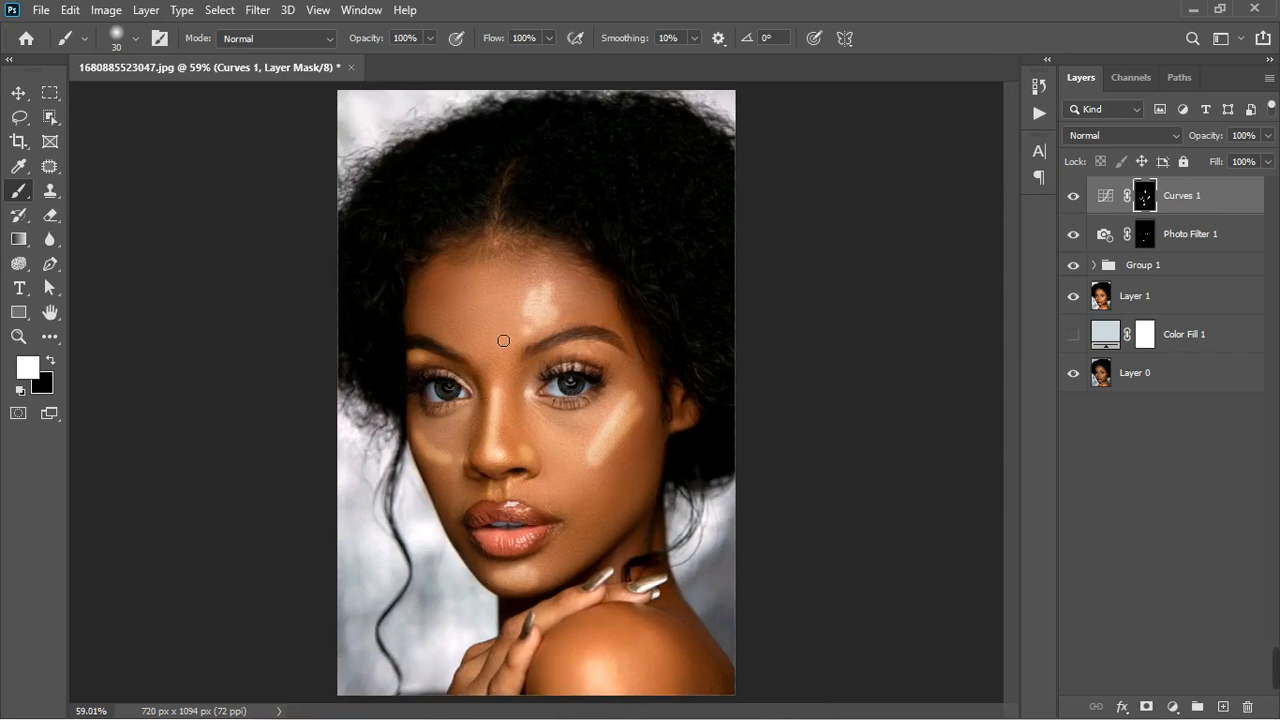
{"action": "left_click_drag", "start_coordinate": [483, 313], "coordinate": [478, 322]}
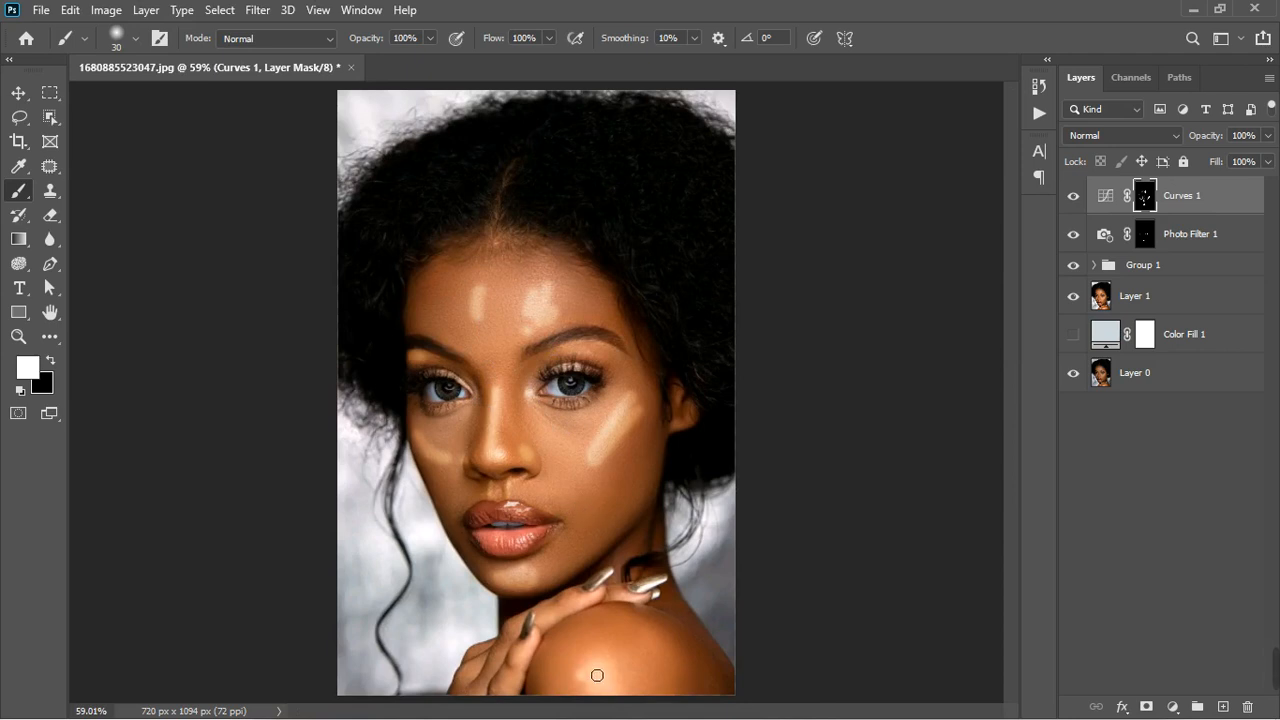
{"action": "left_click_drag", "start_coordinate": [597, 675], "coordinate": [633, 692]}
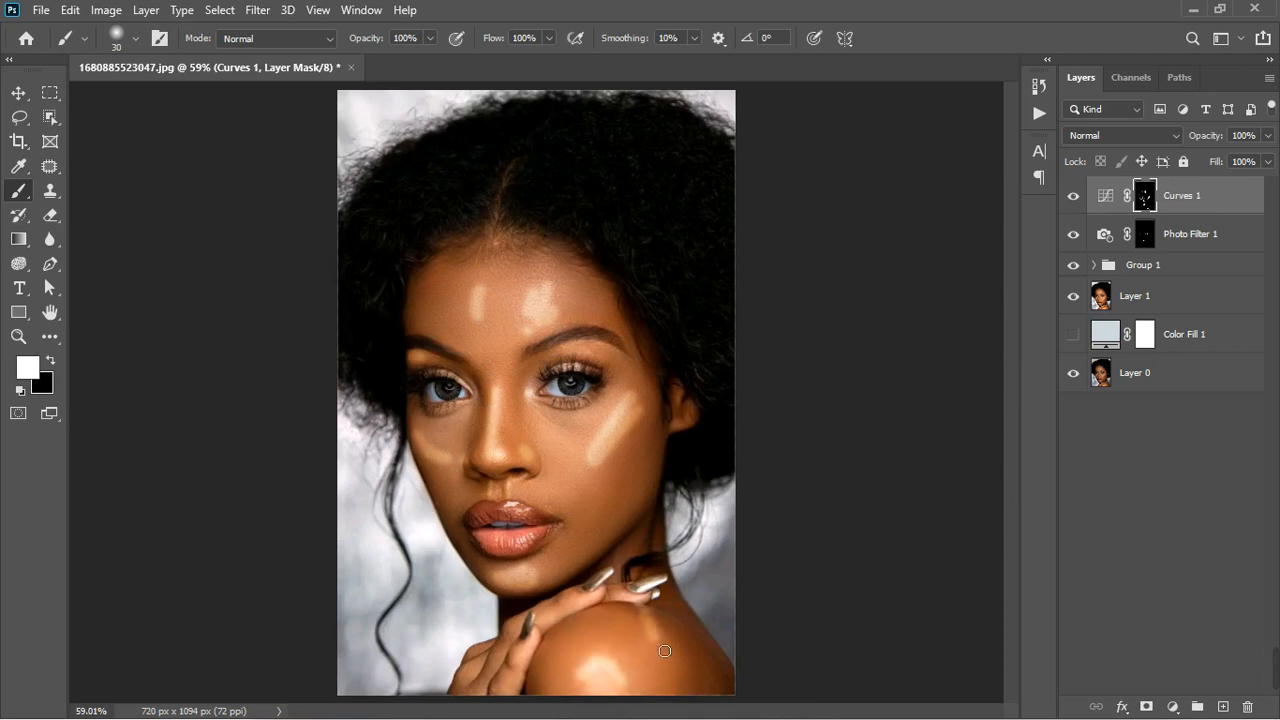
{"action": "scroll", "coordinate": [586, 323], "scroll_direction": "up", "scroll_amount": 2}
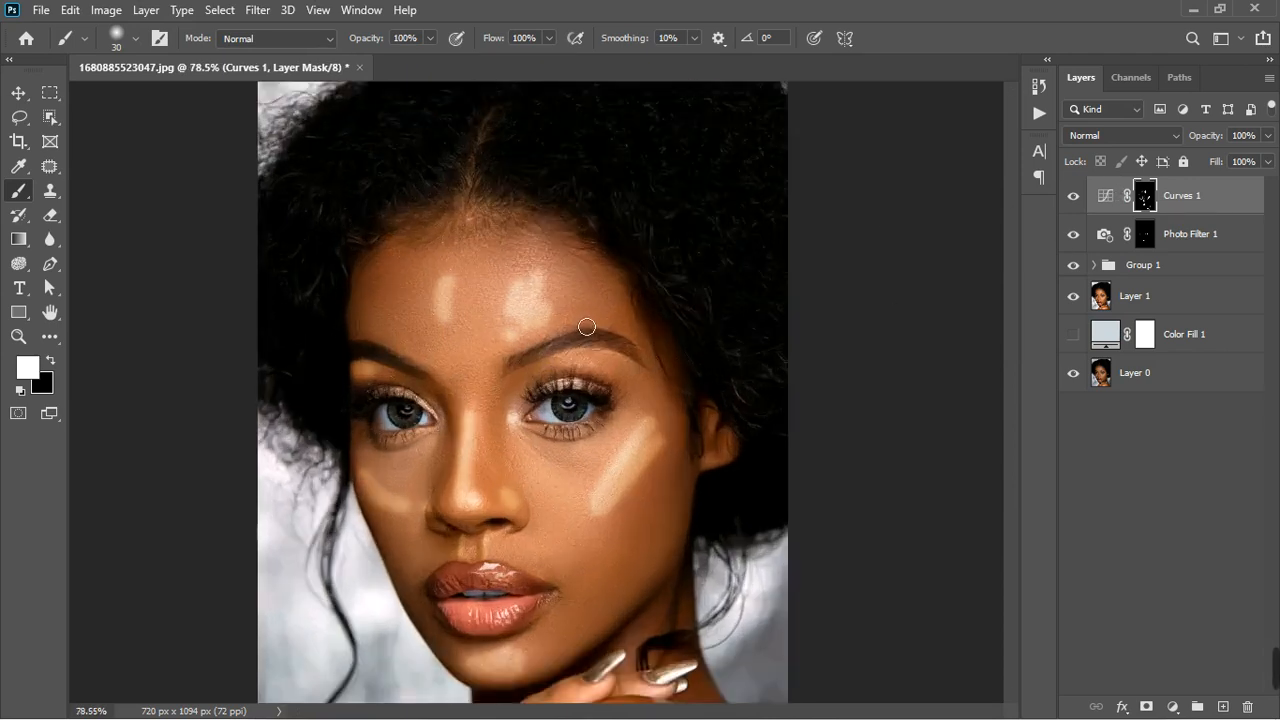
{"action": "scroll", "coordinate": [657, 323], "scroll_direction": "down", "scroll_amount": 3}
{"action": "left_click", "coordinate": [361, 10]}
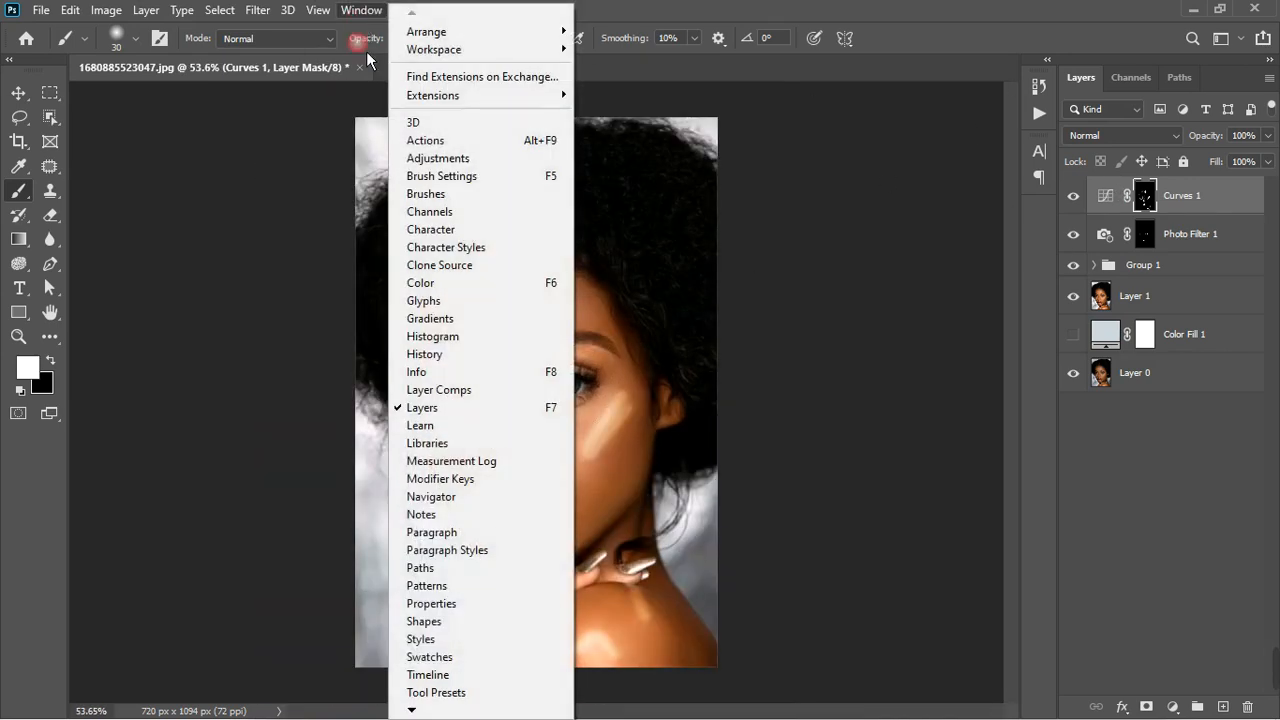
{"action": "left_click", "coordinate": [440, 603]}
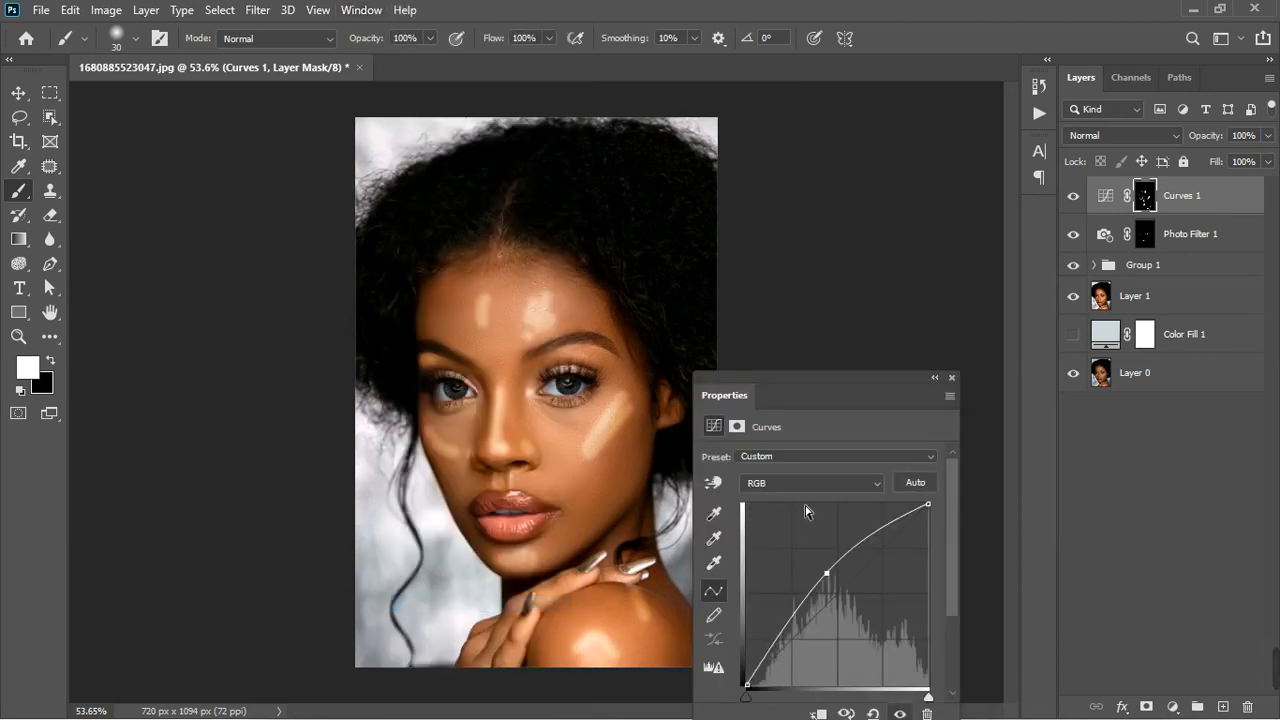
{"action": "left_click_drag", "start_coordinate": [824, 385], "coordinate": [877, 163]}
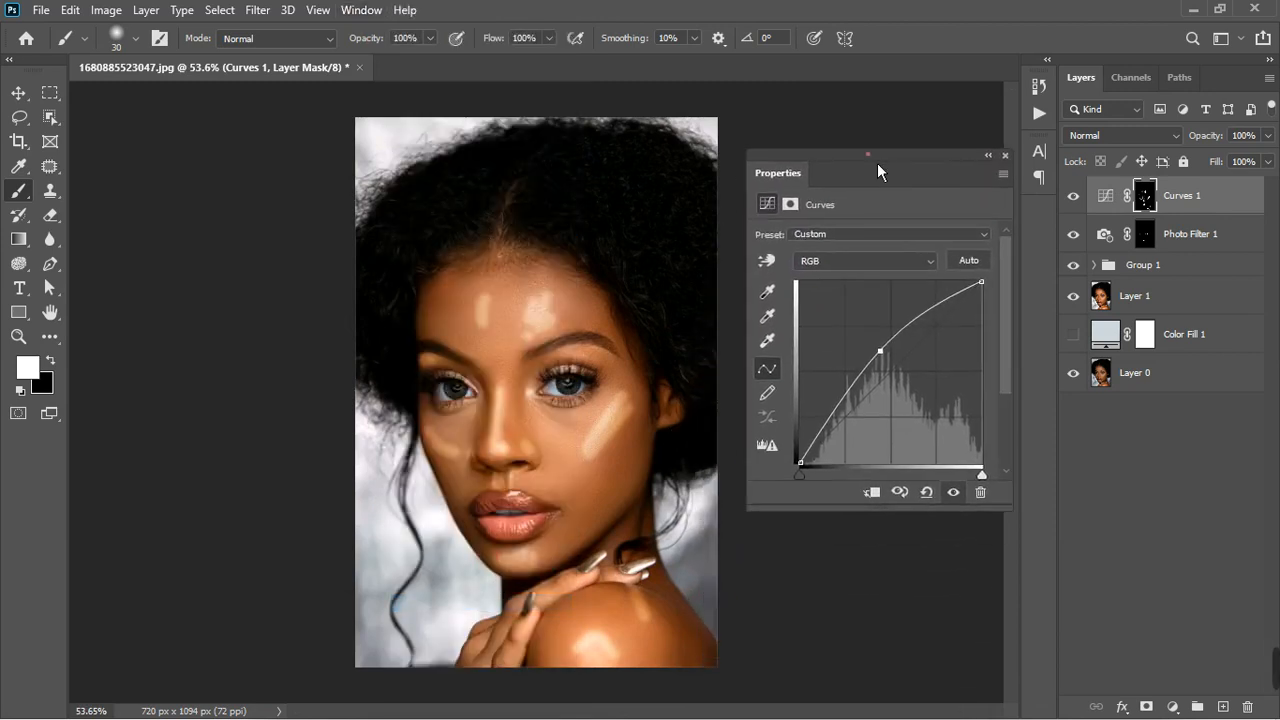
{"action": "double_click", "coordinate": [788, 185]}
{"action": "double_click", "coordinate": [788, 185]}
{"action": "left_click", "coordinate": [1005, 155]}
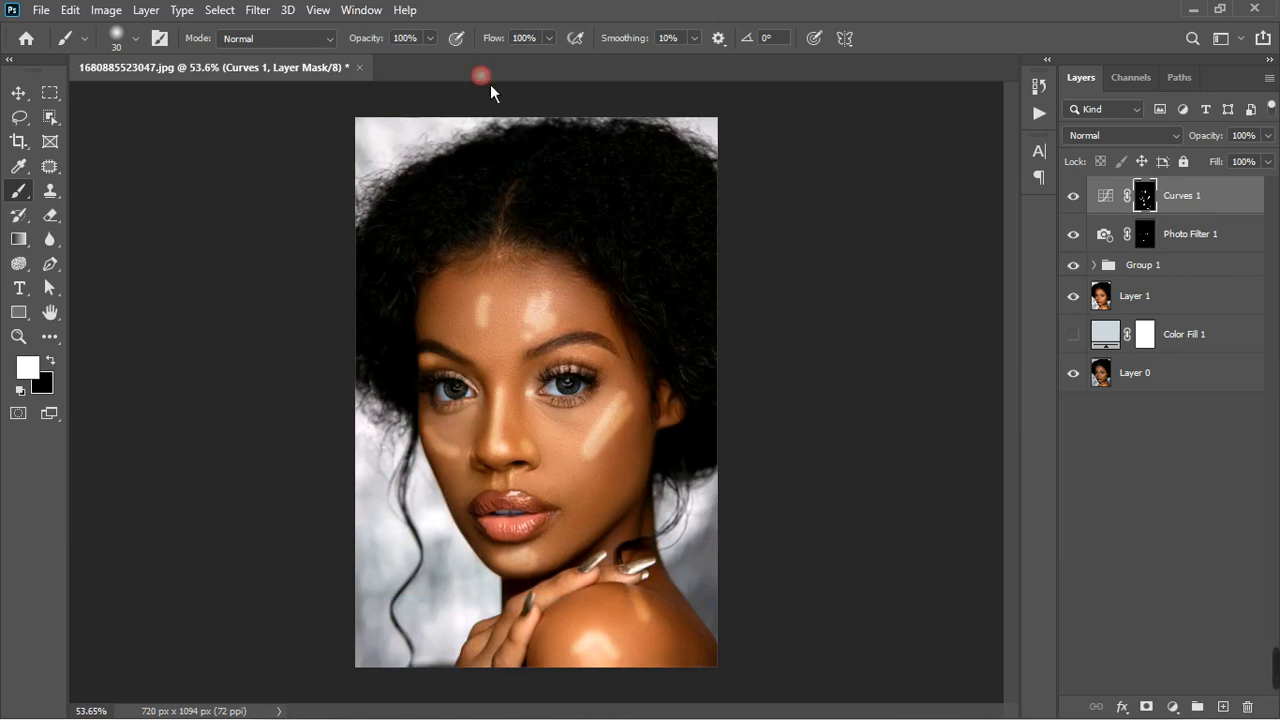
- Feather the Curves 1 layer mask by 13.3 px and lower the layer's opacity to 75%
{"action": "left_click", "coordinate": [361, 9]}
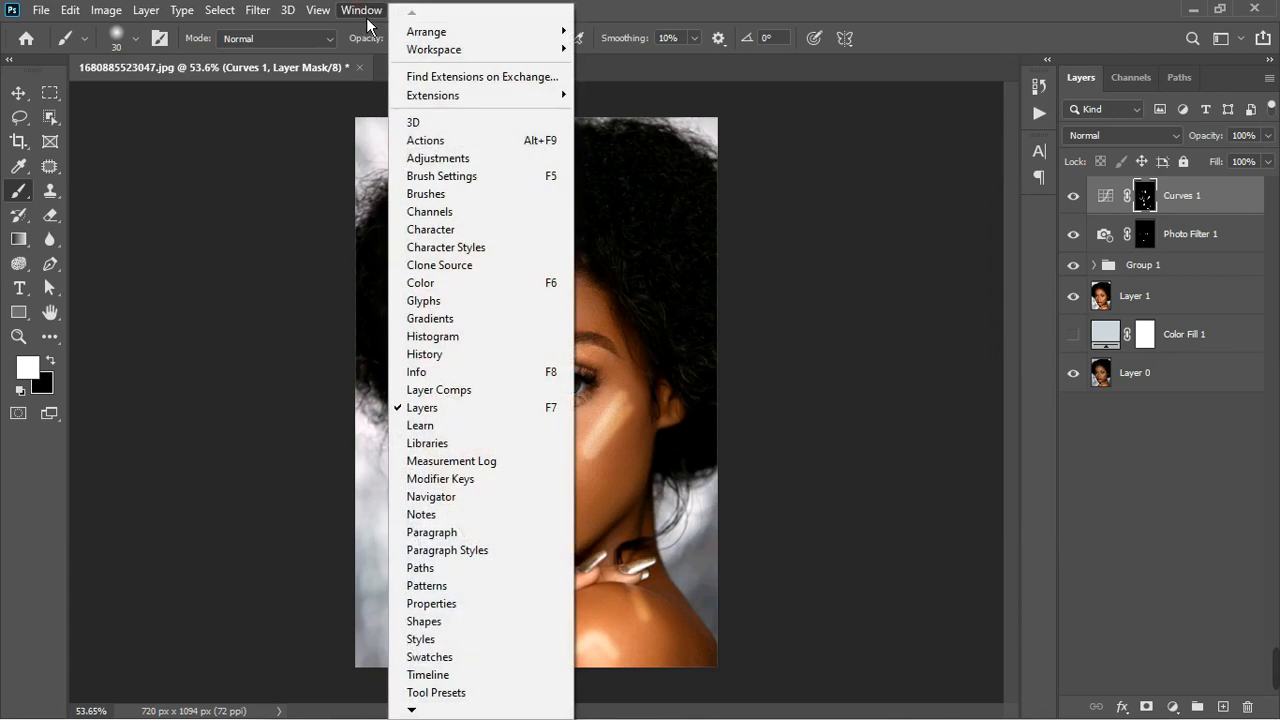
{"action": "left_click", "coordinate": [440, 604]}
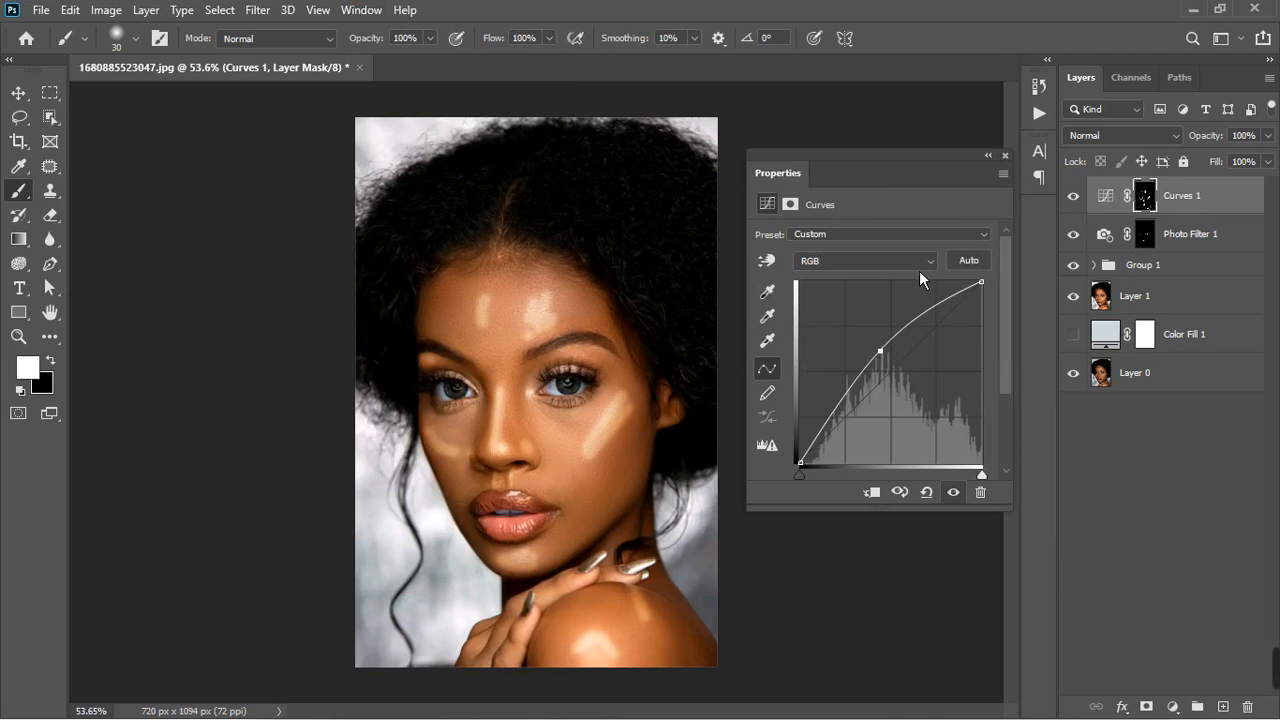
{"action": "left_click", "coordinate": [790, 204]}
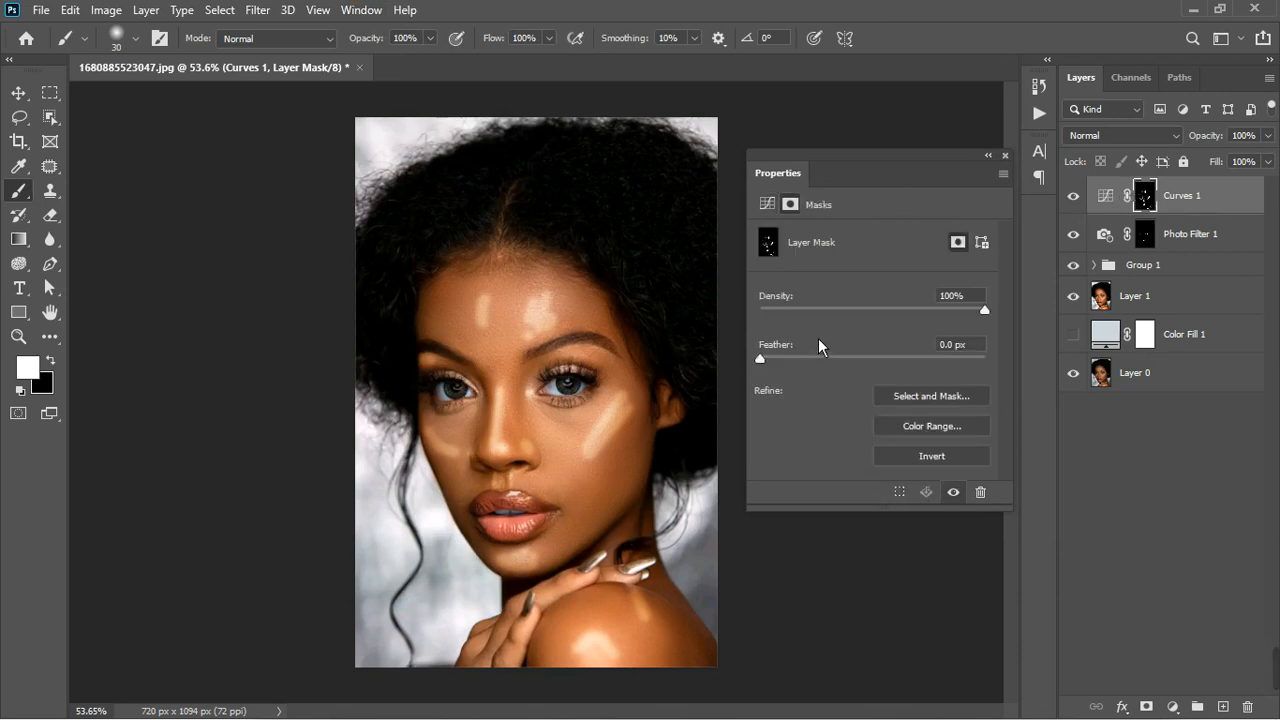
{"action": "key", "text": "ctrl+plus"}
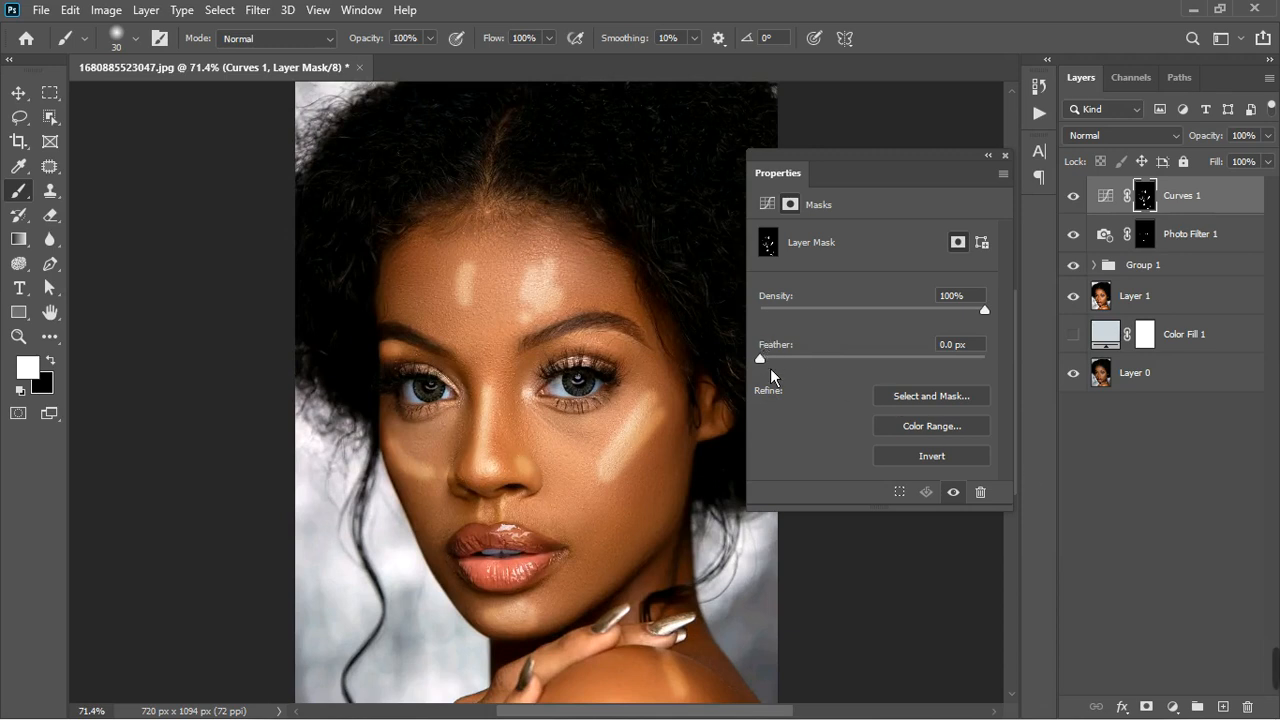
{"action": "left_click_drag", "start_coordinate": [770, 368], "coordinate": [862, 378]}
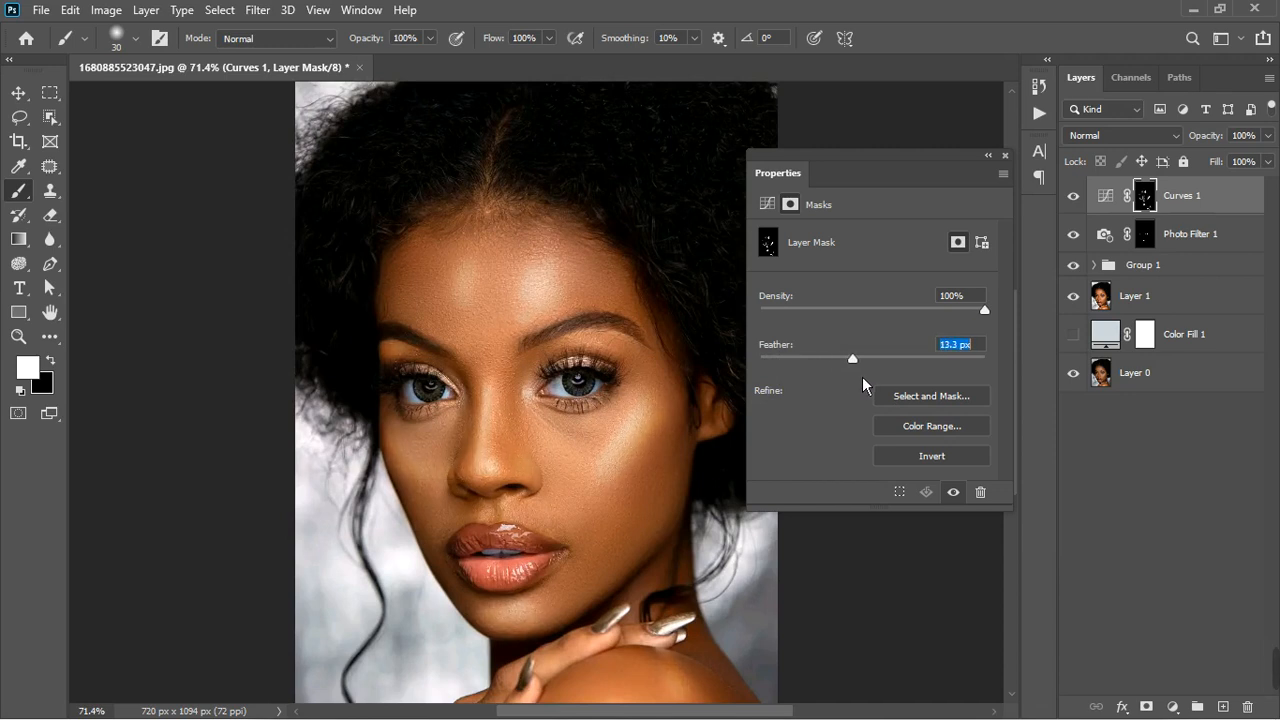
{"action": "scroll", "coordinate": [371, 380], "scroll_direction": "down", "scroll_amount": 5}
{"action": "scroll", "coordinate": [595, 388], "scroll_direction": "up", "scroll_amount": 6}
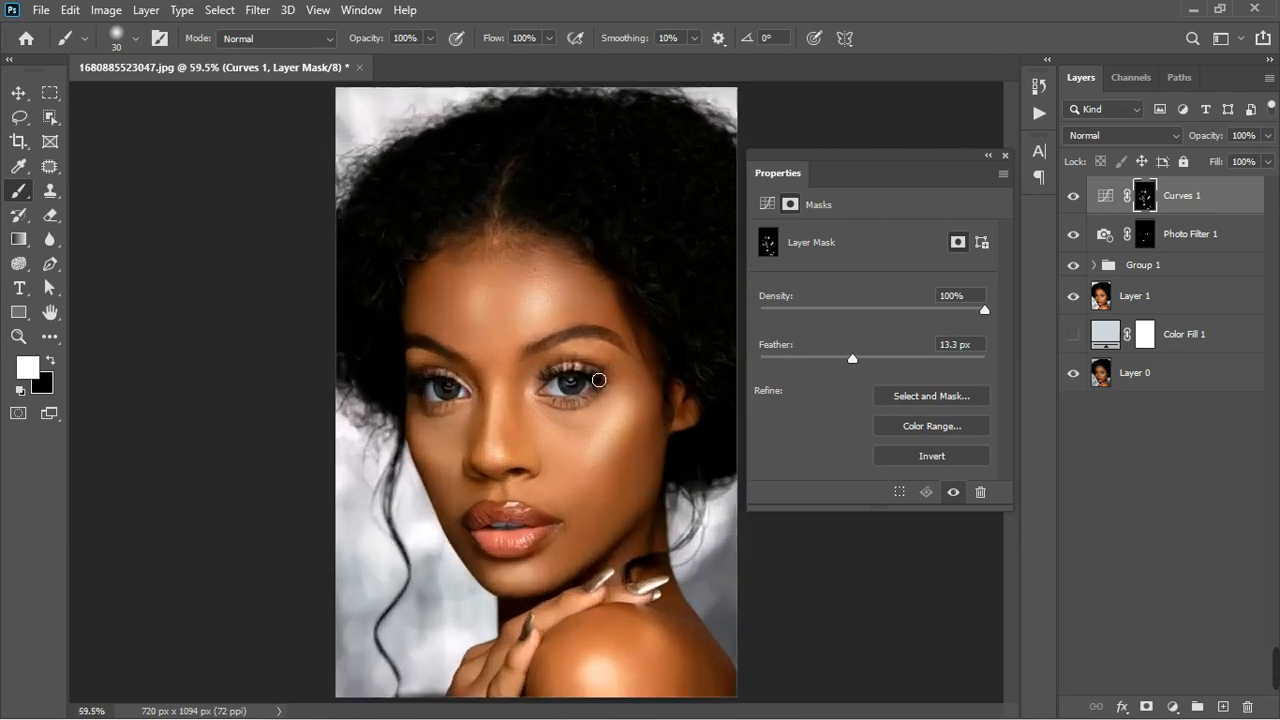
{"action": "left_click", "coordinate": [1005, 156]}
{"action": "left_click", "coordinate": [1268, 136]}
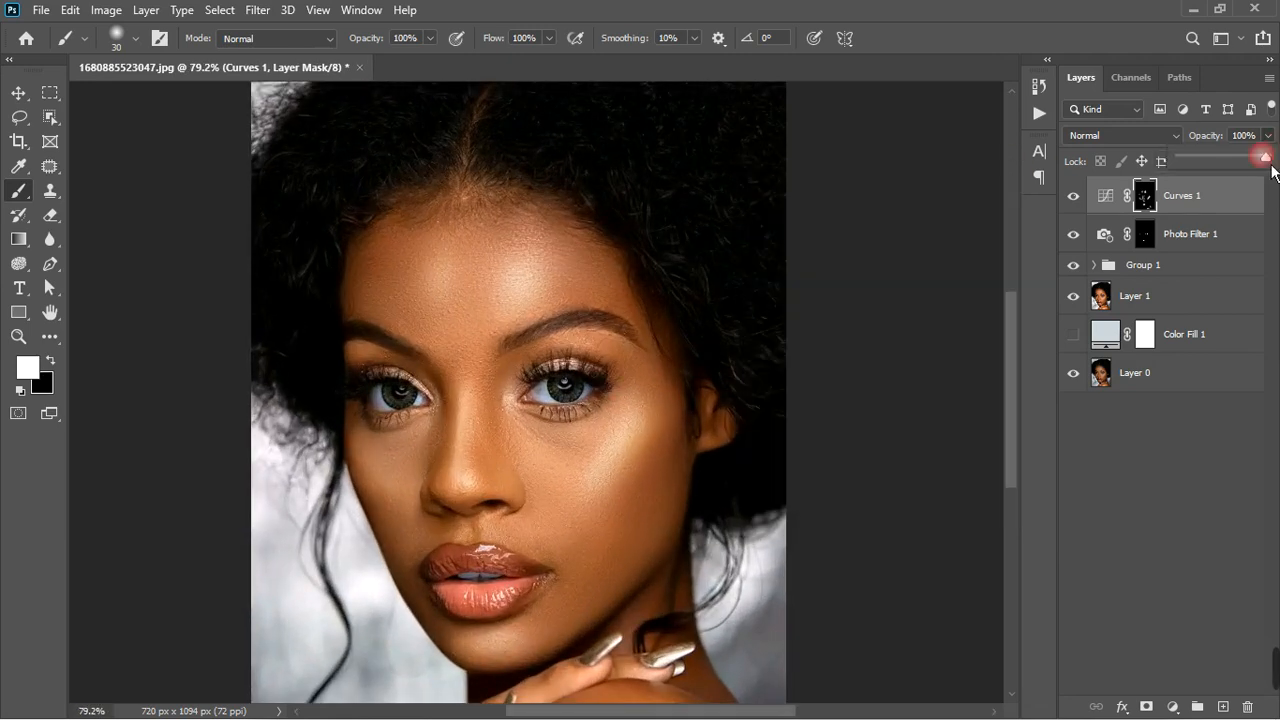
{"action": "left_click_drag", "start_coordinate": [1269, 162], "coordinate": [1255, 166]}
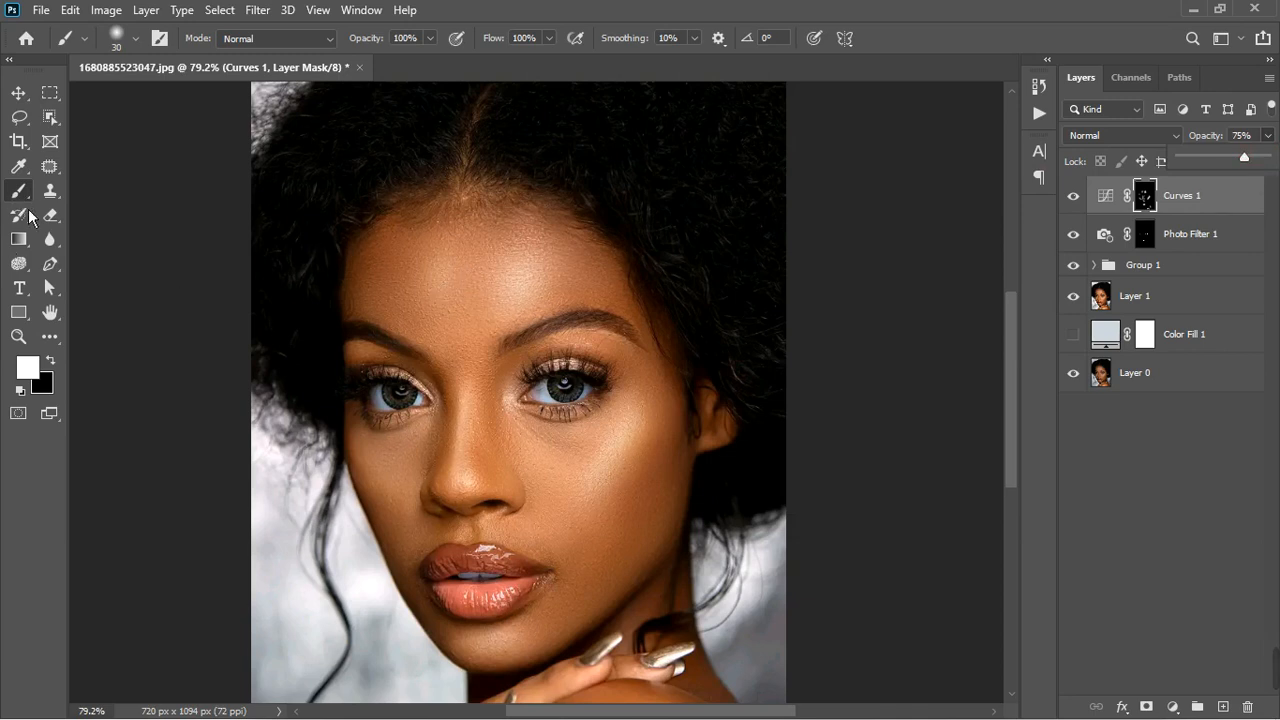
- Paint black over the upper middle of the forehead in the Curves 1 mask with a 60-pixel brush
{"action": "key", "text": "x"}
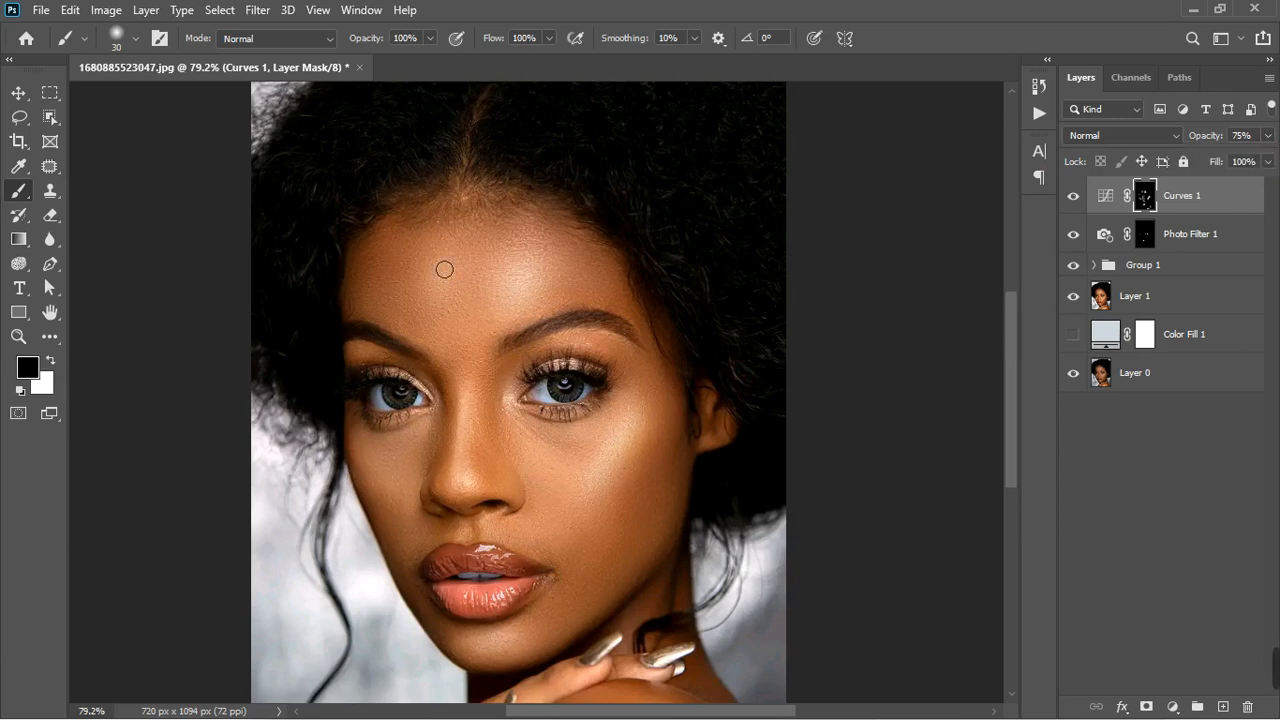
{"action": "key", "text": "bracketright"}
{"action": "key", "text": "bracketright"}
{"action": "key", "text": "bracketright"}
{"action": "key", "text": "bracketright"}
{"action": "left_click_drag", "start_coordinate": [494, 234], "coordinate": [514, 252]}
{"action": "scroll", "coordinate": [500, 270], "scroll_direction": "down", "scroll_amount": 3}
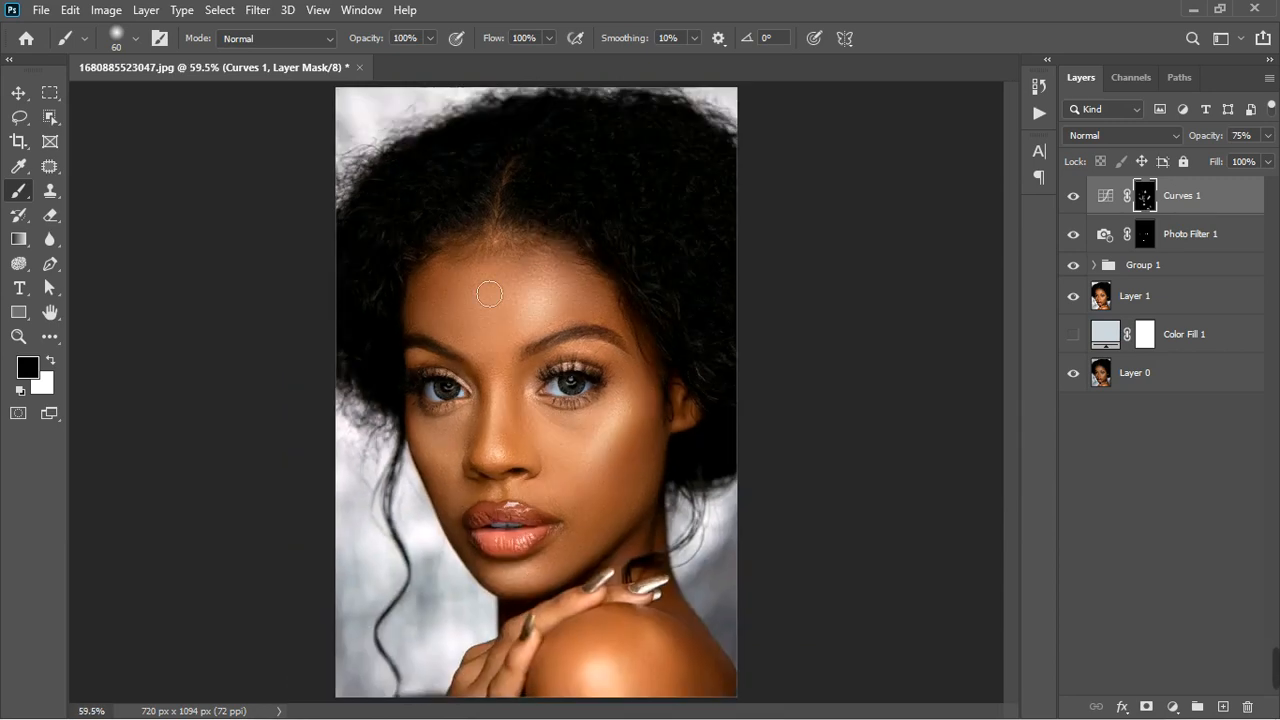
{"action": "scroll", "coordinate": [601, 413], "scroll_direction": "down", "scroll_amount": 3}
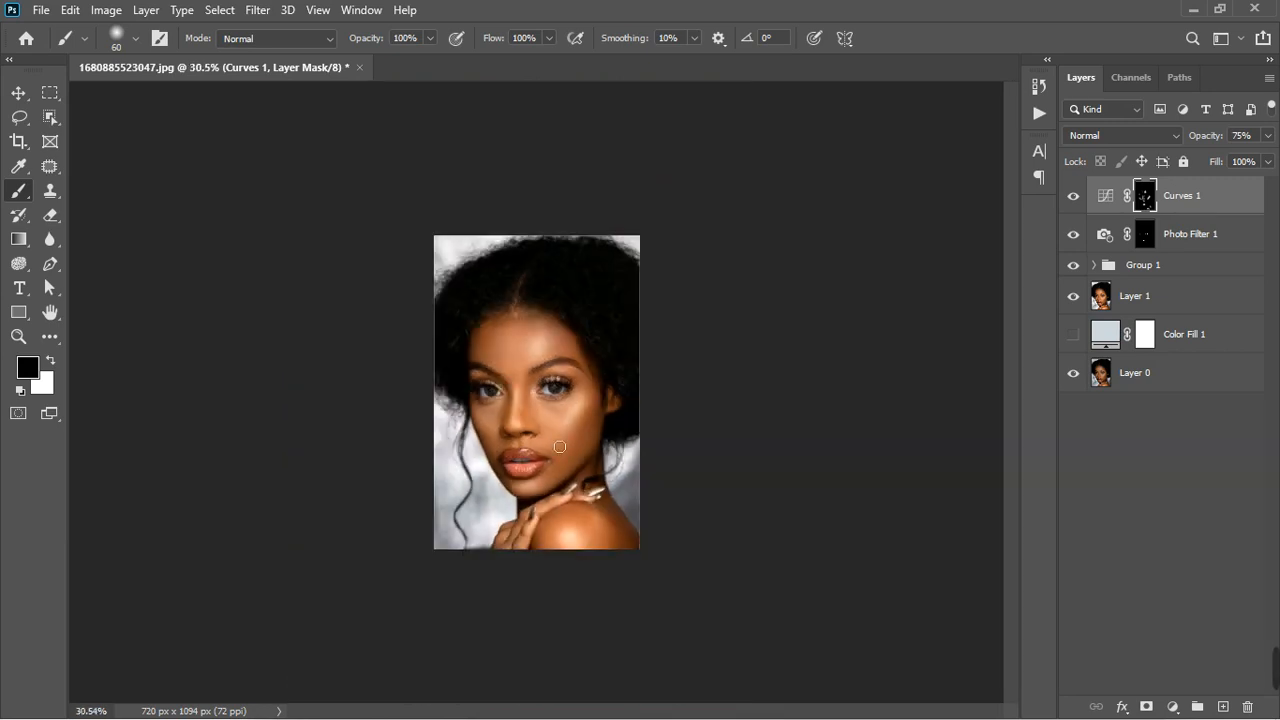
{"action": "scroll", "coordinate": [560, 447], "scroll_direction": "up", "scroll_amount": 4}
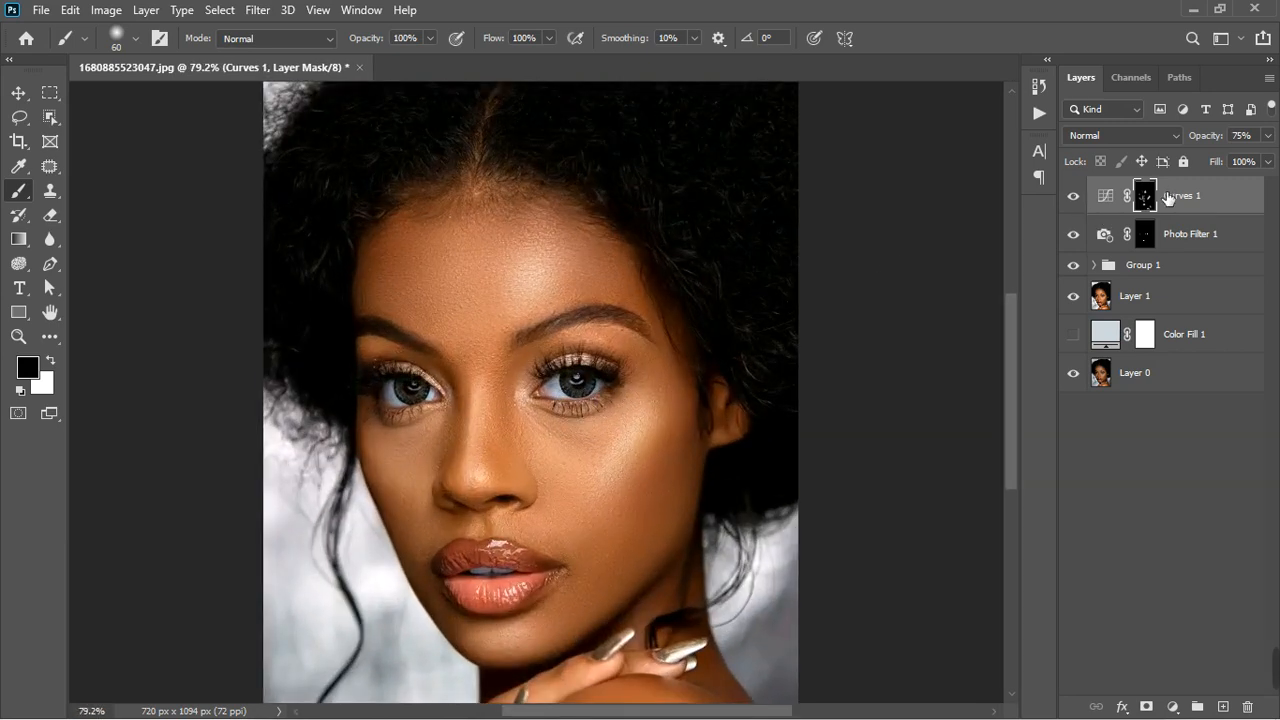
- Add a second Curves adjustment layer, pull its RGB midtones down to darken the image, and invert its mask to black
{"action": "left_click", "coordinate": [1173, 707]}
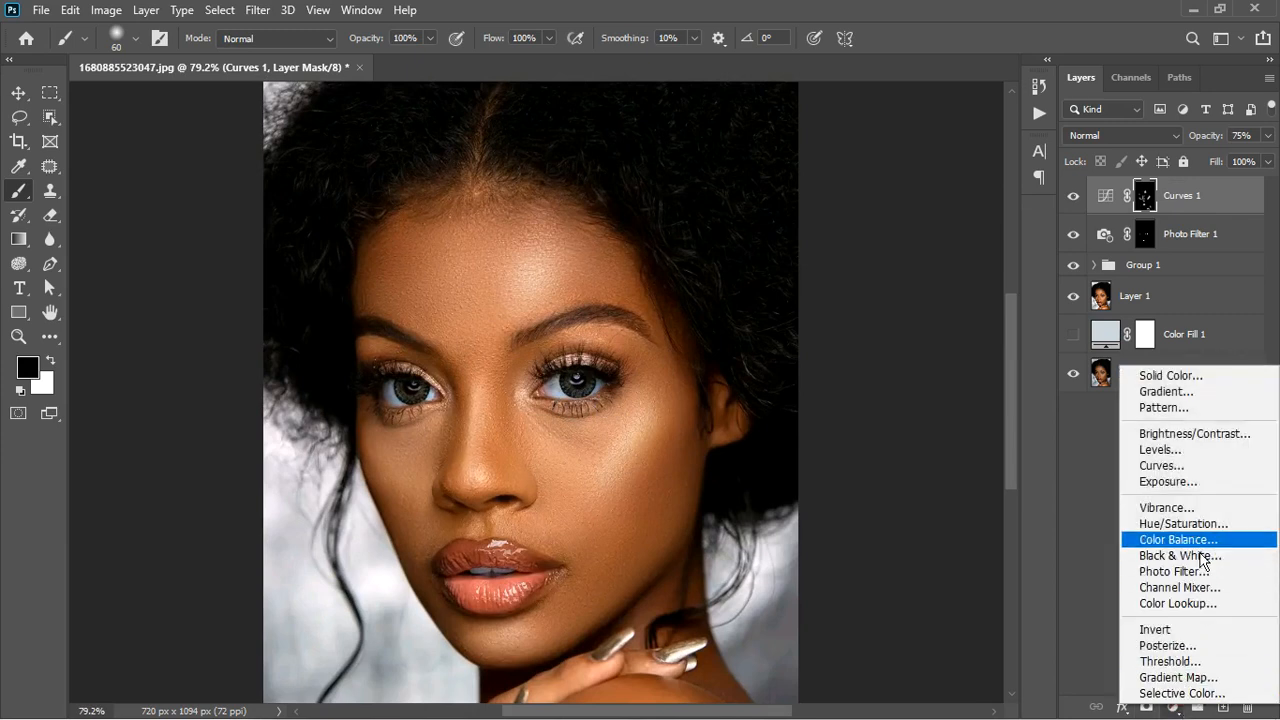
{"action": "left_click", "coordinate": [1180, 466]}
{"action": "left_click_drag", "start_coordinate": [895, 368], "coordinate": [915, 393]}
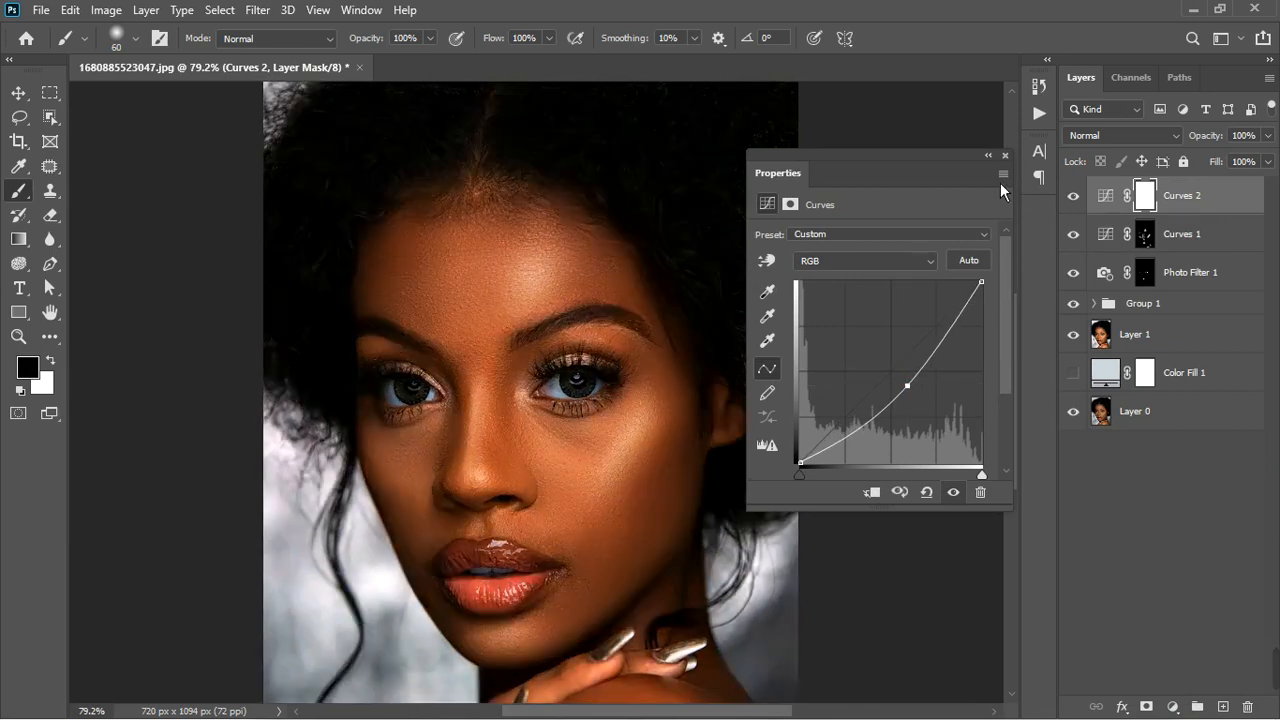
{"action": "left_click", "coordinate": [1005, 155]}
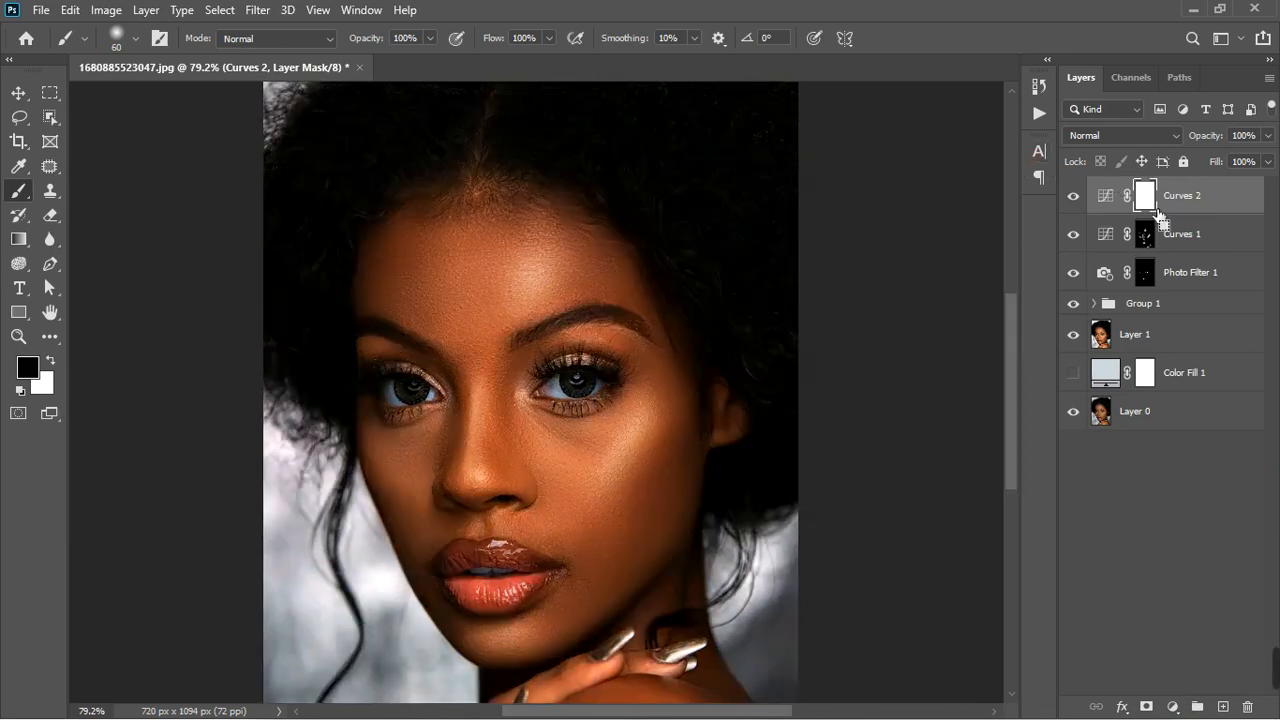
{"action": "key", "text": "ctrl+i"}
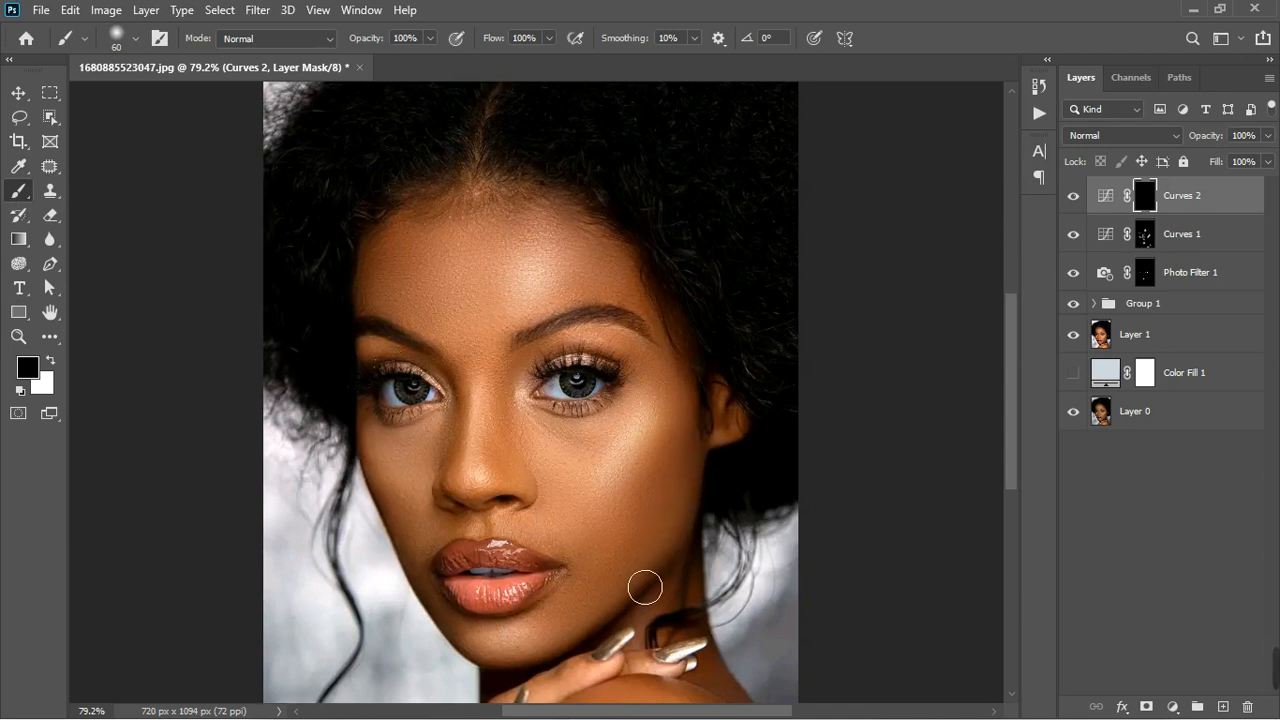
- Paint white contour shadows below the near cheekbone with a 60-pixel brush and along both sides of the nose with a 40-pixel brush
{"action": "key", "text": "x"}
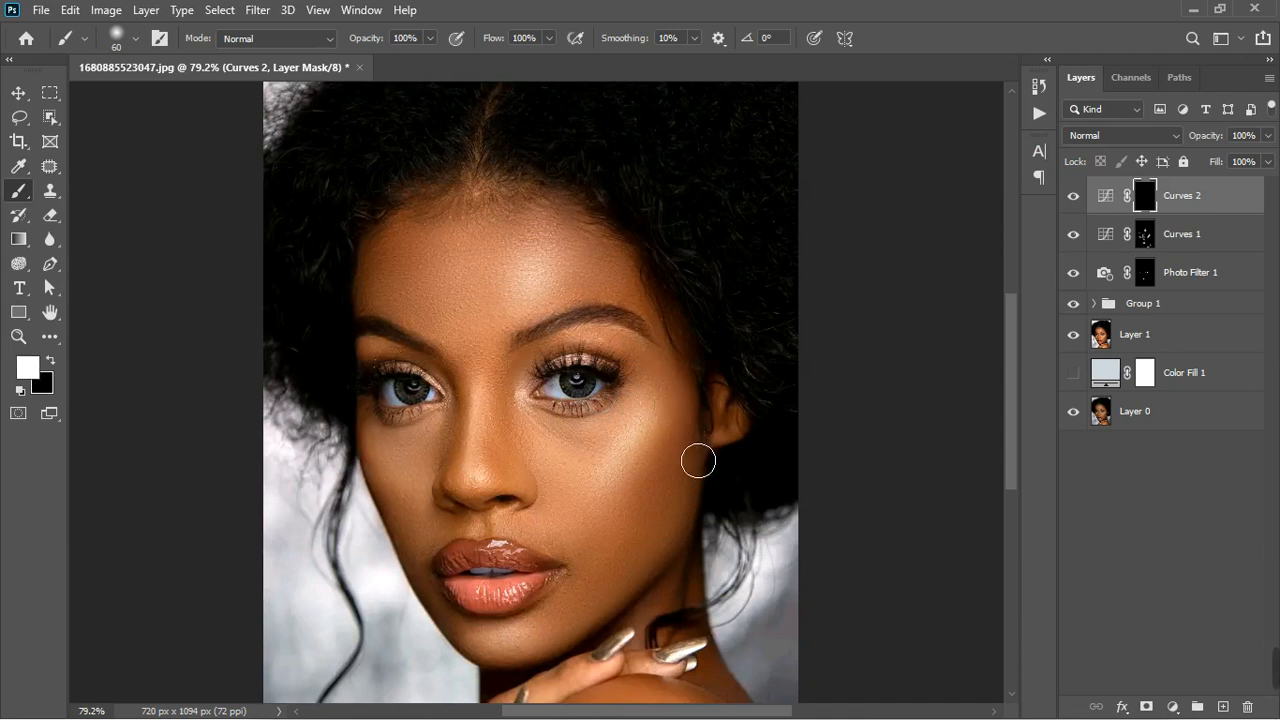
{"action": "mouse_move", "coordinate": [699, 464]}
{"action": "left_mouse_down"}
{"action": "mouse_move", "coordinate": [640, 590]}
{"action": "mouse_move", "coordinate": [632, 576]}
{"action": "mouse_move", "coordinate": [621, 587]}
{"action": "left_mouse_up"}
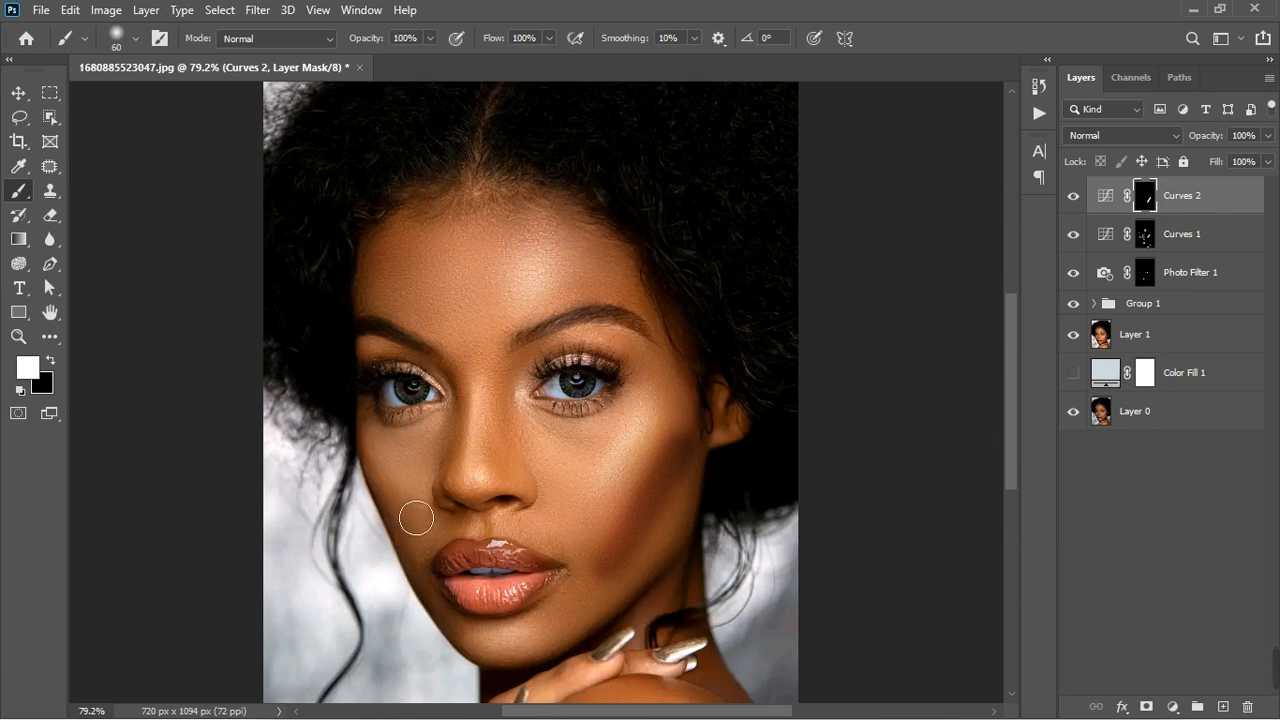
{"action": "key", "text": "bracketleft"}
{"action": "key", "text": "bracketleft"}
{"action": "left_click_drag", "start_coordinate": [510, 402], "coordinate": [532, 475]}
{"action": "left_click_drag", "start_coordinate": [457, 408], "coordinate": [449, 457]}
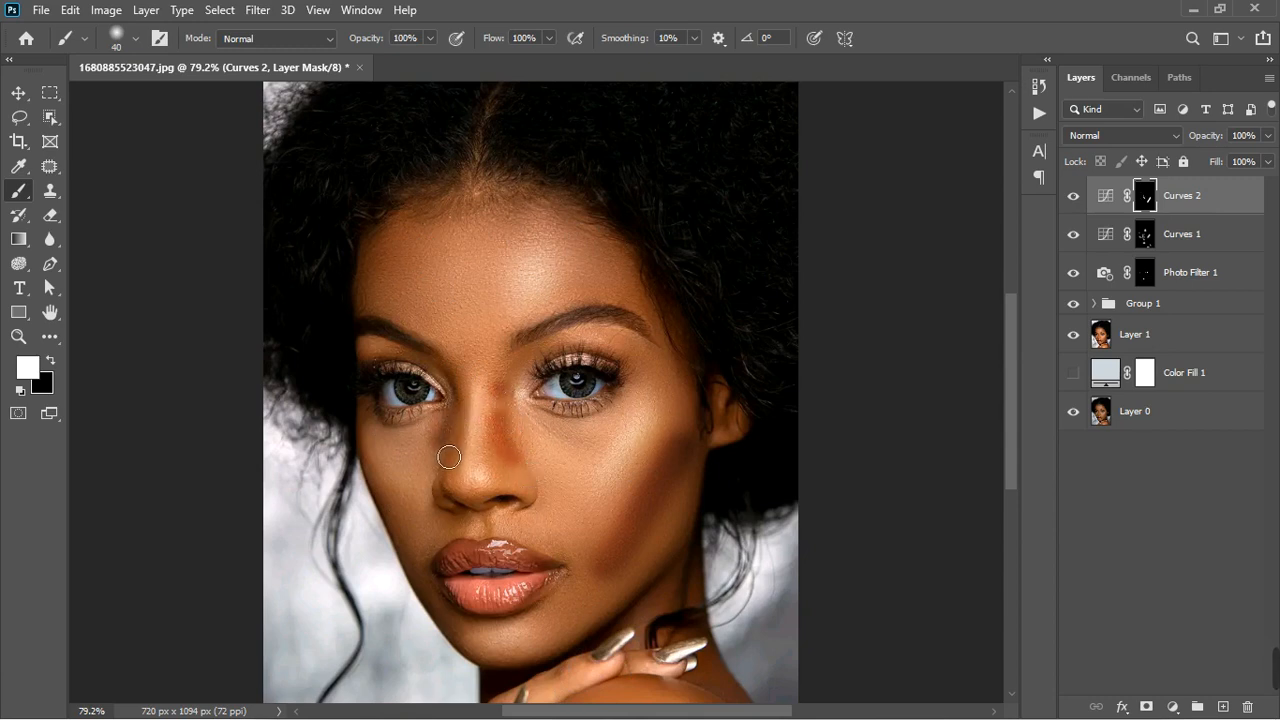
{"action": "key", "text": "ctrl+z"}
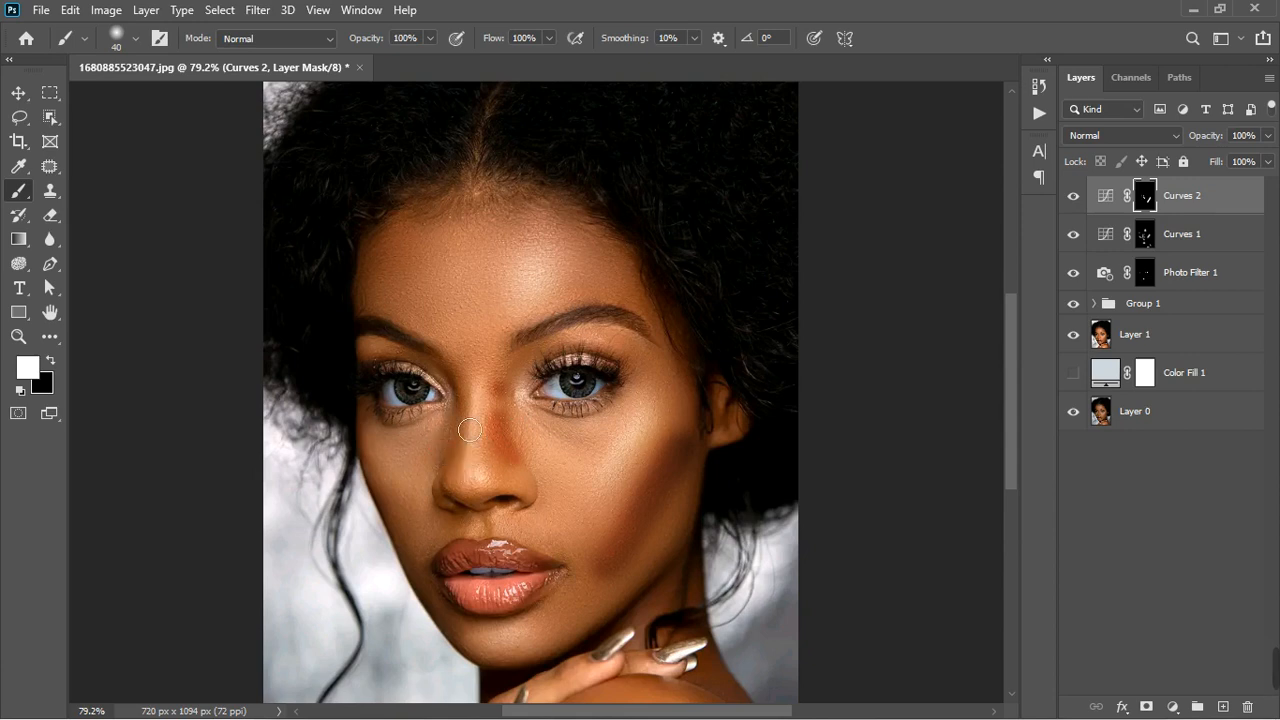
{"action": "left_click_drag", "start_coordinate": [460, 403], "coordinate": [449, 466]}
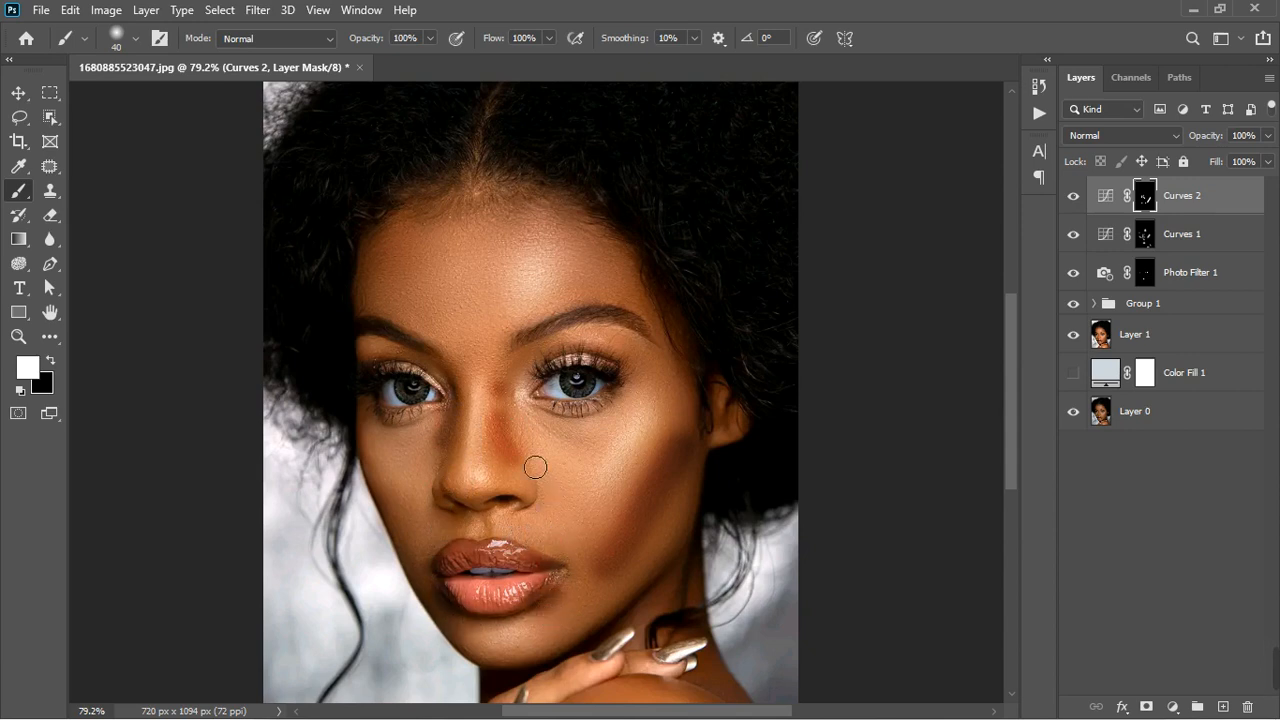
- Paint 40-pixel white contour strokes in the Curves 2 mask on the far cheek, the side of the forehead, and both sides of the chin
{"action": "mouse_move", "coordinate": [386, 459]}
{"action": "left_mouse_down"}
{"action": "mouse_move", "coordinate": [386, 500]}
{"action": "mouse_move", "coordinate": [420, 540]}
{"action": "left_mouse_up"}
{"action": "left_click_drag", "start_coordinate": [432, 236], "coordinate": [402, 288]}
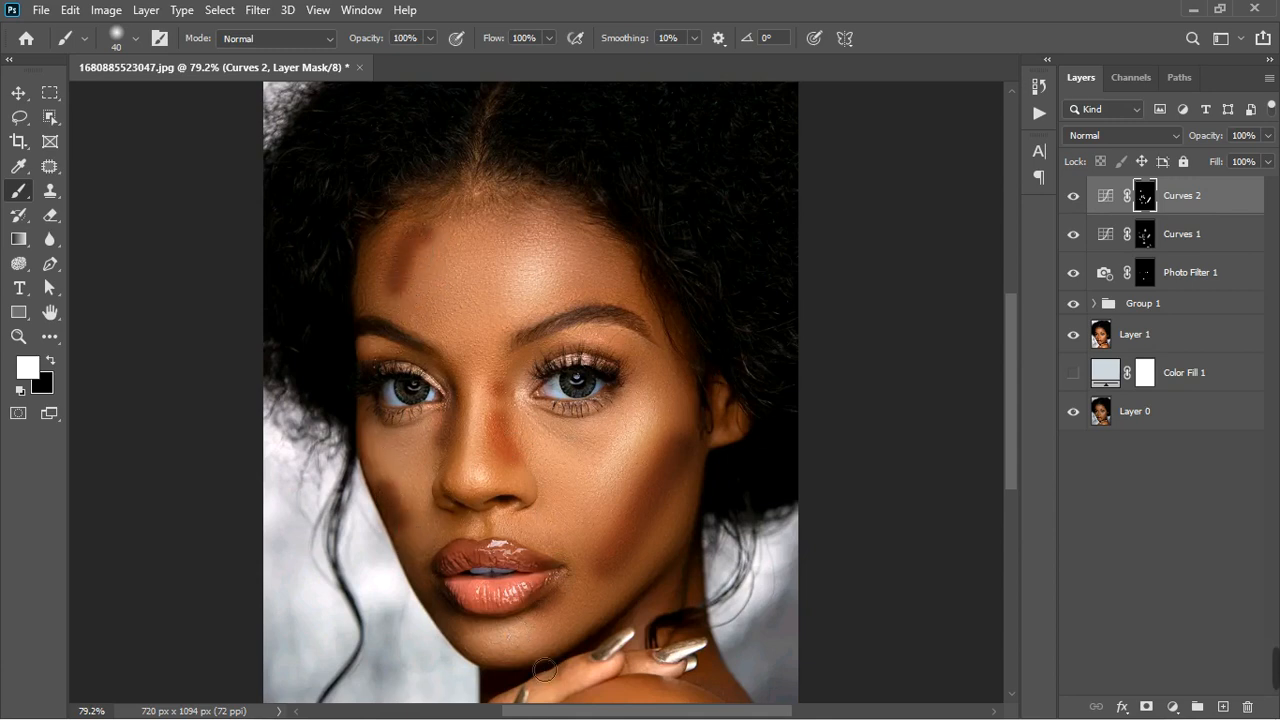
{"action": "left_click_drag", "start_coordinate": [566, 645], "coordinate": [549, 654]}
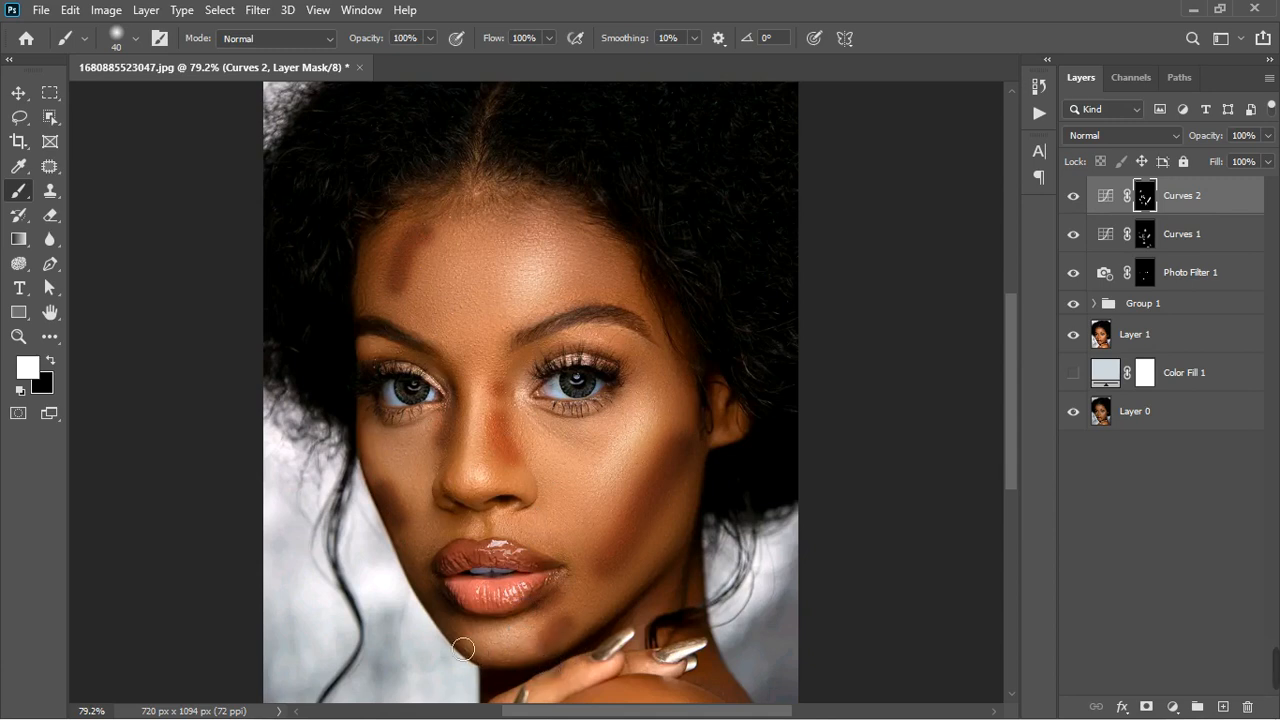
{"action": "left_click_drag", "start_coordinate": [453, 638], "coordinate": [468, 654]}
{"action": "scroll", "coordinate": [522, 627], "scroll_direction": "down", "scroll_amount": 1}
{"action": "scroll", "coordinate": [534, 617], "scroll_direction": "down", "scroll_amount": 4}
{"action": "scroll", "coordinate": [534, 617], "scroll_direction": "up", "scroll_amount": 3}
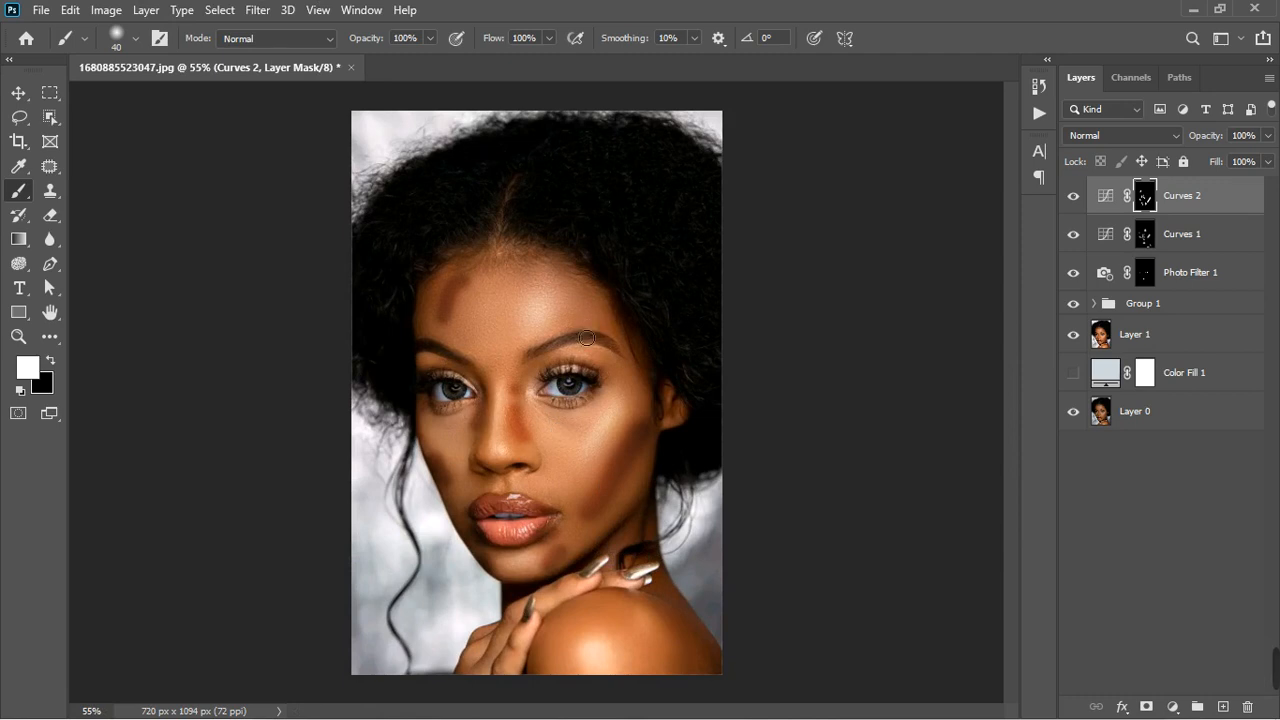
{"action": "left_click_drag", "start_coordinate": [611, 404], "coordinate": [587, 415]}
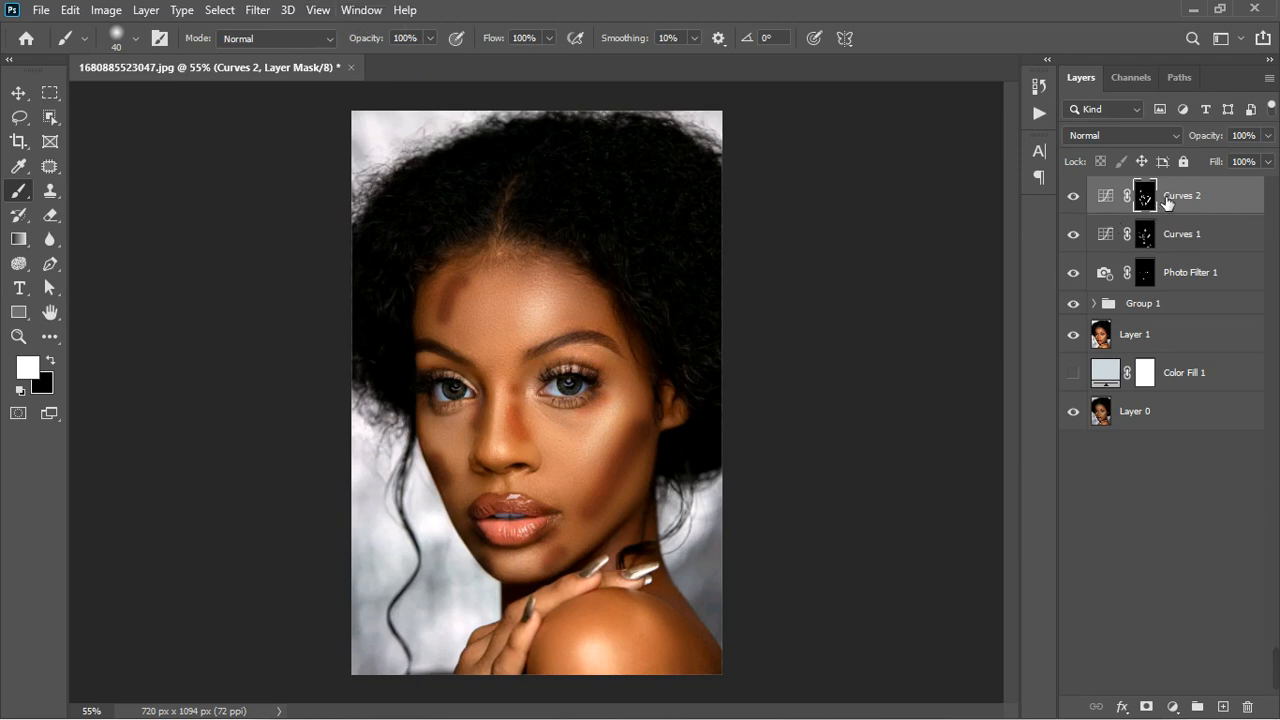
- Feather the Curves 2 layer mask until the contour shadows blend softly into the skin
{"action": "left_click", "coordinate": [1161, 202]}
{"action": "left_click", "coordinate": [1151, 200]}
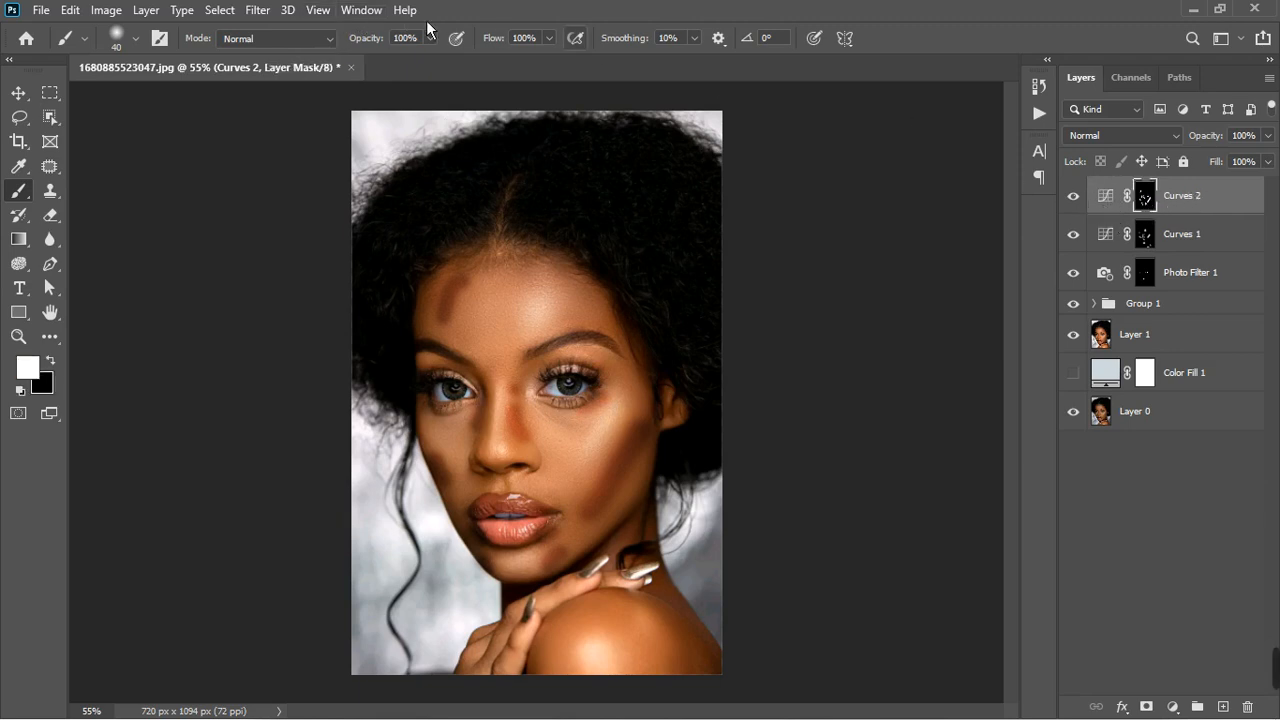
{"action": "left_click", "coordinate": [374, 18]}
{"action": "left_click", "coordinate": [448, 603]}
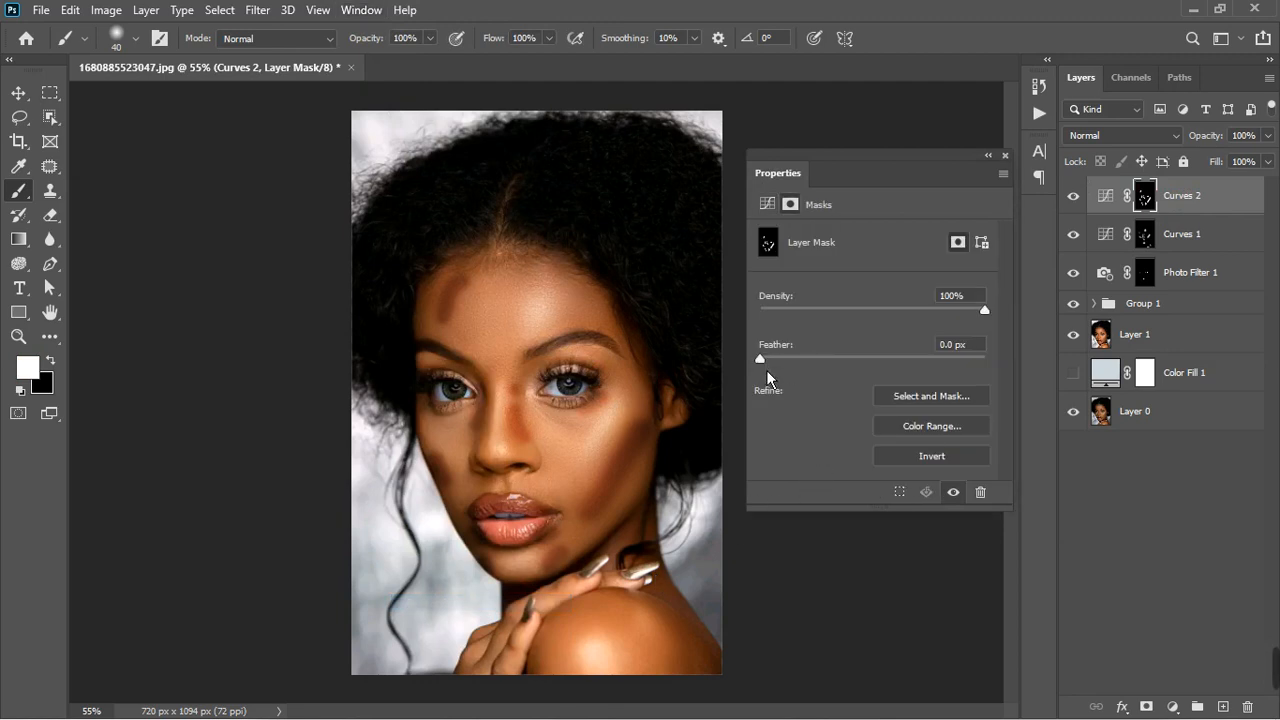
{"action": "left_click_drag", "start_coordinate": [766, 370], "coordinate": [867, 363]}
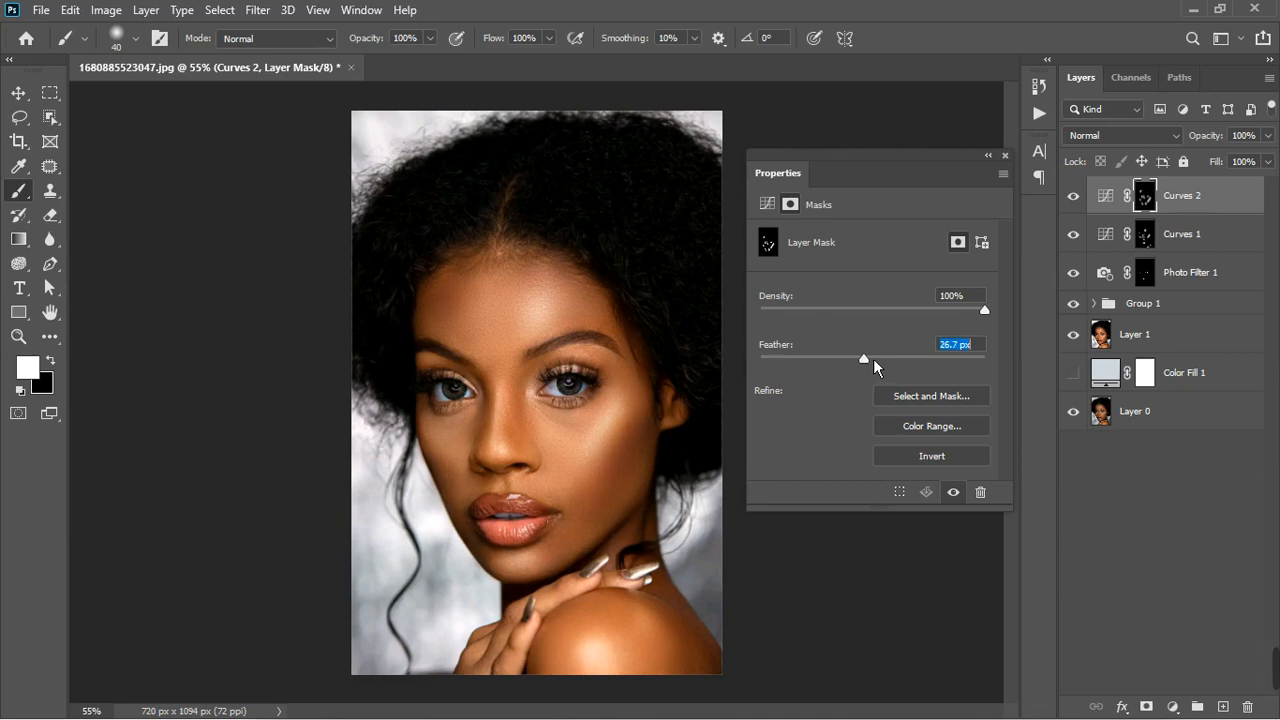
{"action": "left_click_drag", "start_coordinate": [870, 360], "coordinate": [869, 360]}
{"action": "scroll", "coordinate": [400, 371], "scroll_direction": "down", "scroll_amount": 5}
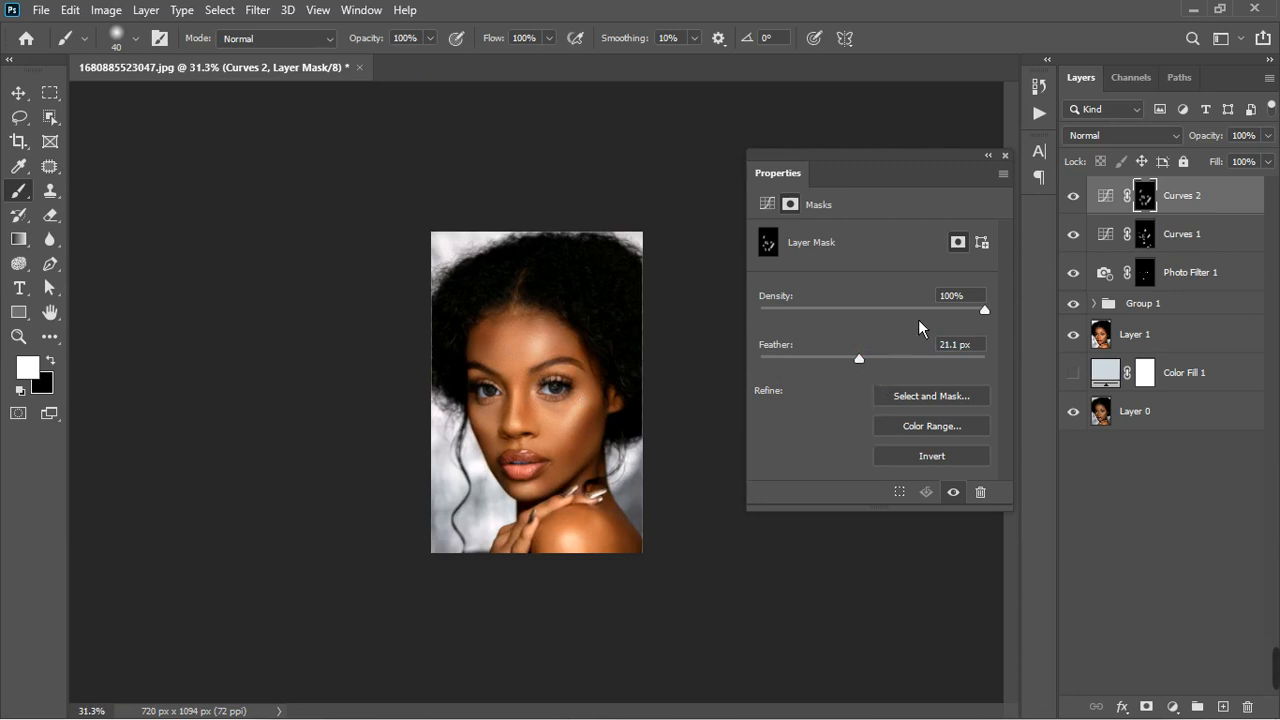
{"action": "left_click_drag", "start_coordinate": [870, 368], "coordinate": [878, 368]}
{"action": "left_click", "coordinate": [1005, 156]}
{"action": "scroll", "coordinate": [557, 410], "scroll_direction": "up", "scroll_amount": 5}
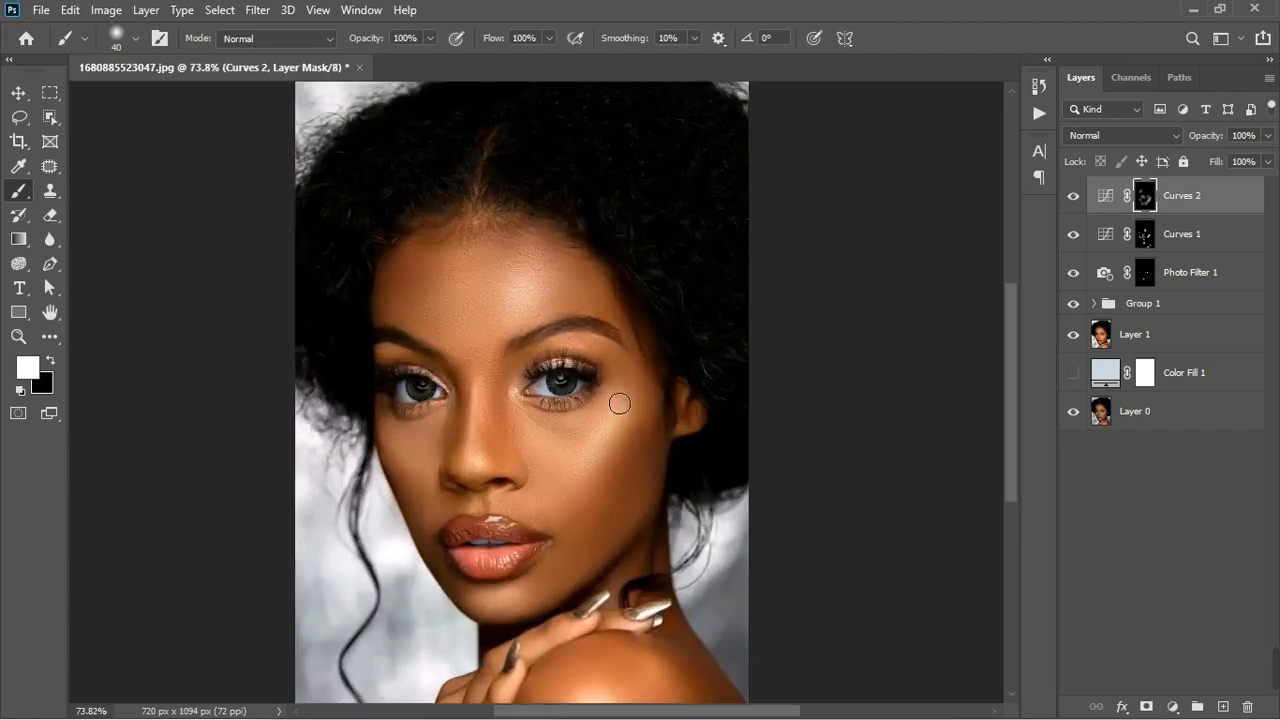
- Compare the portrait with and without the Curves 2 contour shadows
{"action": "left_click", "coordinate": [1076, 200]}
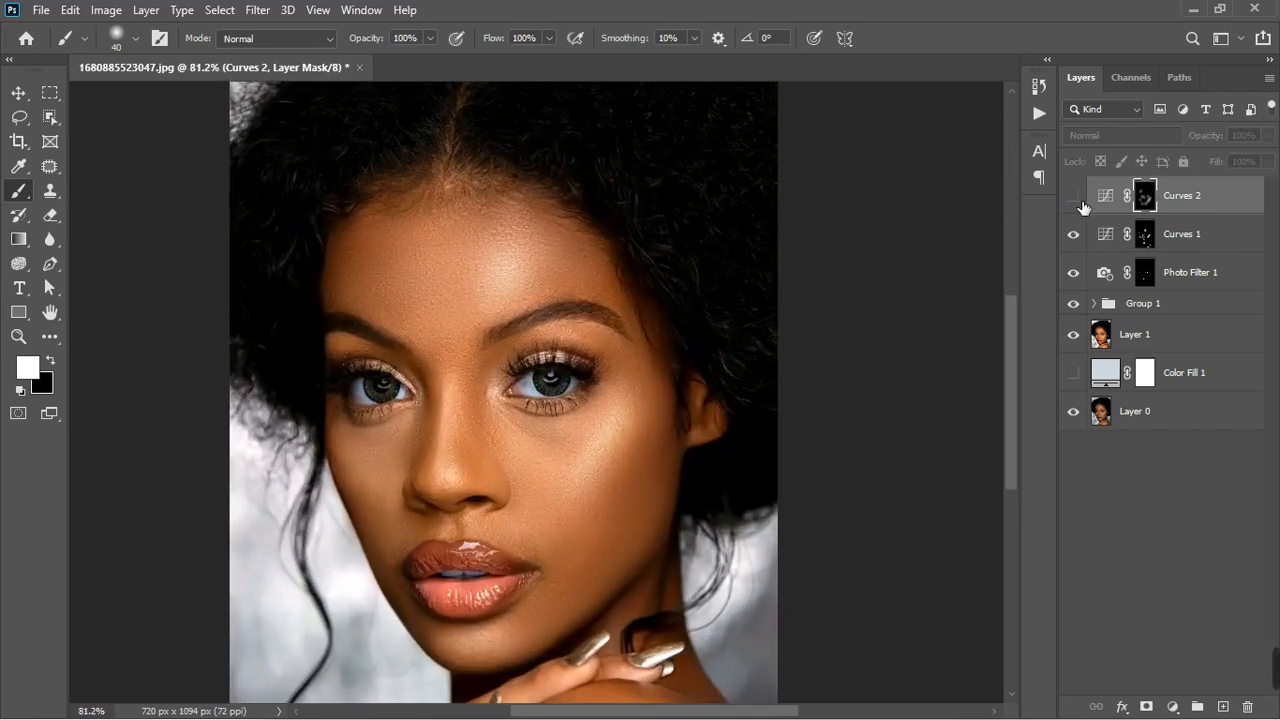
{"action": "left_click", "coordinate": [1075, 199]}
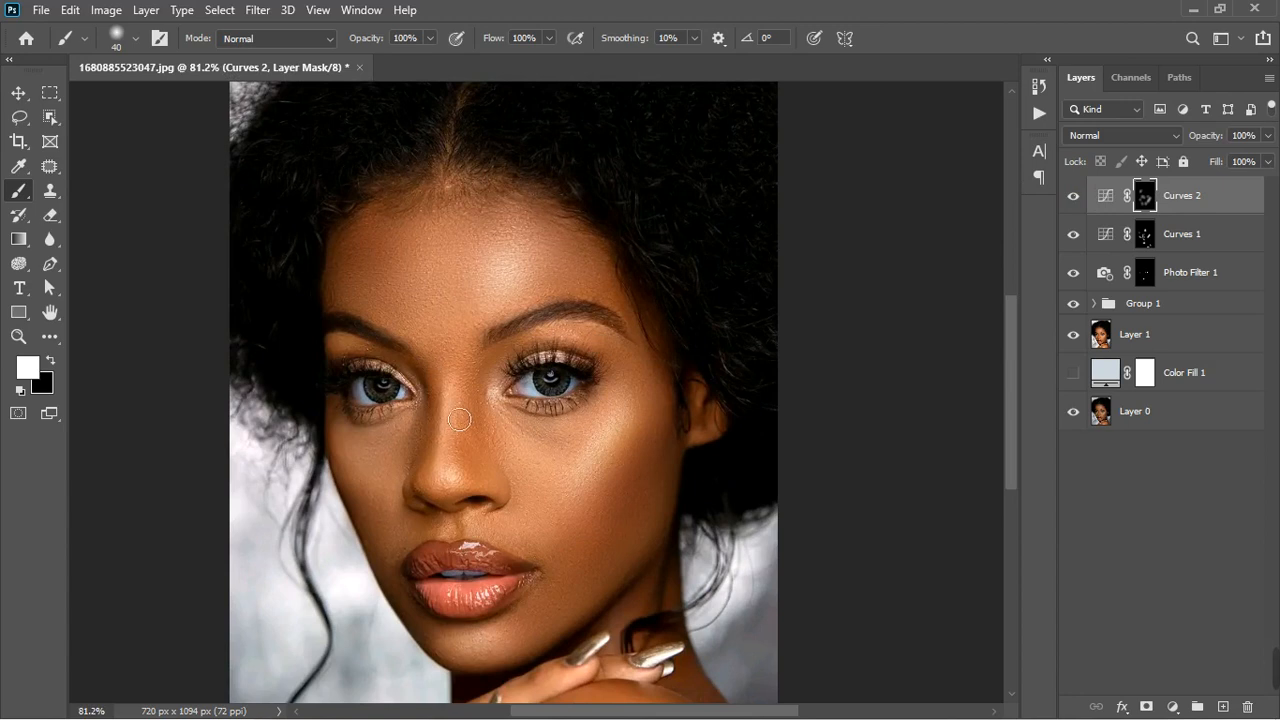
{"action": "scroll", "coordinate": [592, 428], "scroll_direction": "down", "scroll_amount": 3}
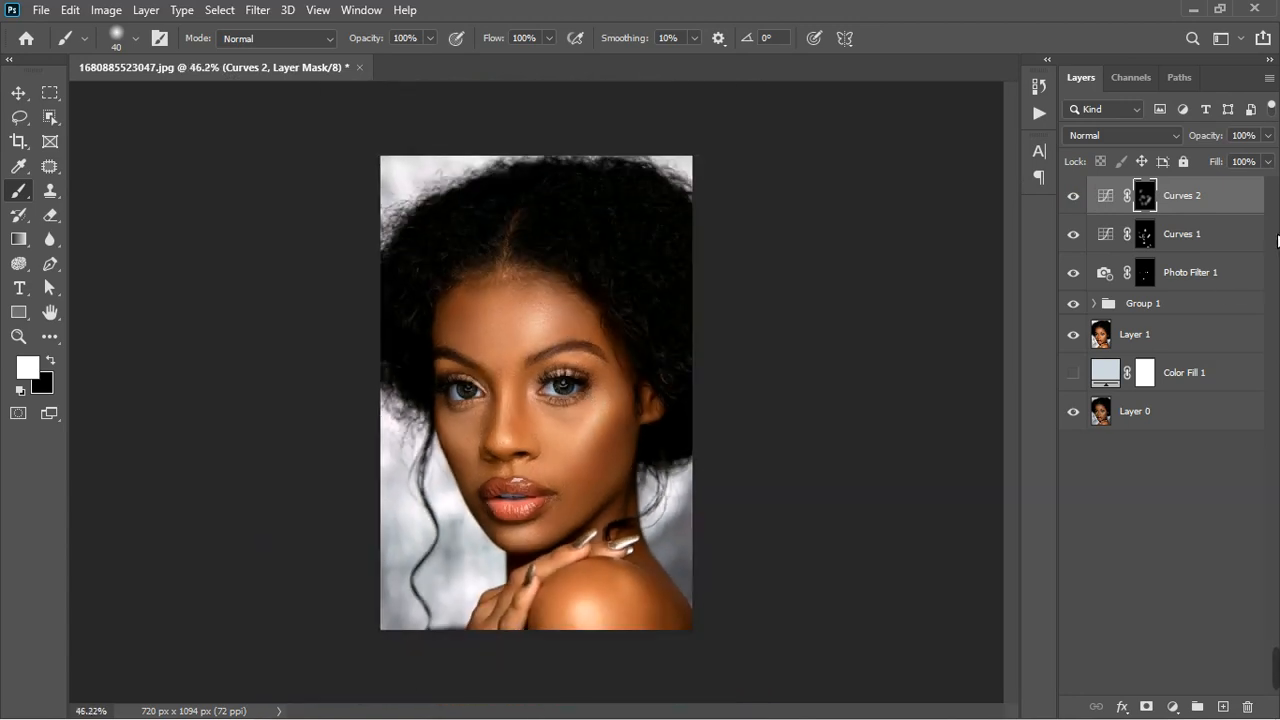
- Group the Curves 1 and Curves 2 layers and compare the portrait with the group hidden and shown
{"action": "left_click", "coordinate": [1205, 234], "text": "shift"}
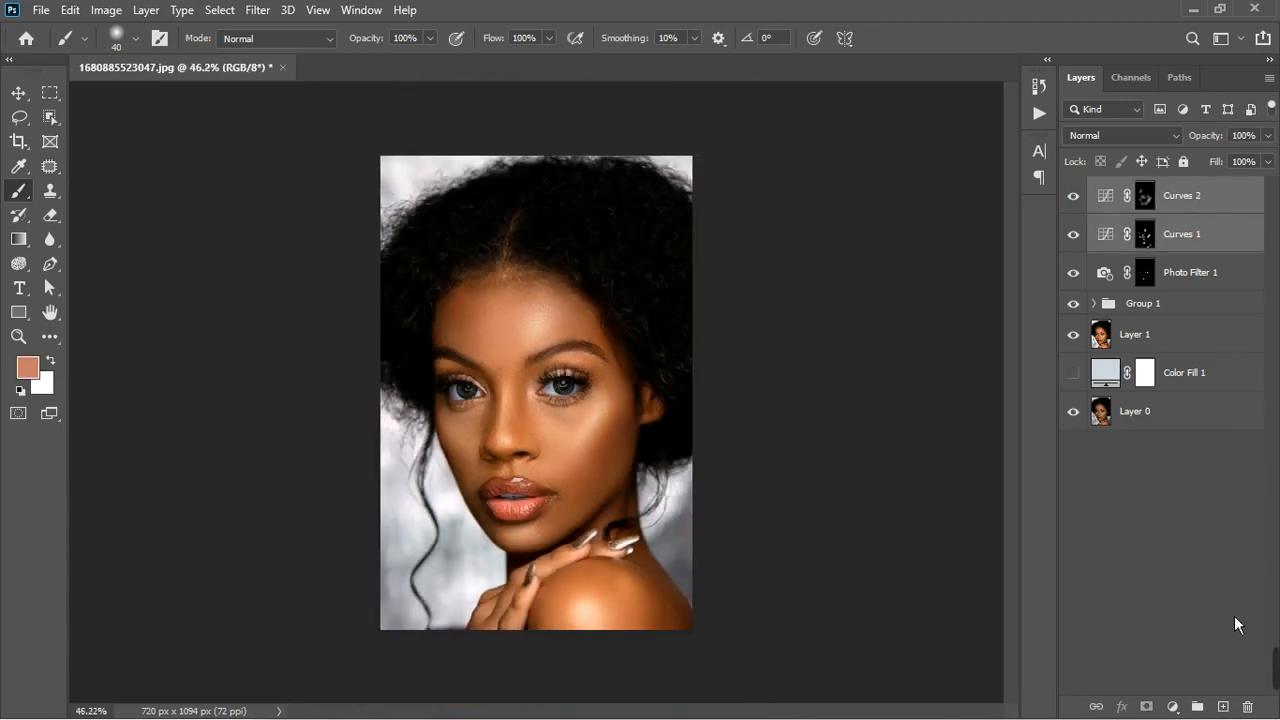
{"action": "left_click", "coordinate": [1200, 708]}
{"action": "left_click", "coordinate": [1074, 190]}
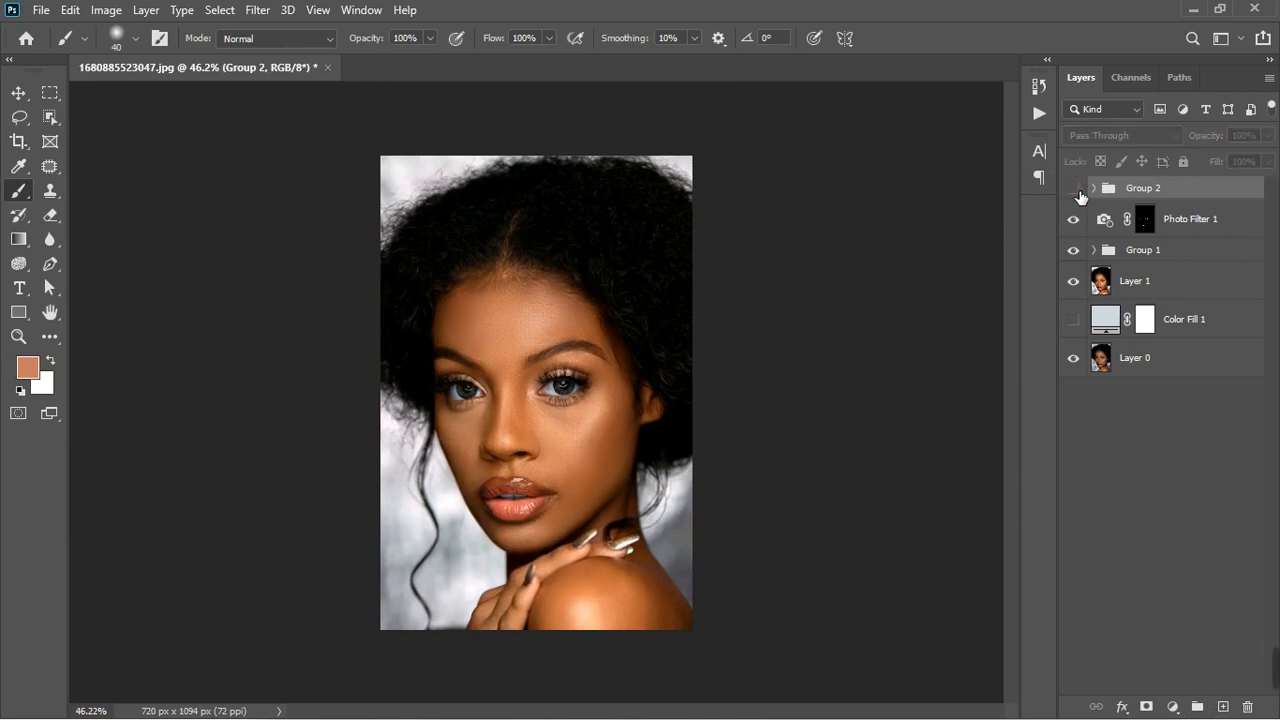
{"action": "left_click", "coordinate": [1074, 189]}
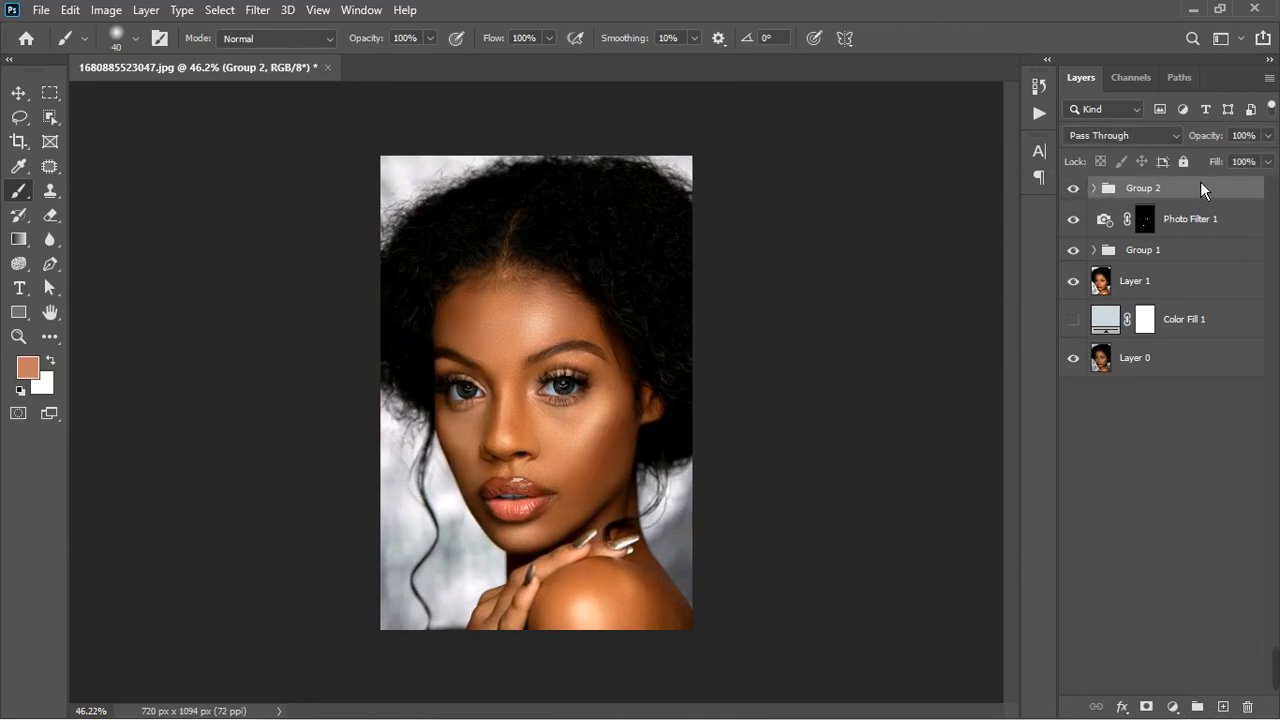
- Stamp all visible layers into a new top layer, and group and hide the layers from Group 2 down to Color Fill 1
{"action": "key", "text": "ctrl+shift+alt+e"}
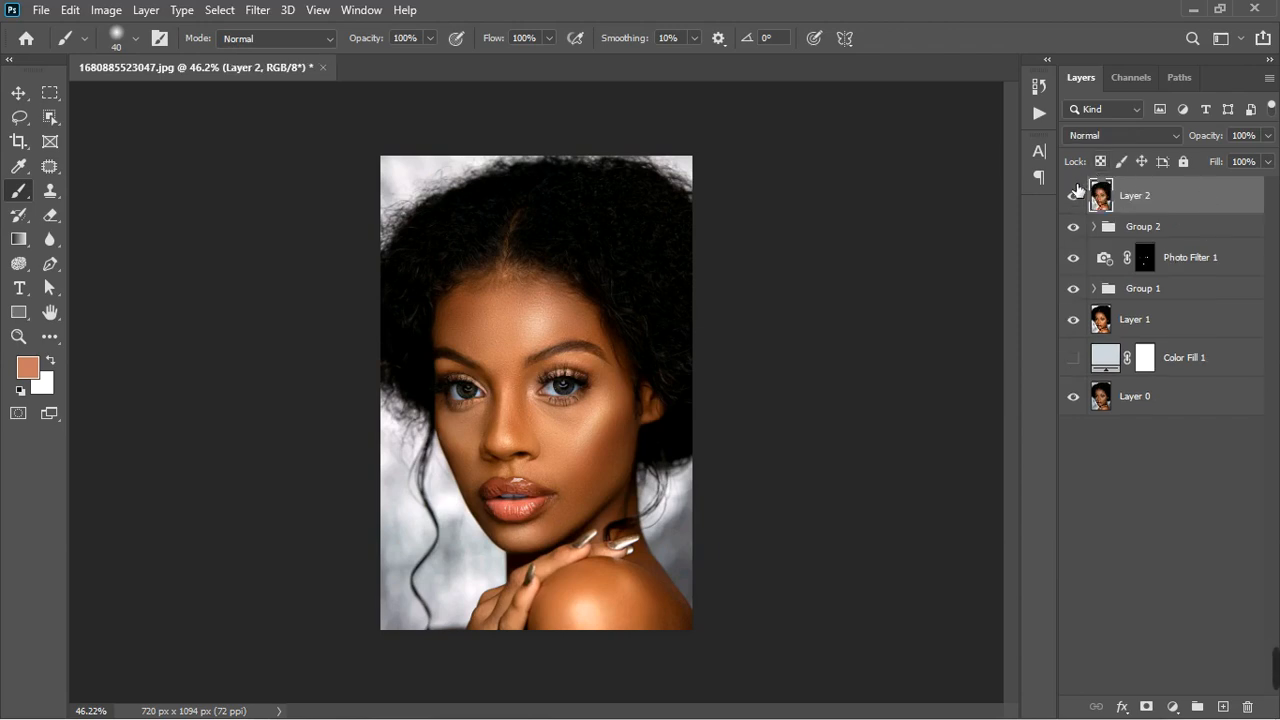
{"action": "left_click", "coordinate": [1150, 231]}
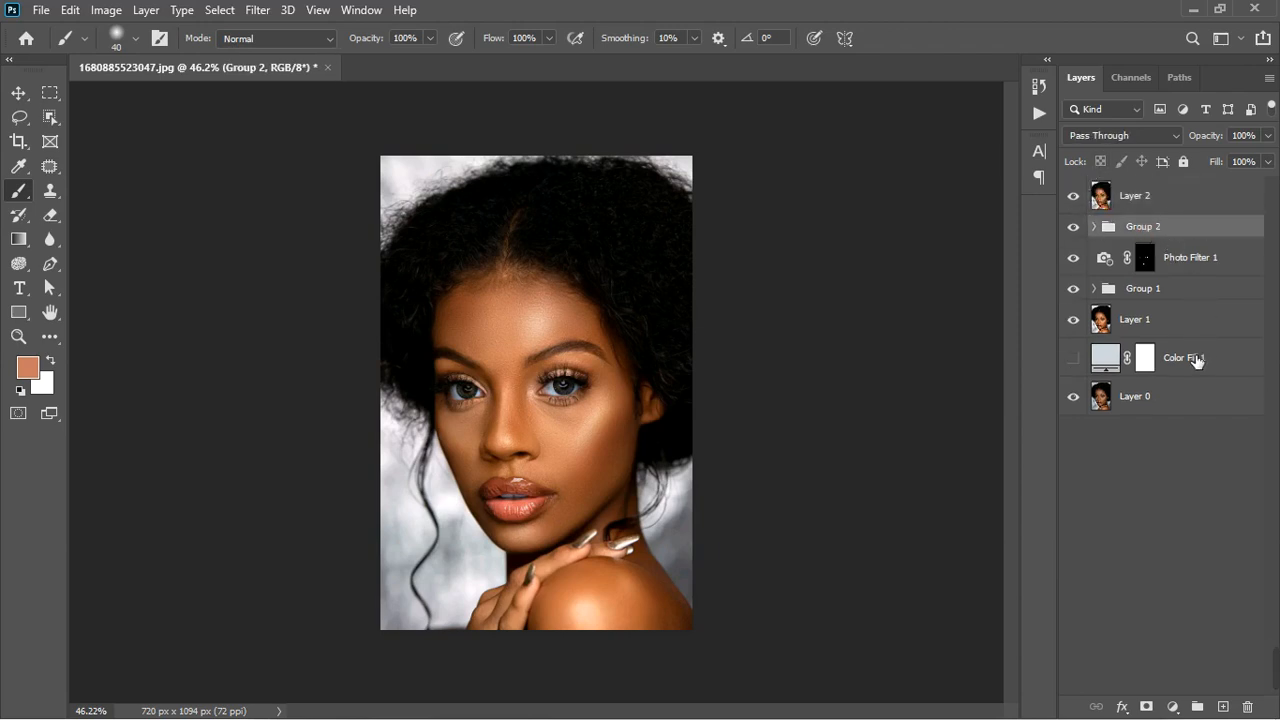
{"action": "left_click", "coordinate": [1196, 360], "text": "shift"}
{"action": "left_click", "coordinate": [1199, 707]}
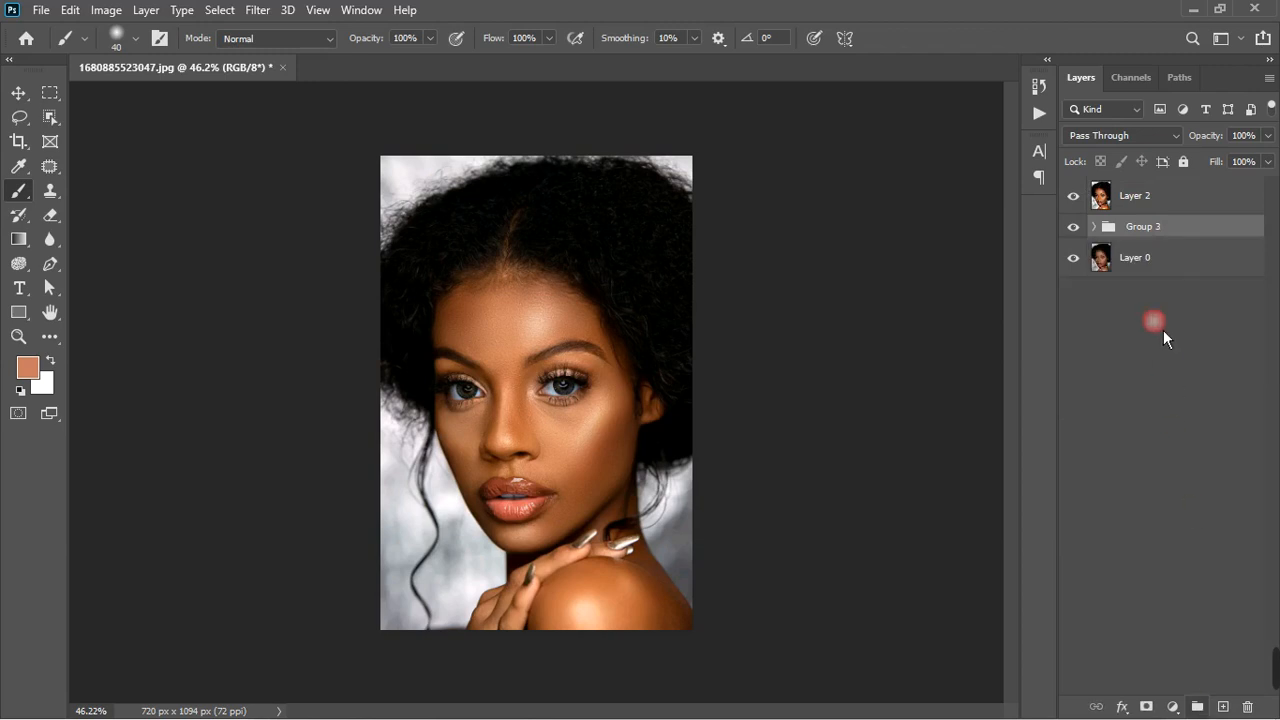
{"action": "left_click", "coordinate": [1073, 226]}
{"action": "left_click", "coordinate": [1190, 197]}
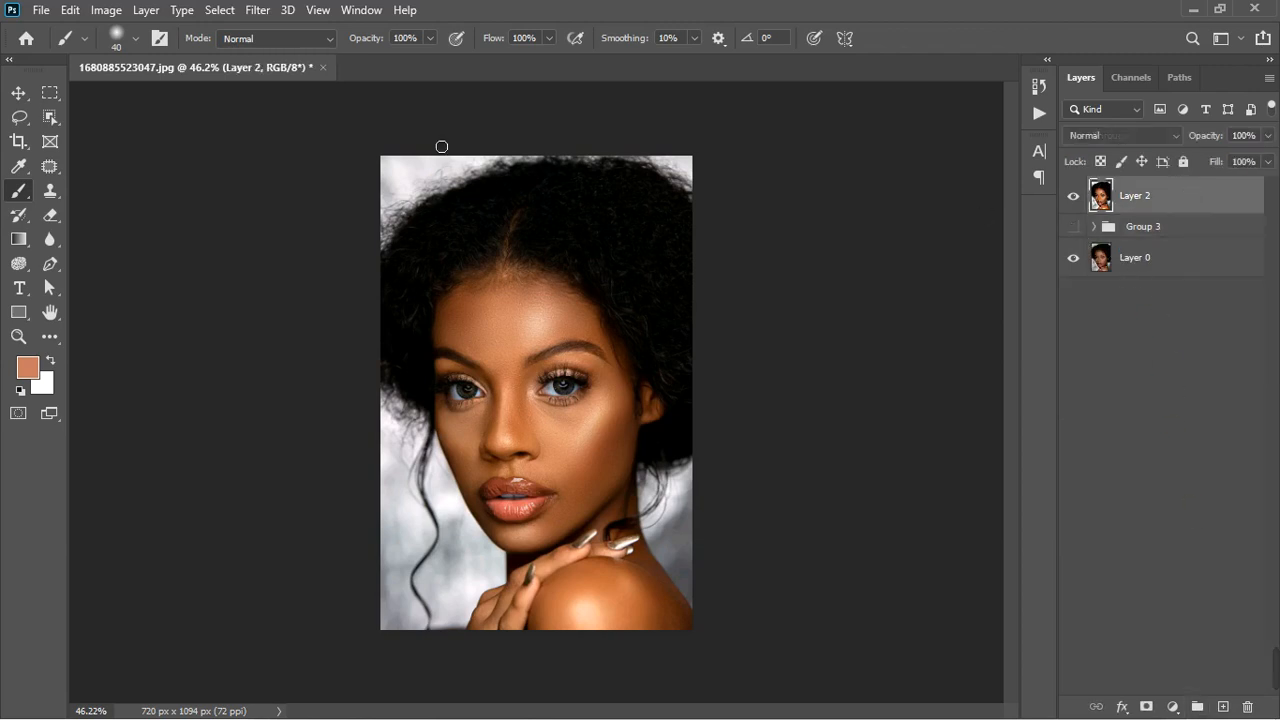
{"action": "left_click", "coordinate": [262, 12]}
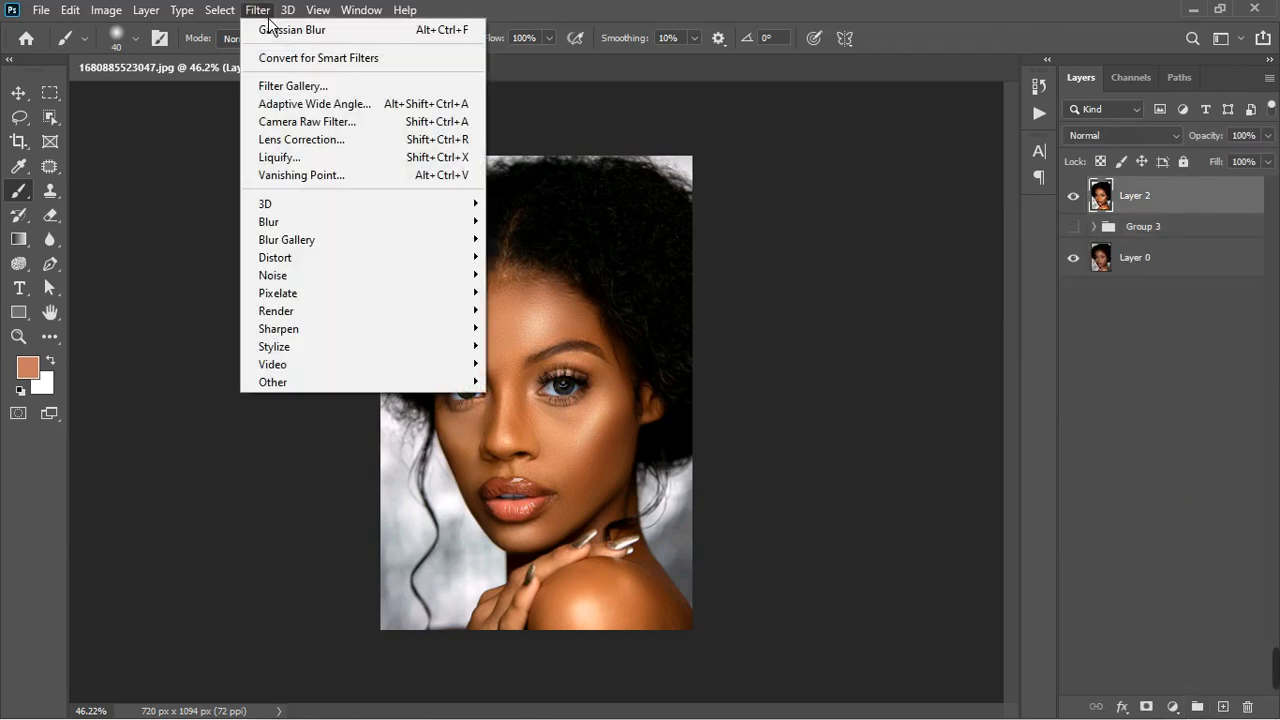
{"action": "left_click", "coordinate": [408, 12]}
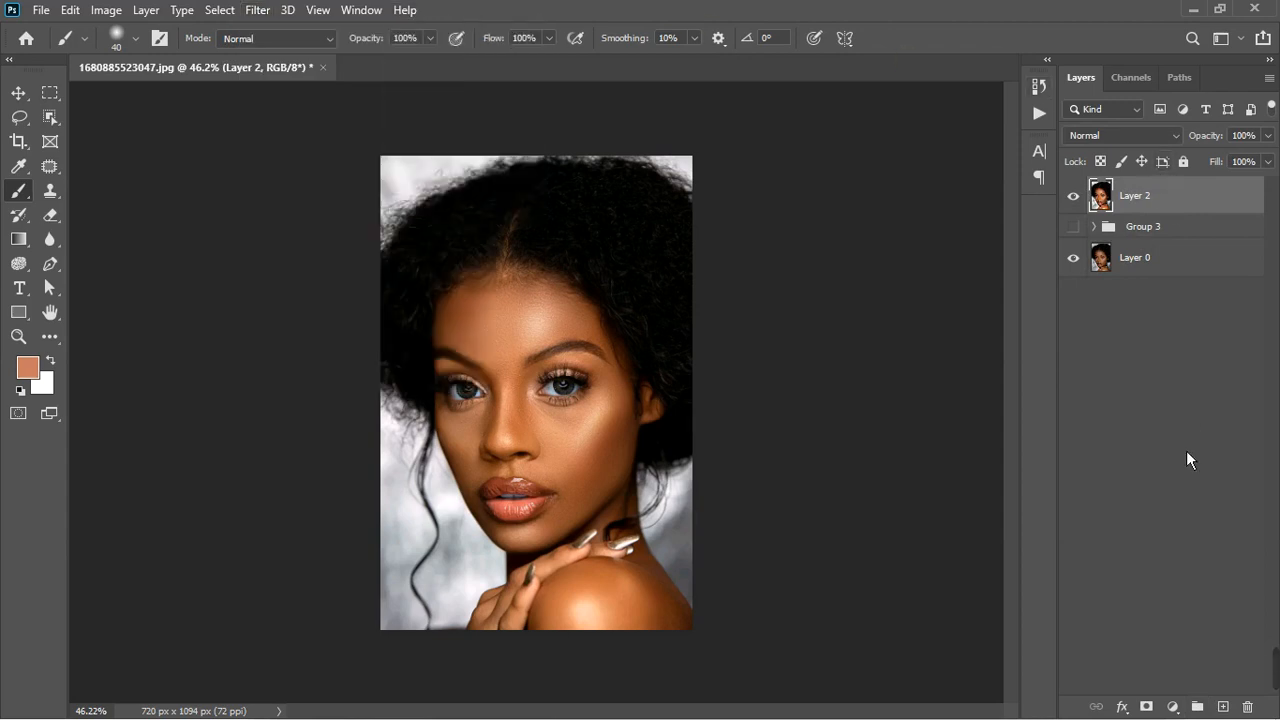
{"action": "left_click", "coordinate": [1174, 707]}
{"action": "left_click", "coordinate": [1207, 468]}
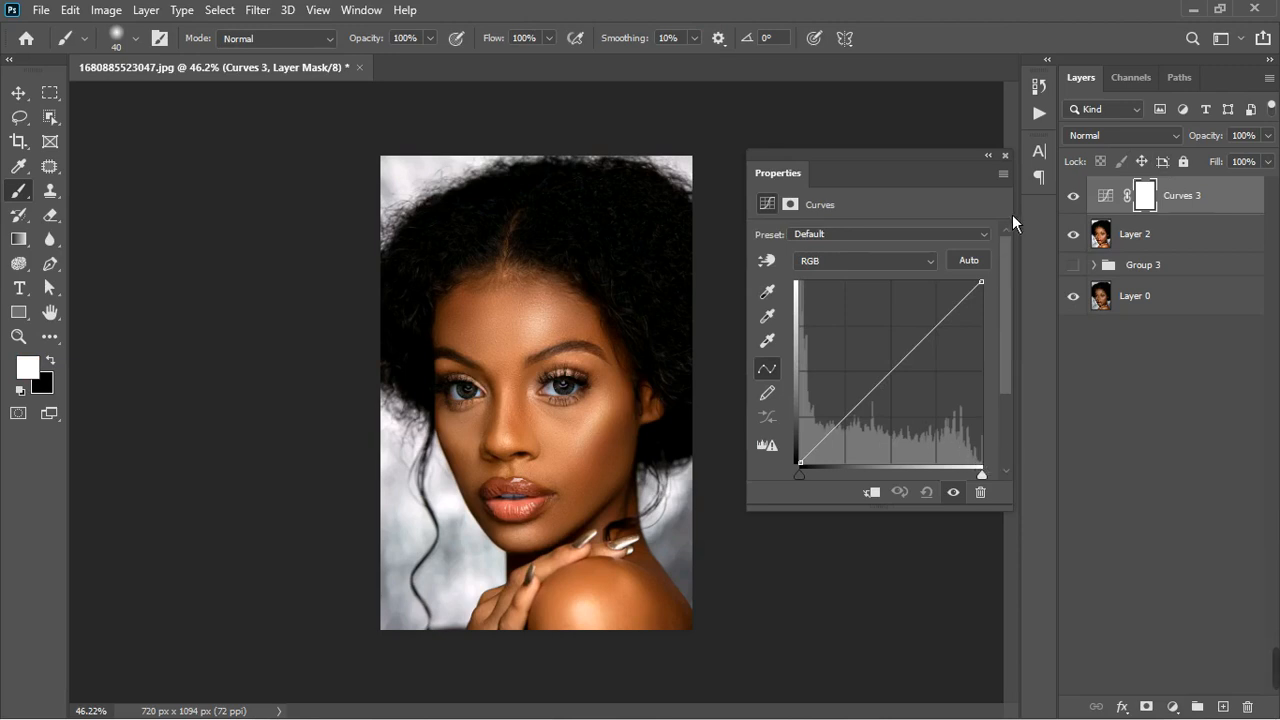
{"action": "left_click", "coordinate": [1243, 208]}
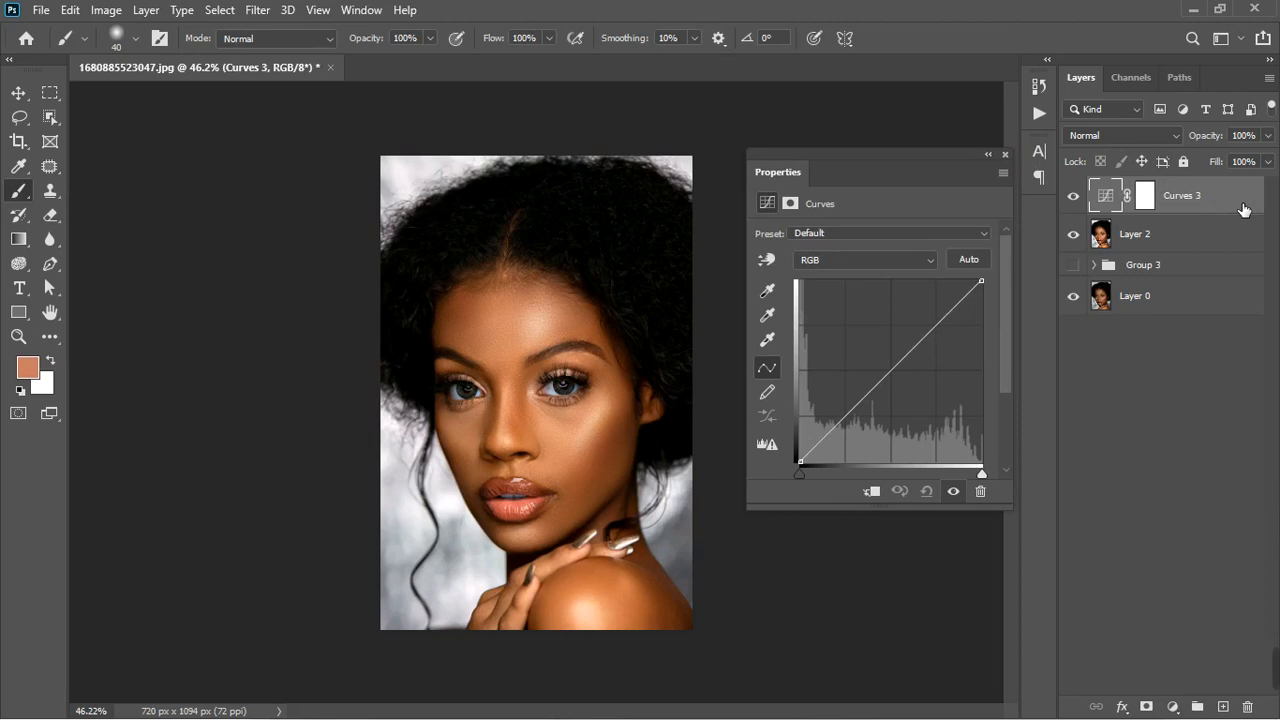
{"action": "key", "text": "Delete"}
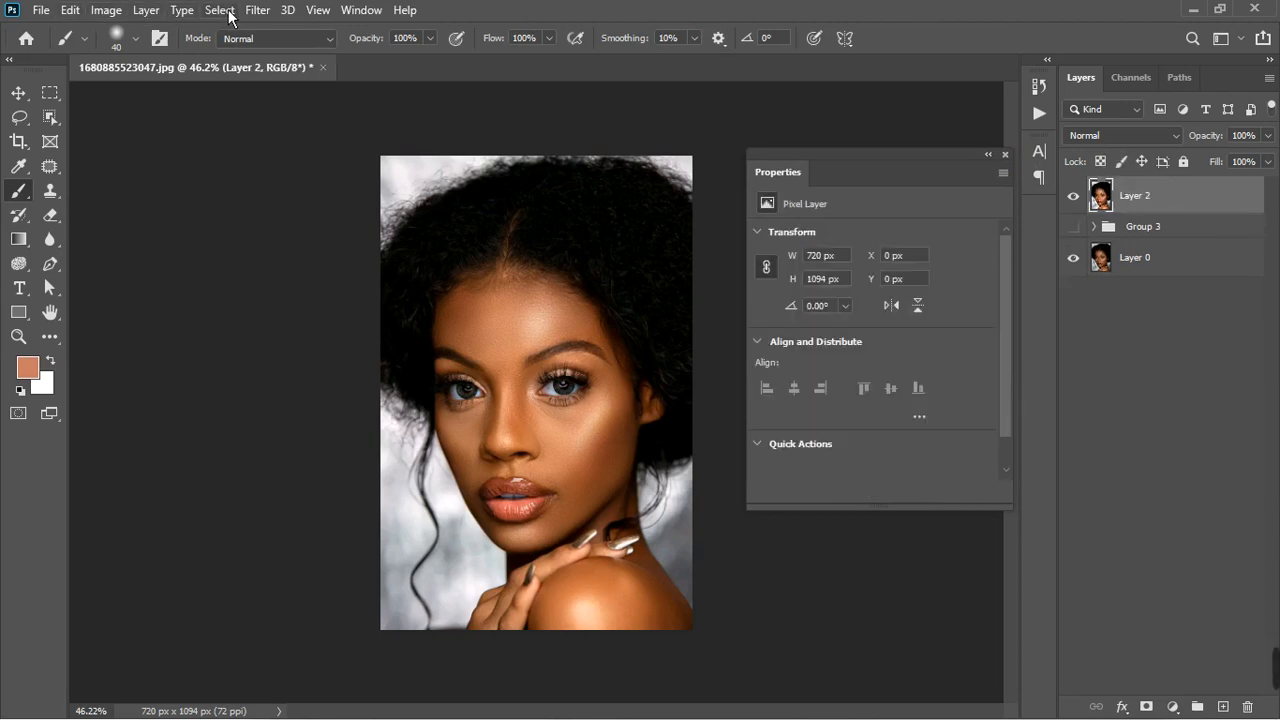
- Open the Camera Raw Filter on Layer 2 and set Highlights to +29 and Whites to +16
{"action": "left_click", "coordinate": [257, 10]}
{"action": "left_click", "coordinate": [342, 122]}
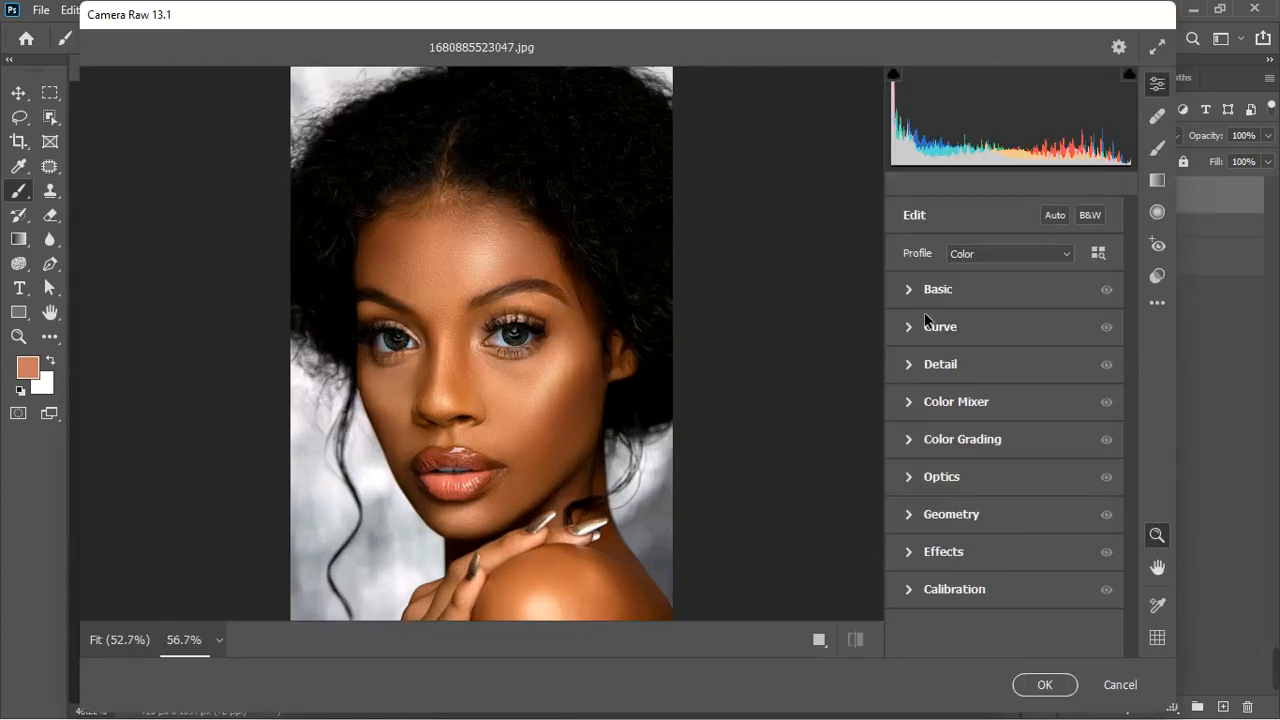
{"action": "left_click", "coordinate": [914, 290]}
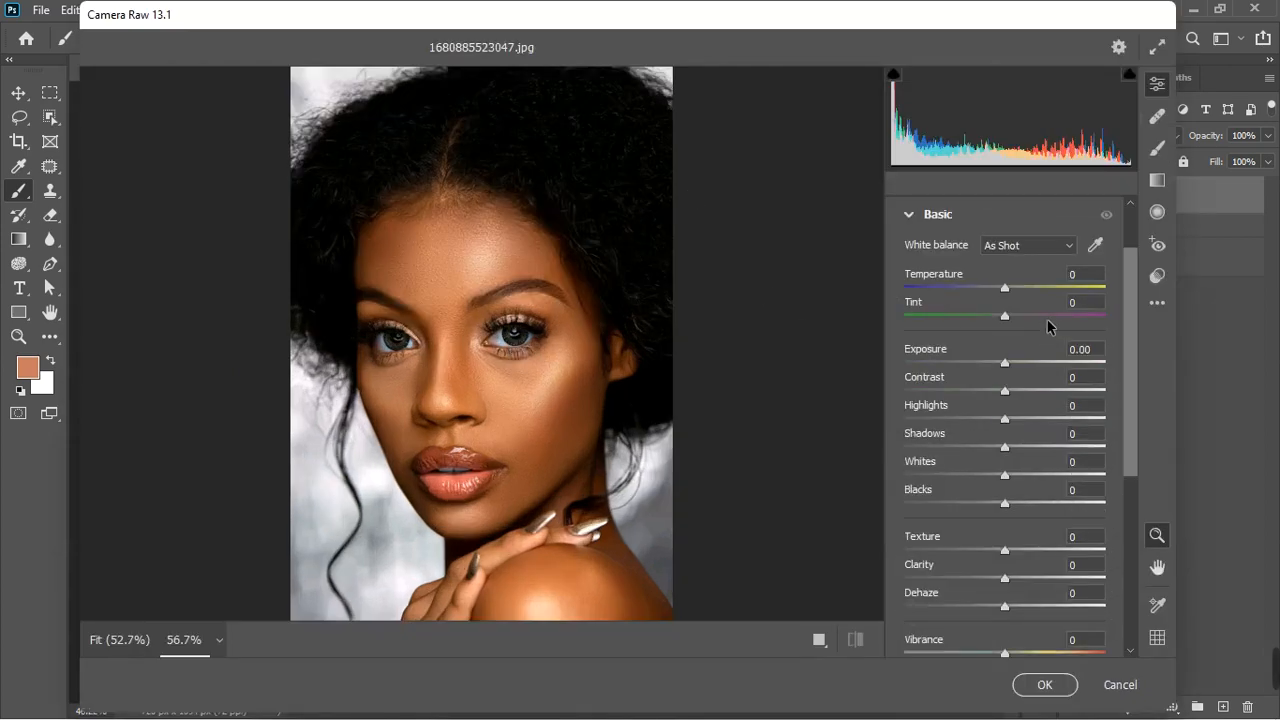
{"action": "left_click_drag", "start_coordinate": [1004, 420], "coordinate": [1033, 420]}
{"action": "mouse_move", "coordinate": [1006, 482]}
{"action": "left_mouse_down"}
{"action": "mouse_move", "coordinate": [1039, 478]}
{"action": "mouse_move", "coordinate": [1020, 472]}
{"action": "left_mouse_up"}
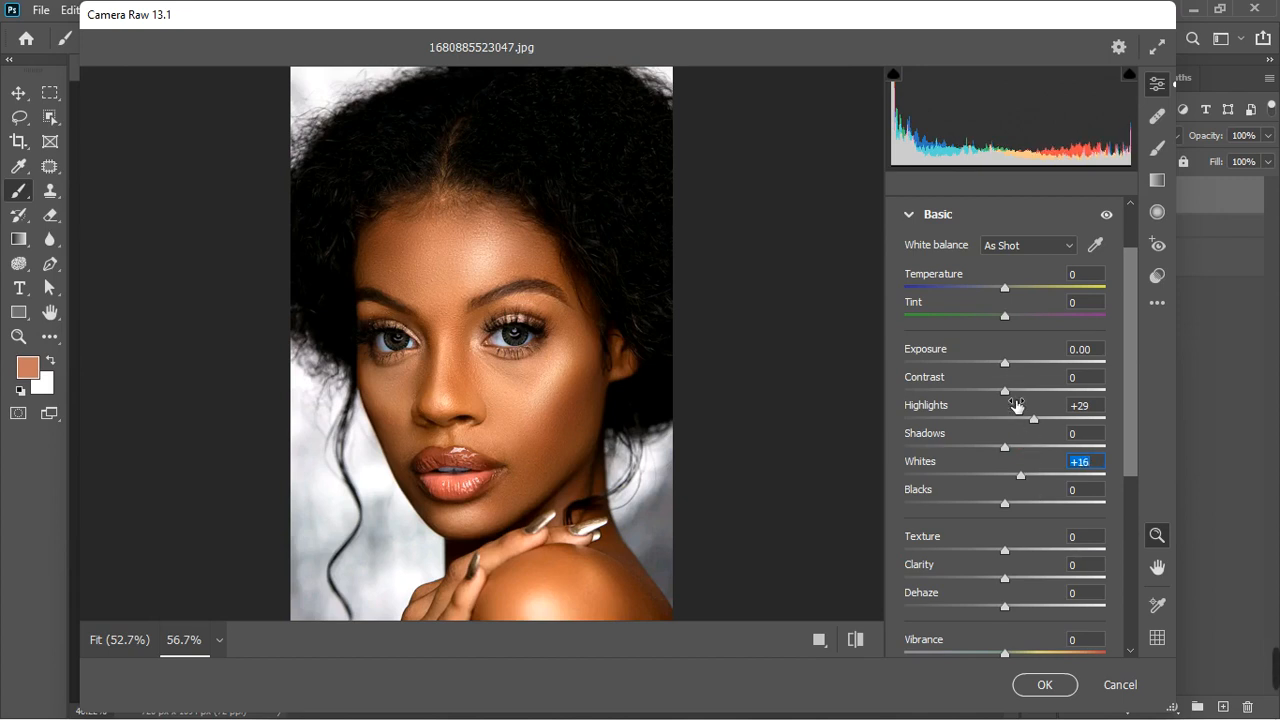
- Set Texture to +16 and Blacks to +18 in the Basic adjustments
{"action": "scroll", "coordinate": [996, 578], "scroll_direction": "down", "scroll_amount": 2}
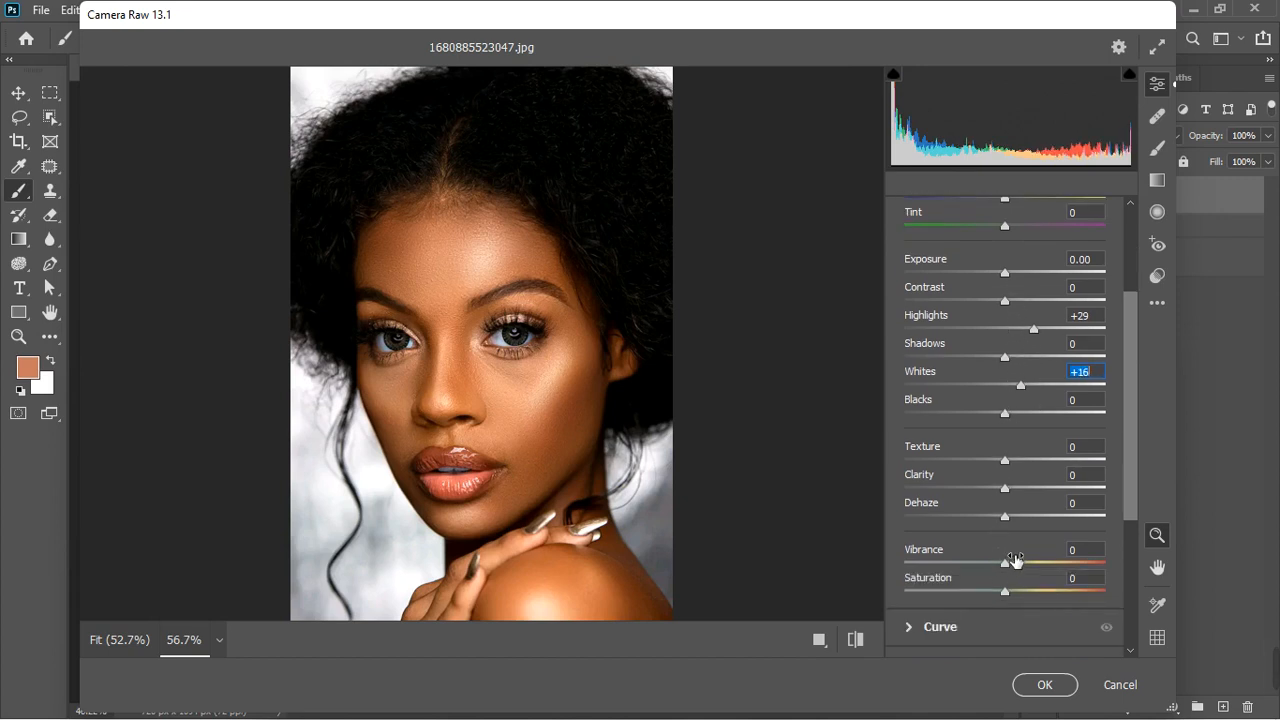
{"action": "left_click", "coordinate": [1022, 460]}
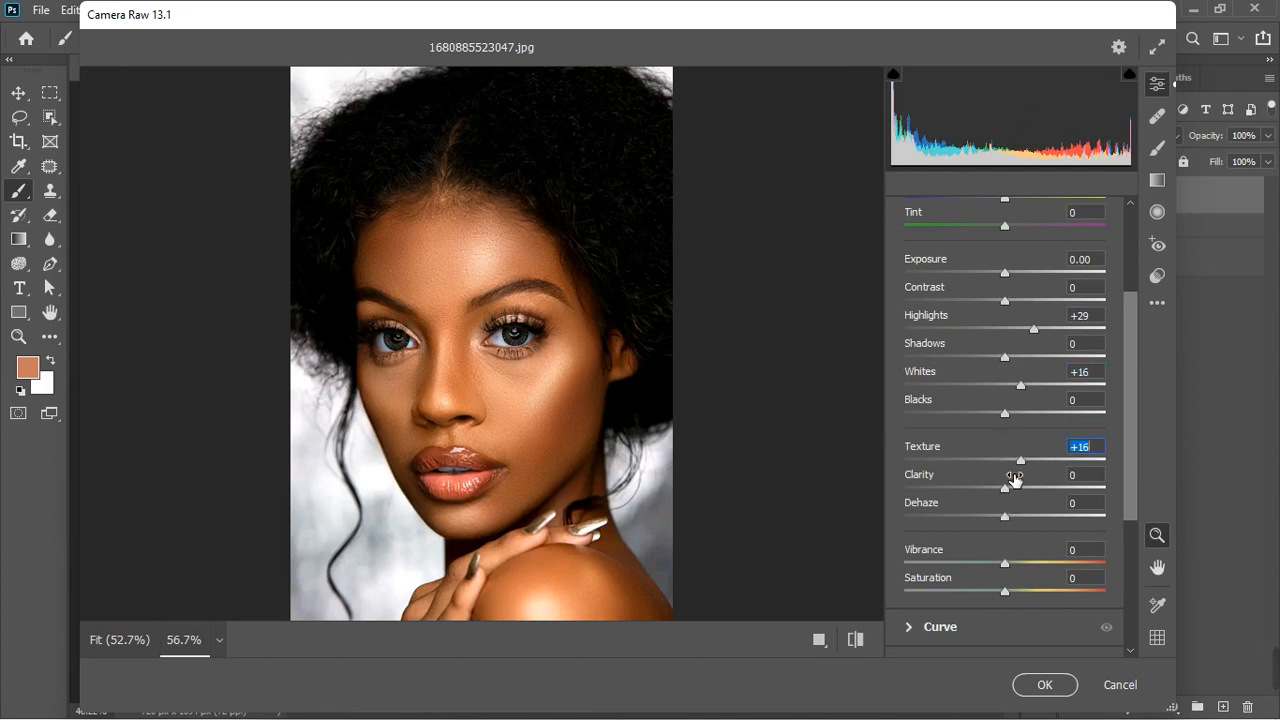
{"action": "left_click", "coordinate": [1021, 413]}
{"action": "left_click_drag", "start_coordinate": [1025, 412], "coordinate": [1032, 412]}
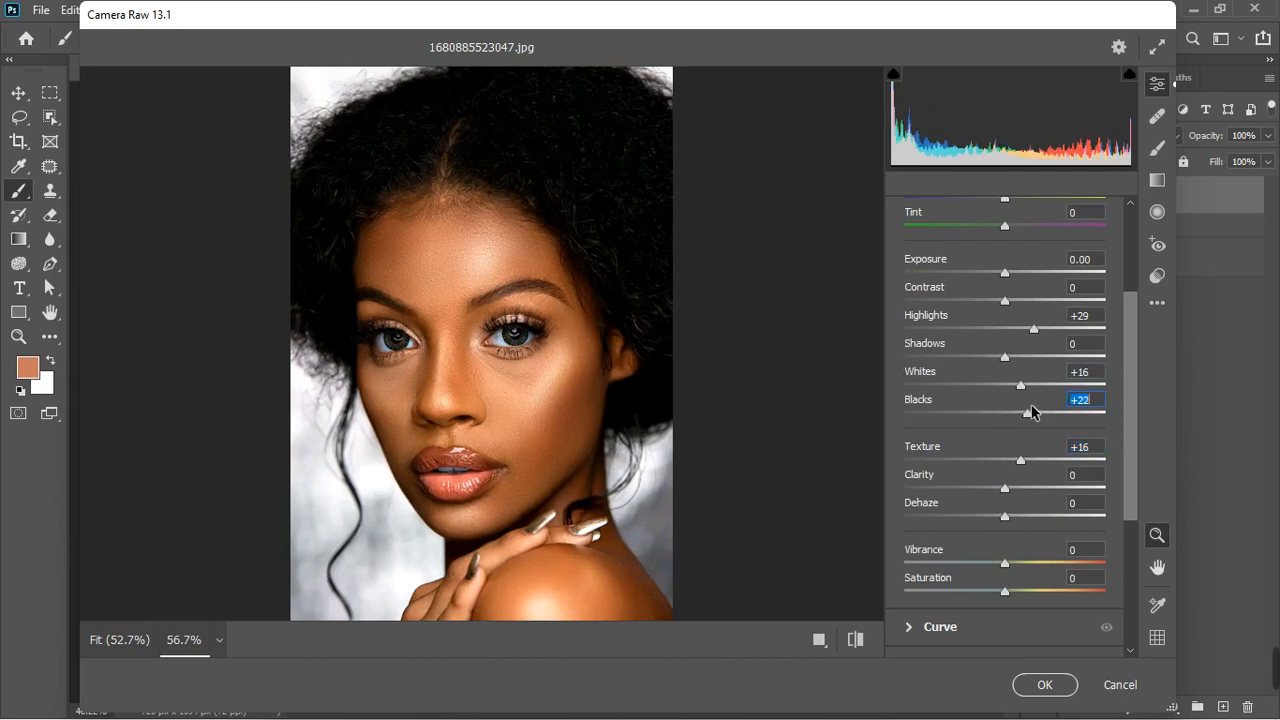
{"action": "scroll", "coordinate": [957, 240], "scroll_direction": "up", "scroll_amount": 3}
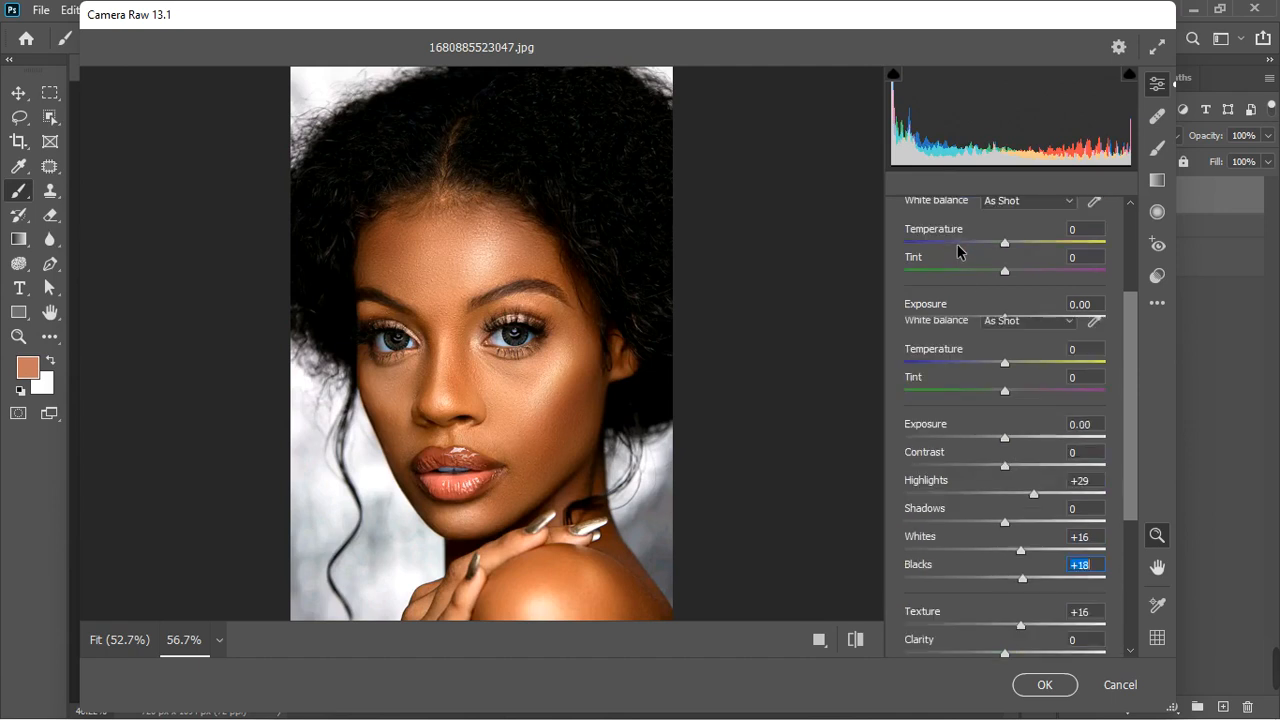
{"action": "left_click", "coordinate": [910, 292]}
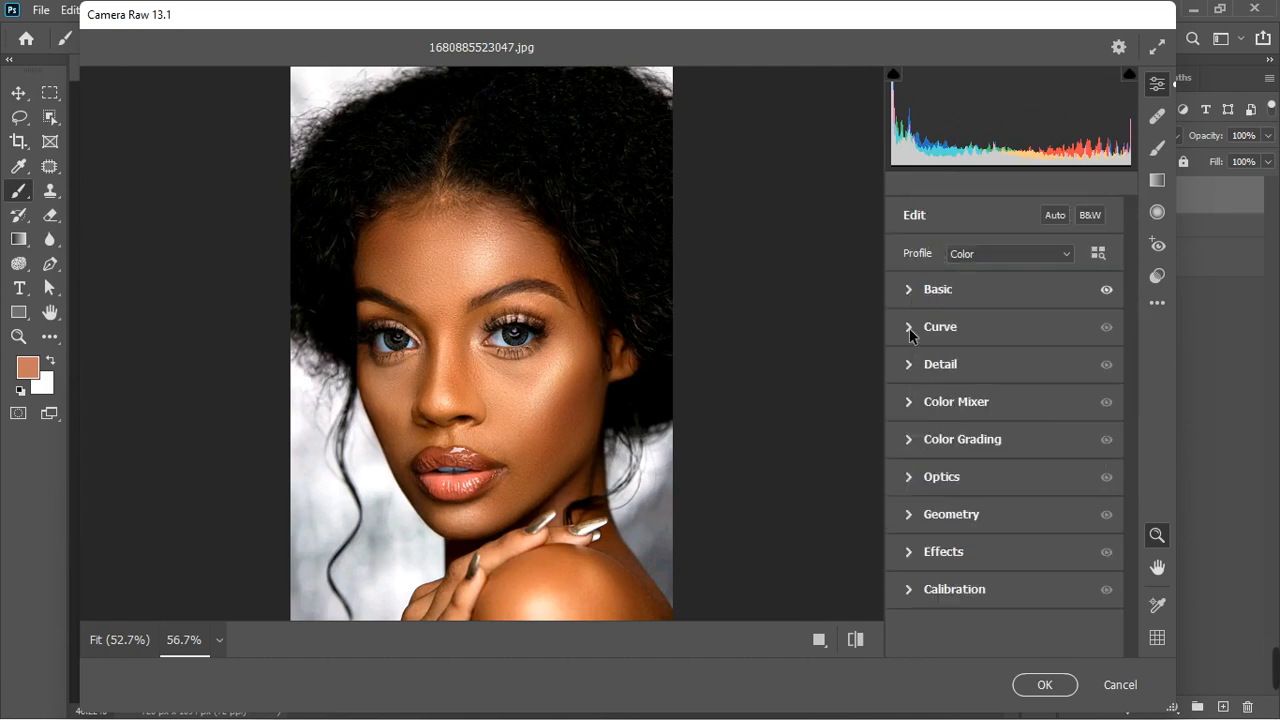
- Set the Color Mixer saturation of Oranges to +12 and Yellows to -21
{"action": "left_click", "coordinate": [909, 402]}
{"action": "scroll", "coordinate": [943, 441], "scroll_direction": "down", "scroll_amount": 2}
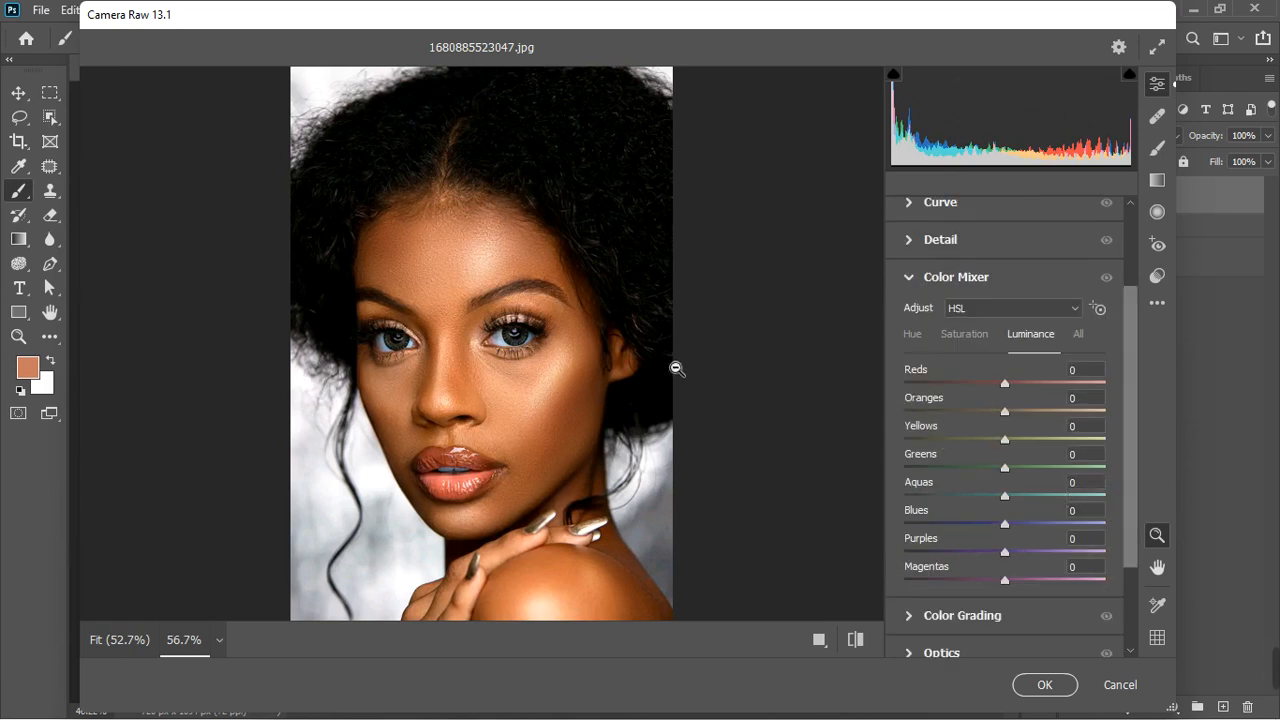
{"action": "left_click", "coordinate": [962, 336]}
{"action": "left_click_drag", "start_coordinate": [1004, 441], "coordinate": [1017, 412]}
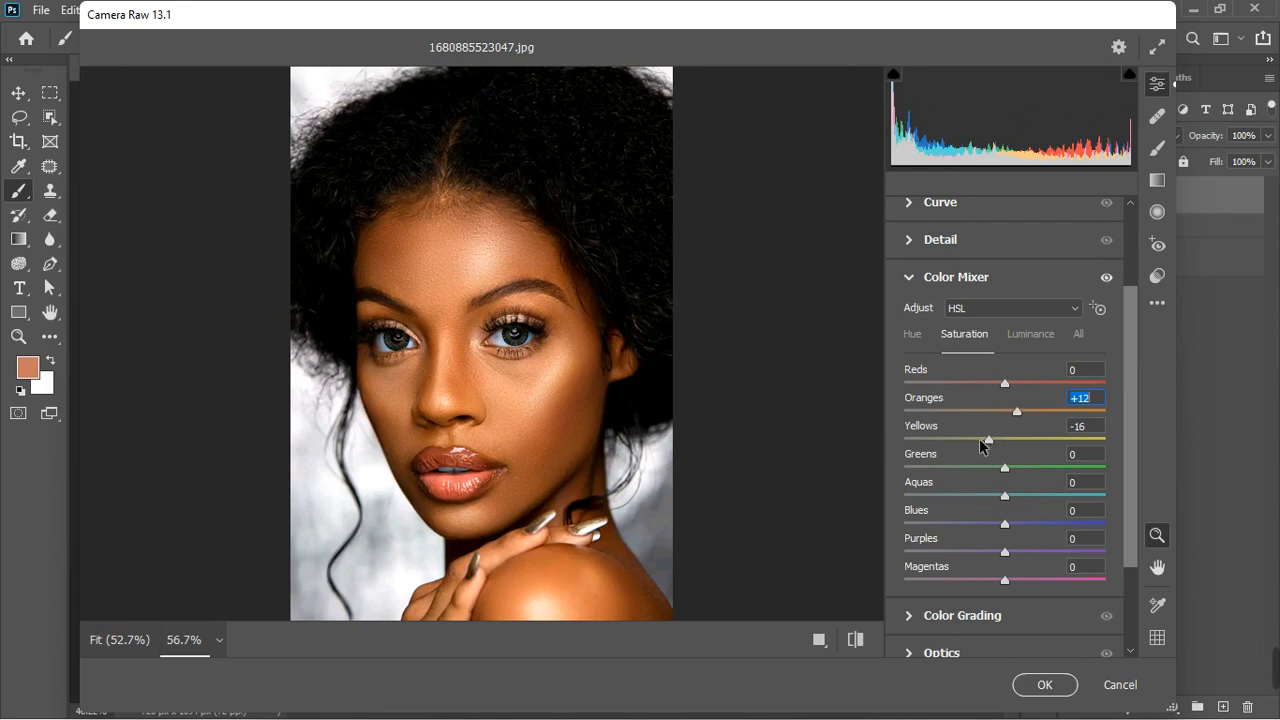
{"action": "mouse_move", "coordinate": [990, 443]}
{"action": "left_mouse_down"}
{"action": "mouse_move", "coordinate": [1037, 443]}
{"action": "mouse_move", "coordinate": [958, 461]}
{"action": "mouse_move", "coordinate": [973, 459]}
{"action": "left_mouse_up"}
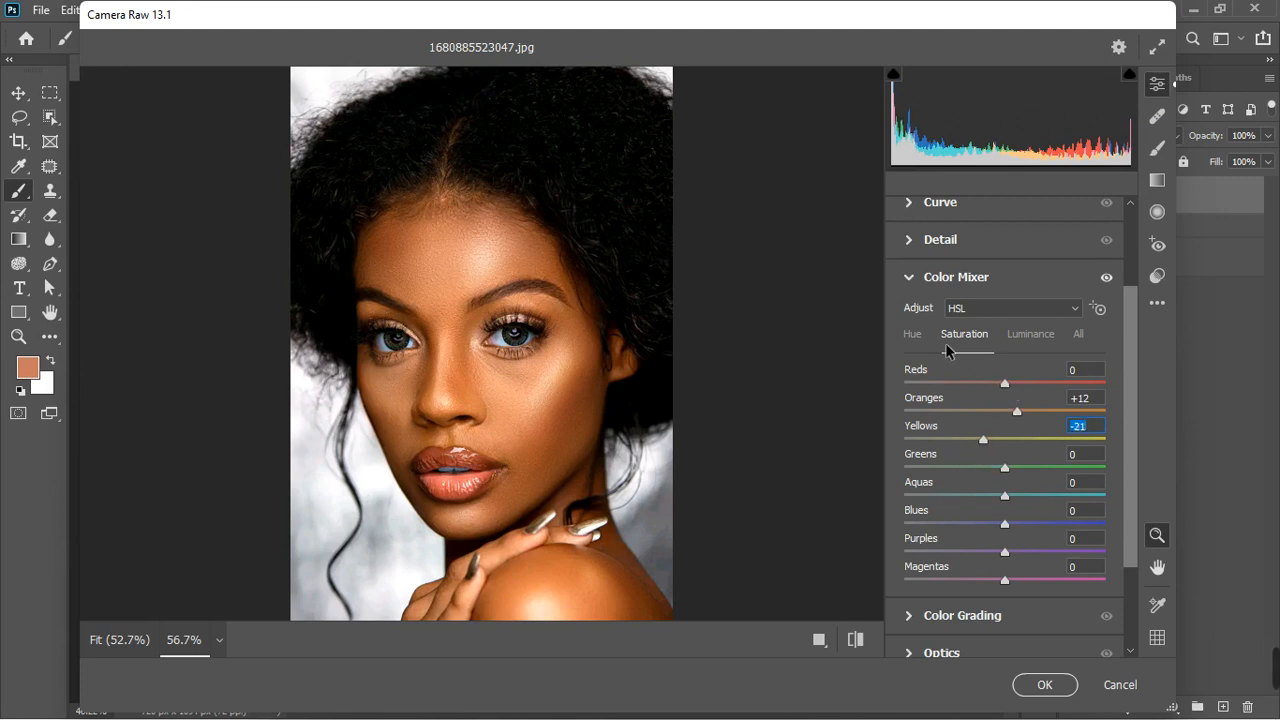
- Set the Reds hue to -20, and the saturation of Reds to +59, Oranges to +17 and Blues to +50
{"action": "left_click", "coordinate": [912, 338]}
{"action": "left_click_drag", "start_coordinate": [1004, 388], "coordinate": [985, 389]}
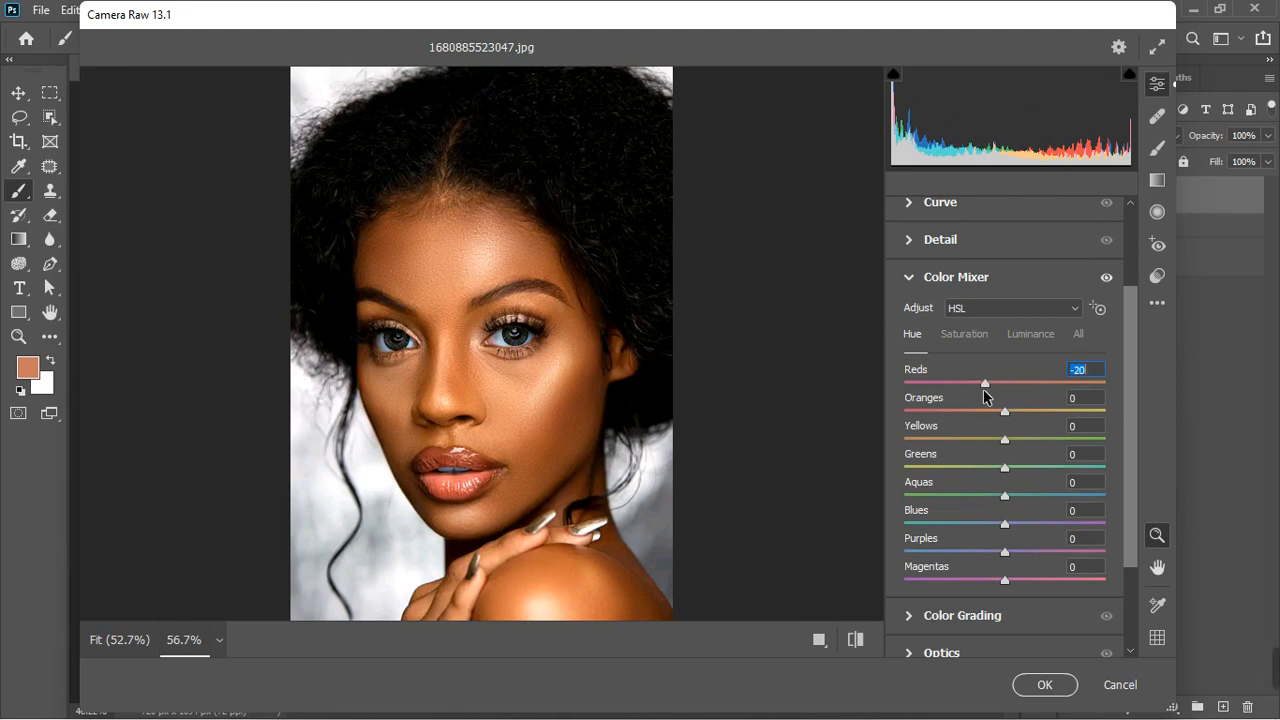
{"action": "left_click", "coordinate": [960, 334]}
{"action": "left_click_drag", "start_coordinate": [1005, 384], "coordinate": [1060, 378]}
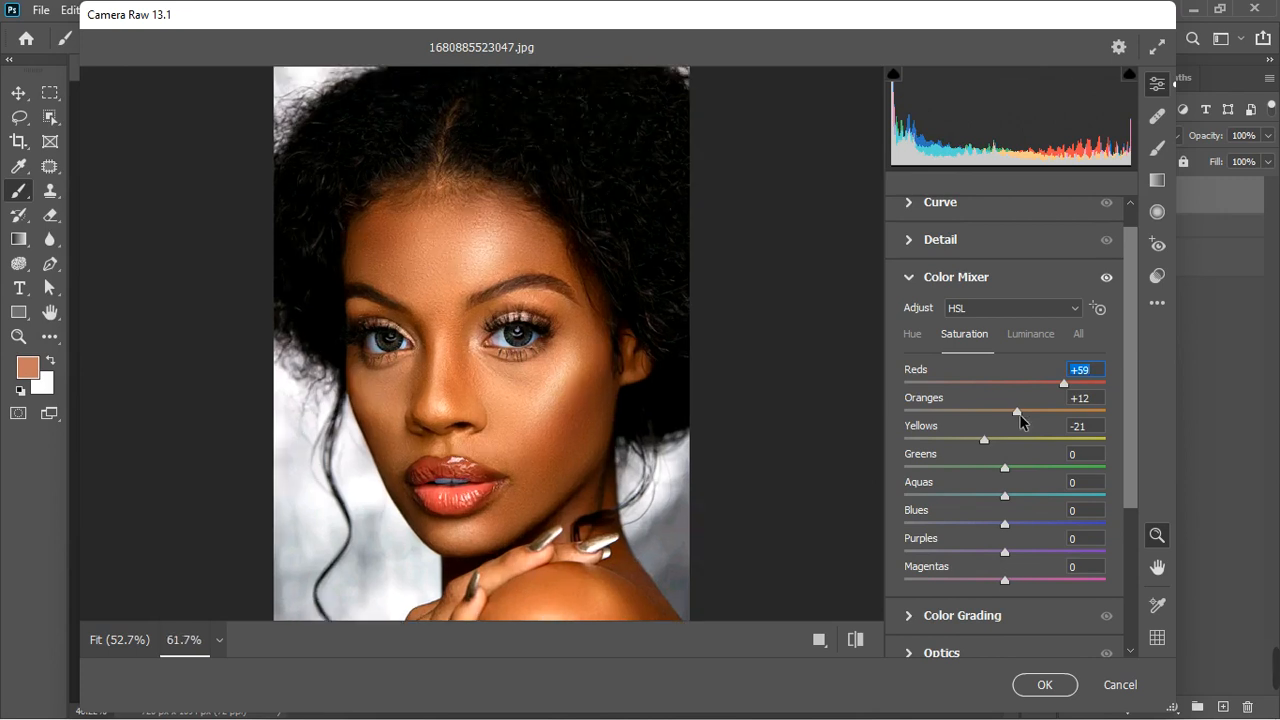
{"action": "left_click_drag", "start_coordinate": [1018, 412], "coordinate": [1024, 414]}
{"action": "left_click", "coordinate": [1055, 512]}
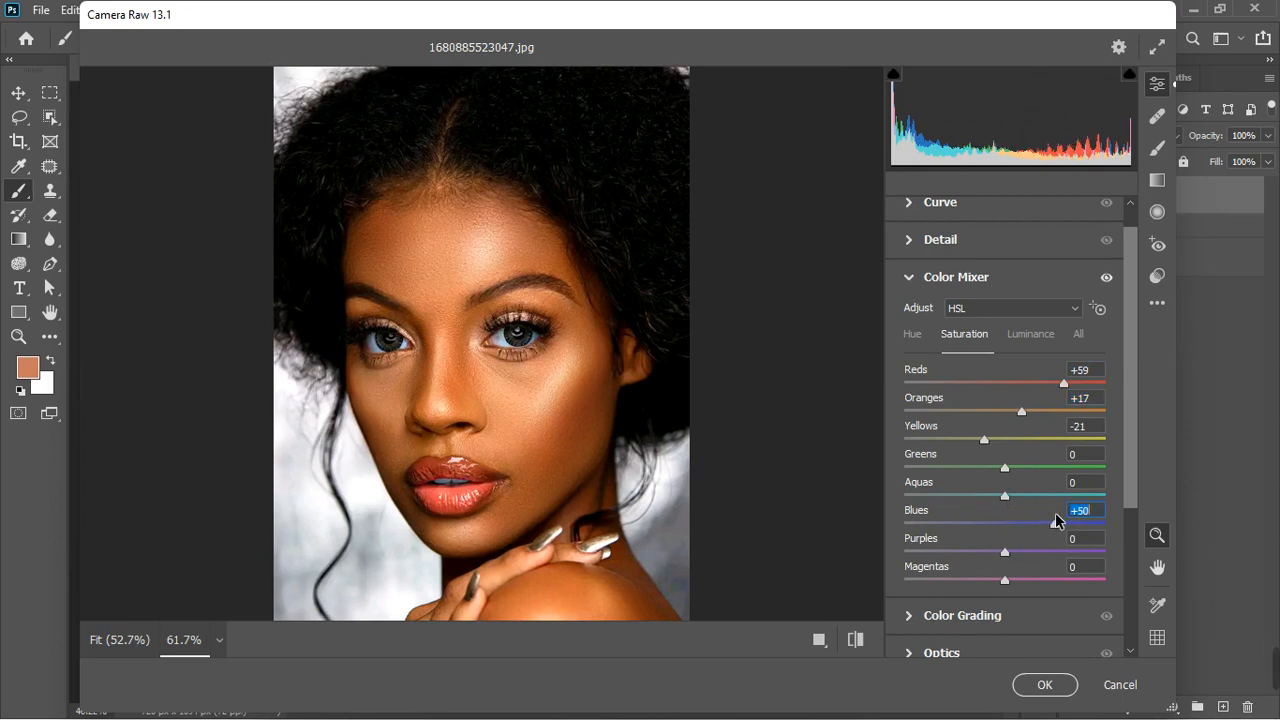
- Set the Color Mixer luminance of Oranges to +8
{"action": "left_click", "coordinate": [1030, 337]}
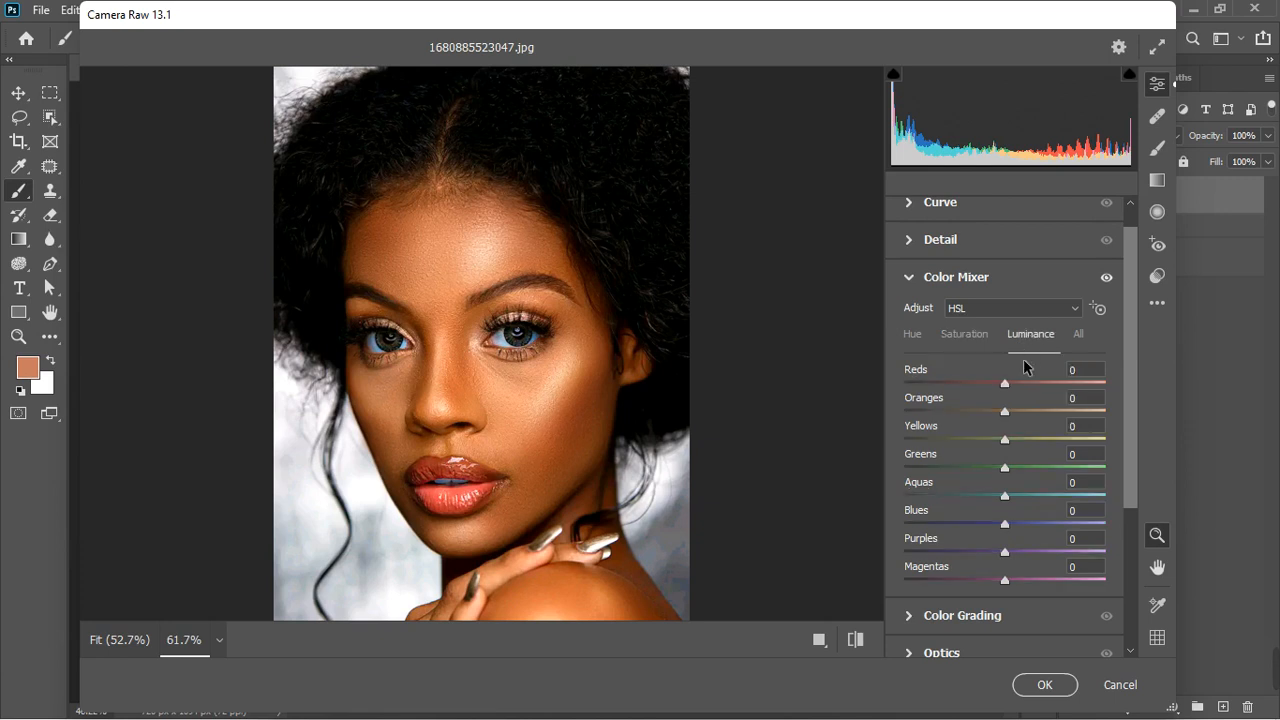
{"action": "left_click_drag", "start_coordinate": [1006, 417], "coordinate": [1015, 416]}
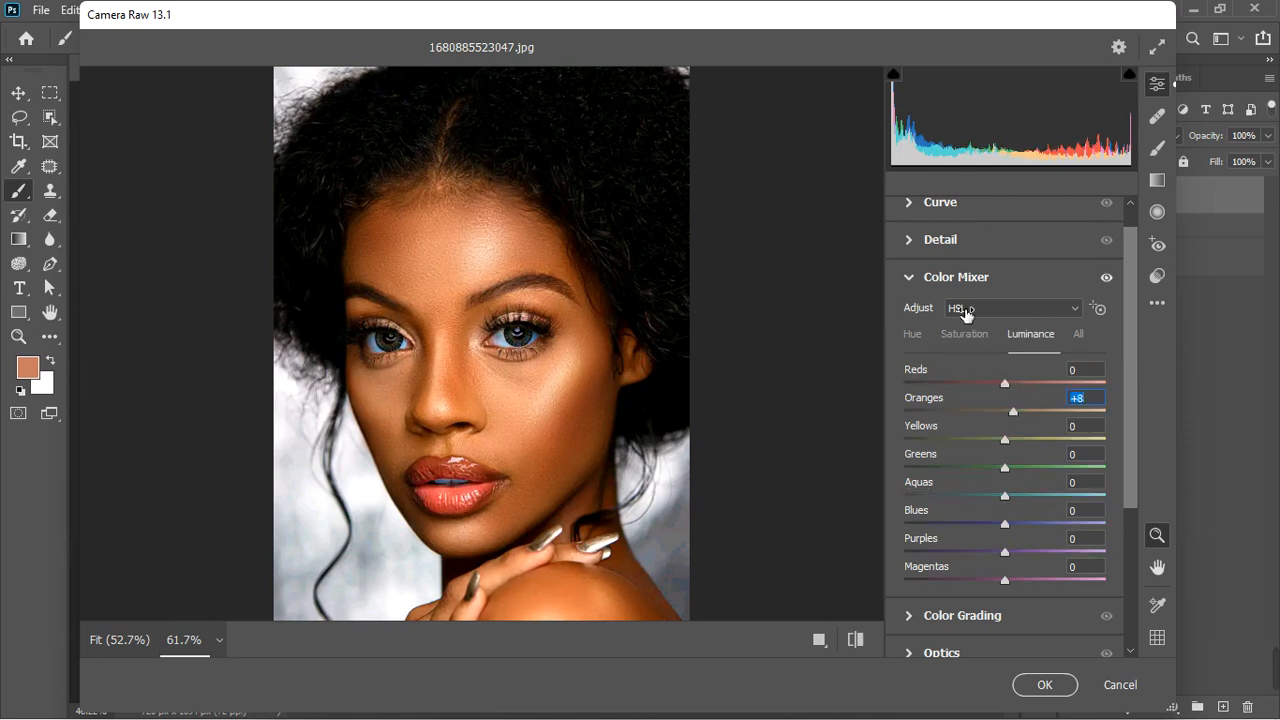
{"action": "left_click", "coordinate": [909, 277]}
- Set the Green Primary hue to -15 in the Camera Raw calibration
{"action": "scroll", "coordinate": [613, 425], "scroll_direction": "down", "scroll_amount": 1}
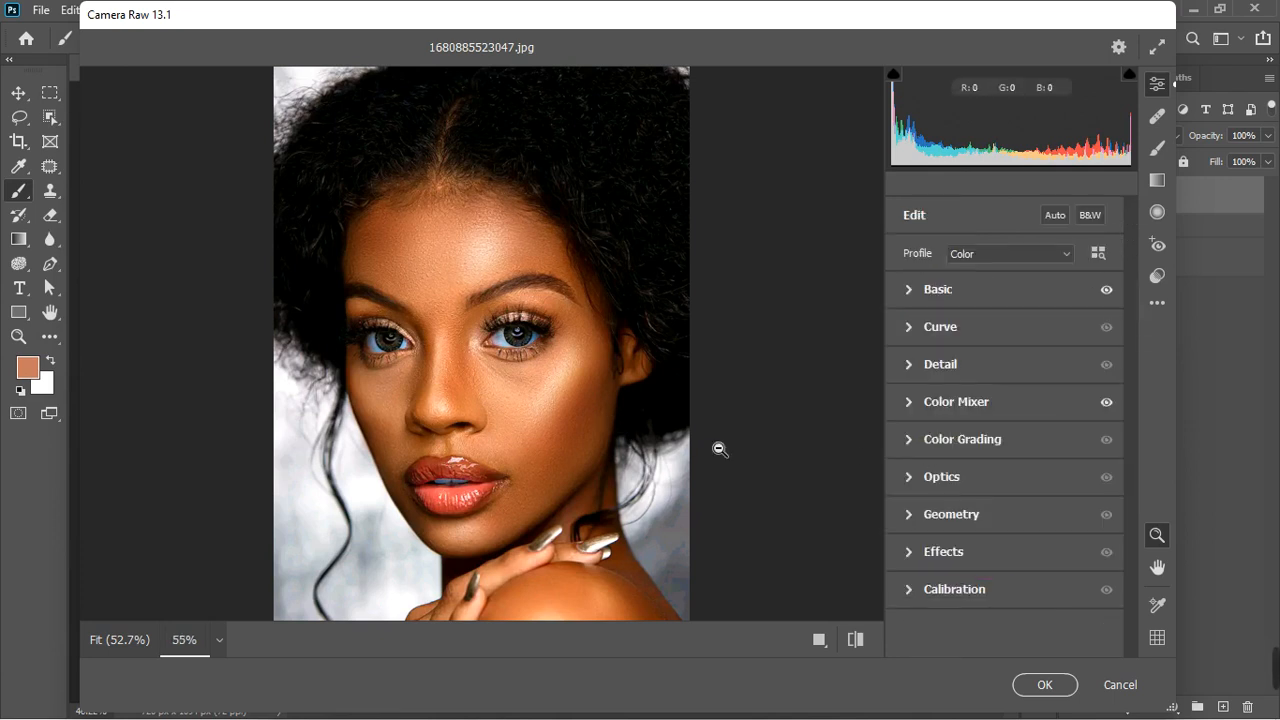
{"action": "left_click", "coordinate": [909, 589]}
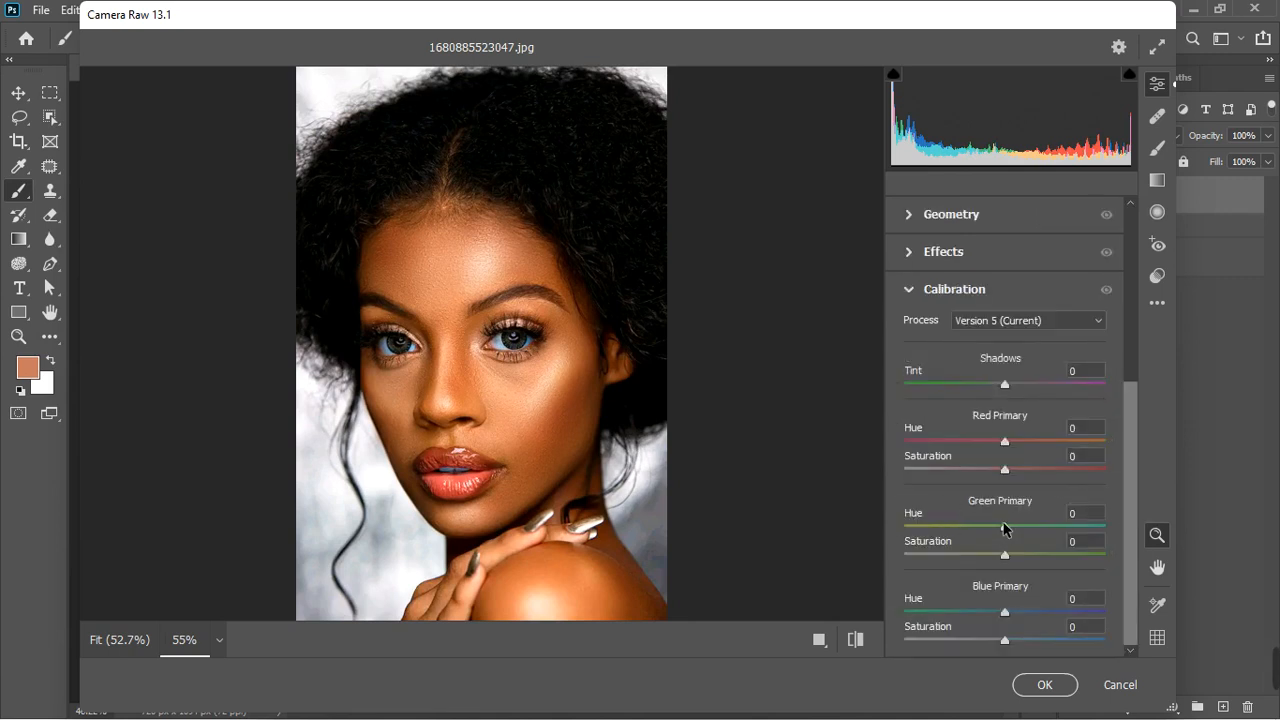
{"action": "mouse_move", "coordinate": [1006, 530]}
{"action": "left_mouse_down"}
{"action": "mouse_move", "coordinate": [968, 534]}
{"action": "mouse_move", "coordinate": [1028, 529]}
{"action": "mouse_move", "coordinate": [993, 540]}
{"action": "left_mouse_up"}
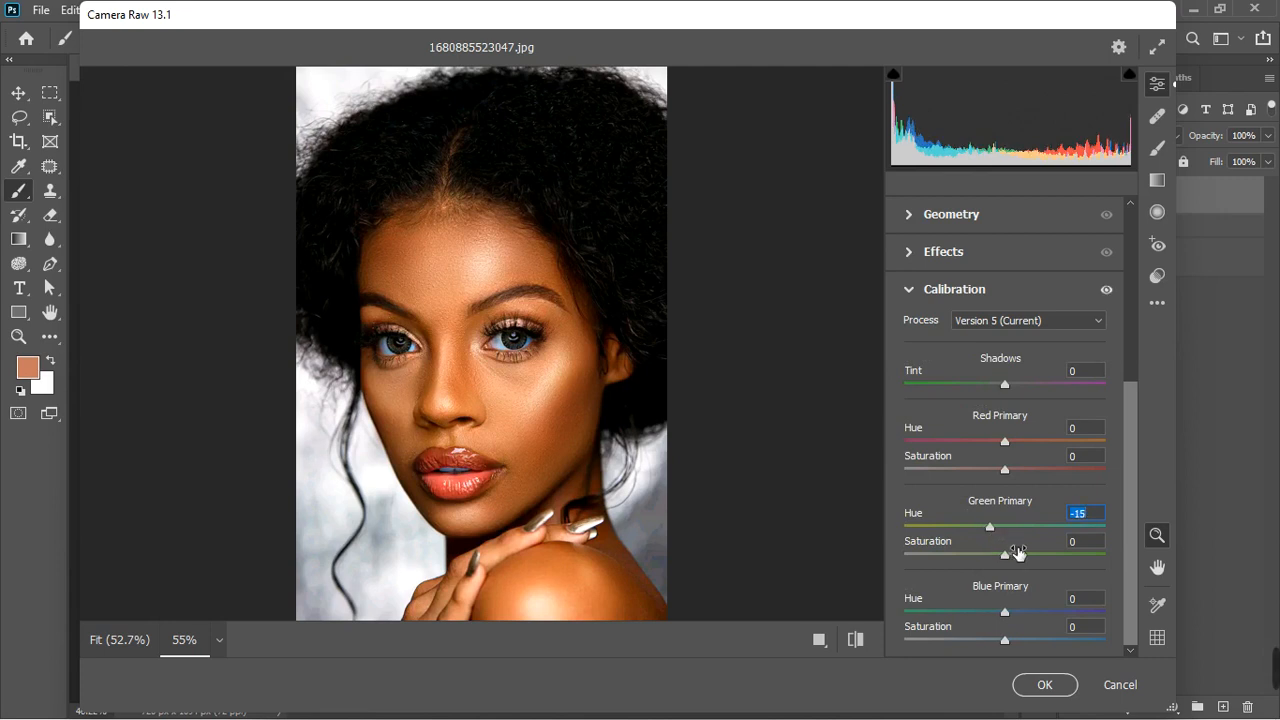
{"action": "left_click", "coordinate": [1005, 614]}
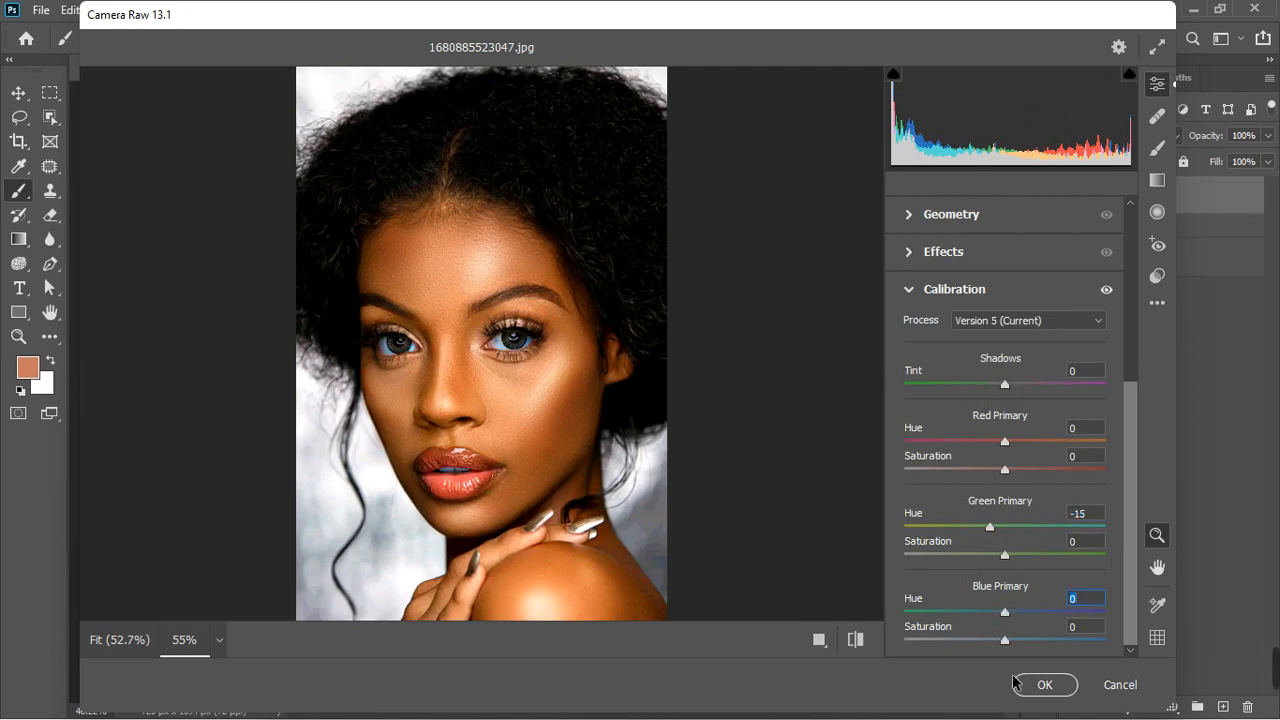
- Preview the portrait without the Calibration adjustments and apply the Camera Raw edits to Layer 2
{"action": "left_click", "coordinate": [1107, 290]}
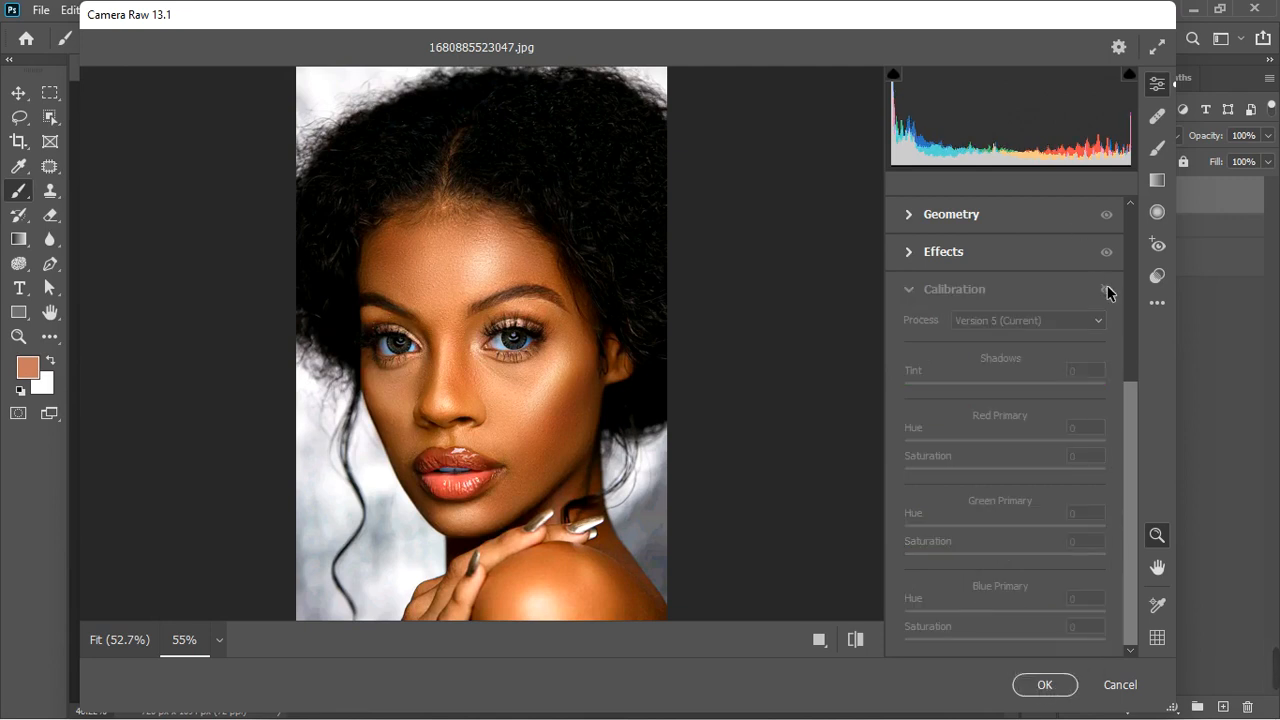
{"action": "left_click", "coordinate": [1050, 688]}
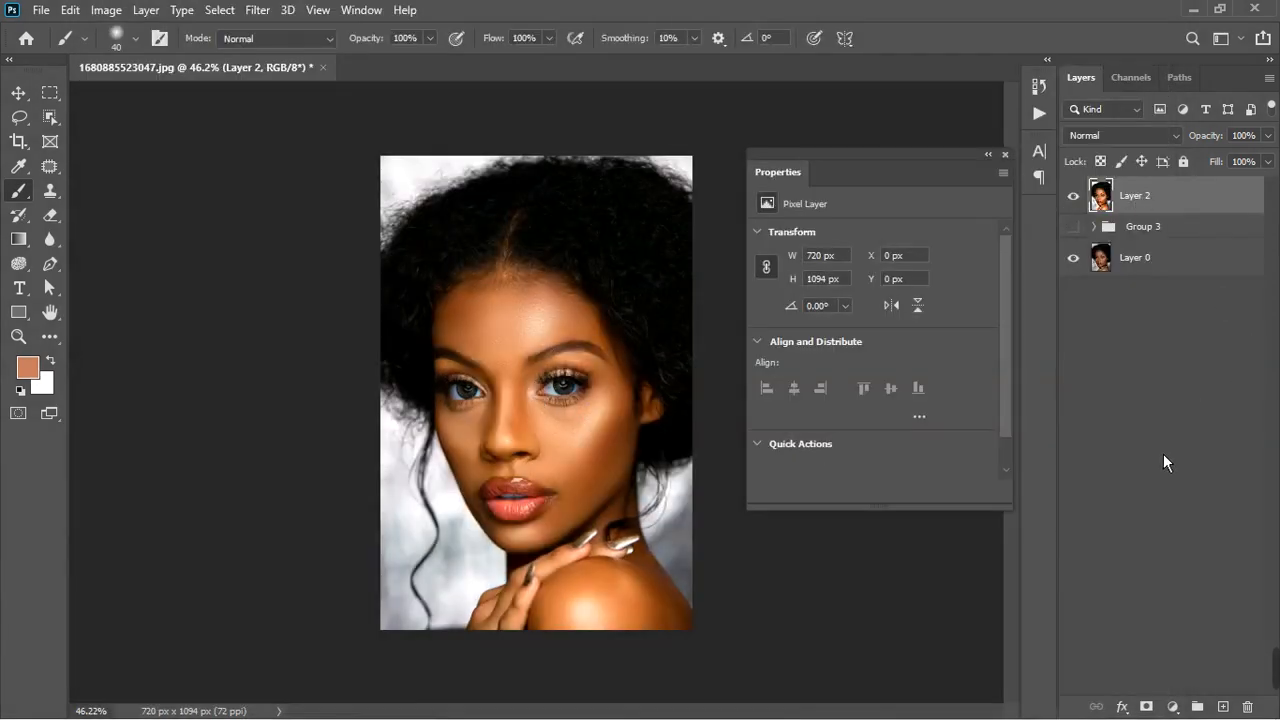
- Add a Color Lookup adjustment layer above Layer 2 using the MELANIN.CUBE 3D LUT
{"action": "left_click", "coordinate": [1173, 707]}
{"action": "left_click", "coordinate": [1185, 609]}
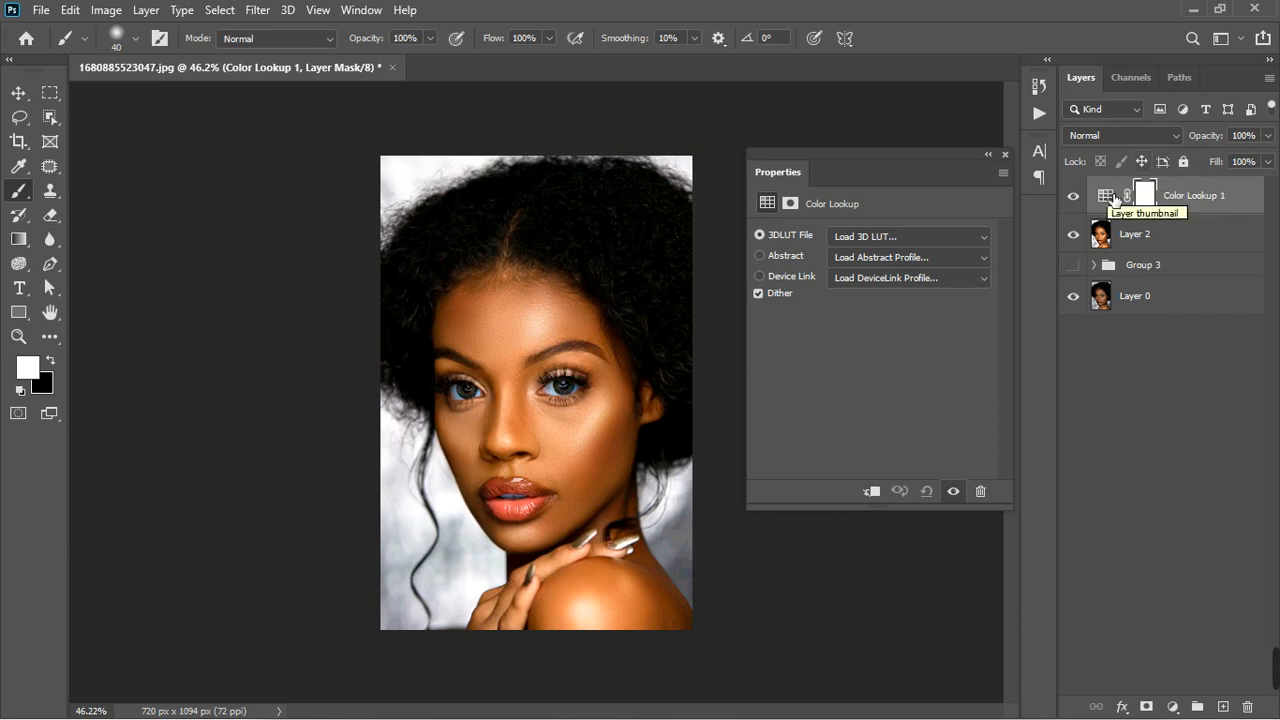
{"action": "left_click", "coordinate": [1113, 197]}
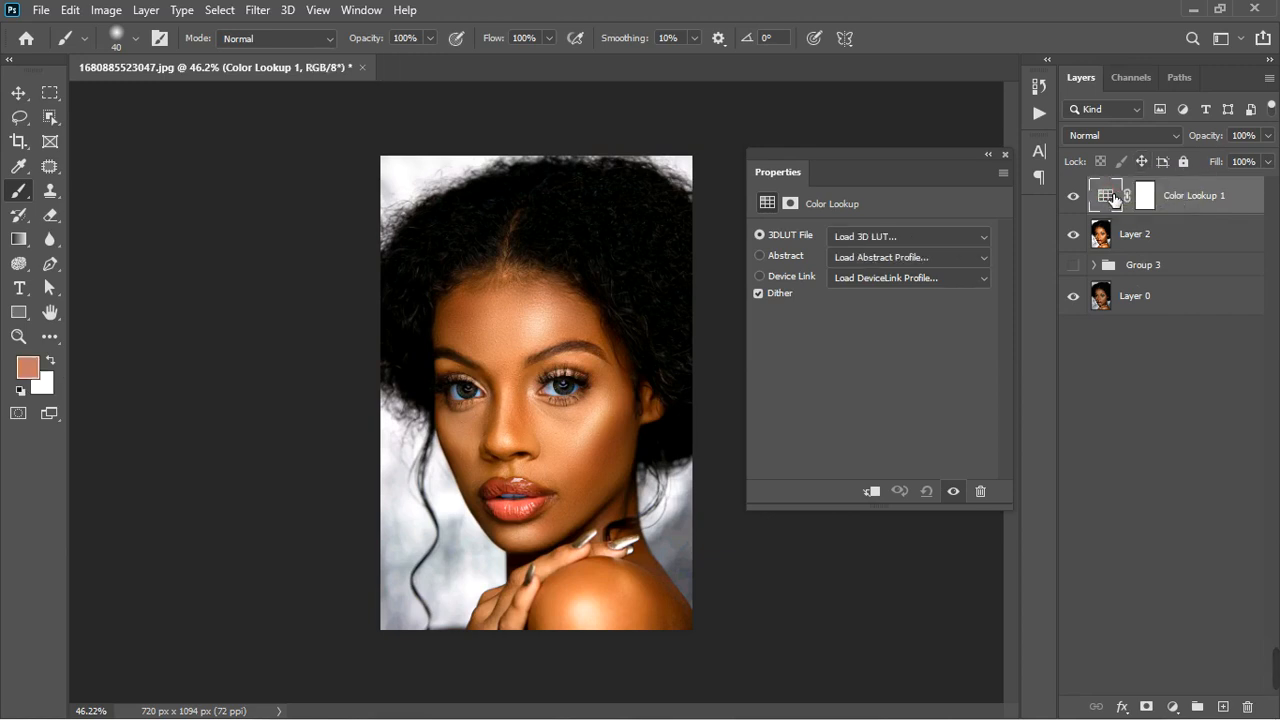
{"action": "left_click", "coordinate": [917, 243]}
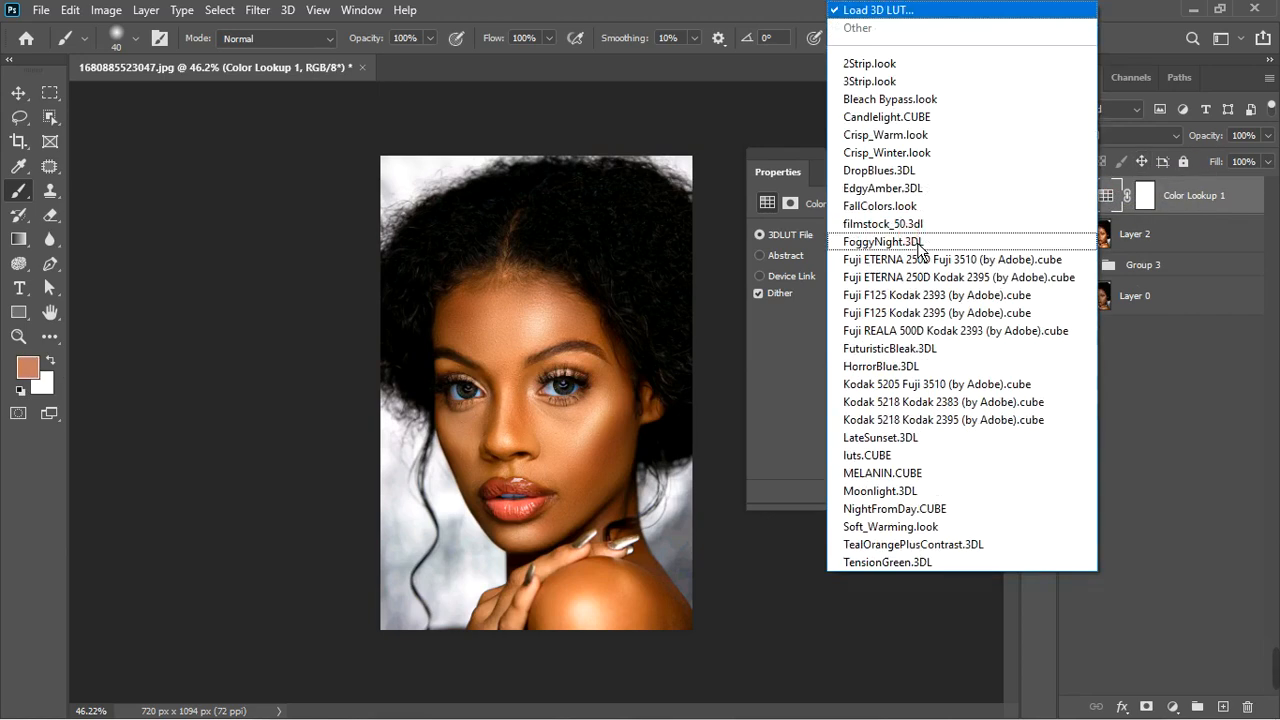
{"action": "left_click", "coordinate": [904, 480]}
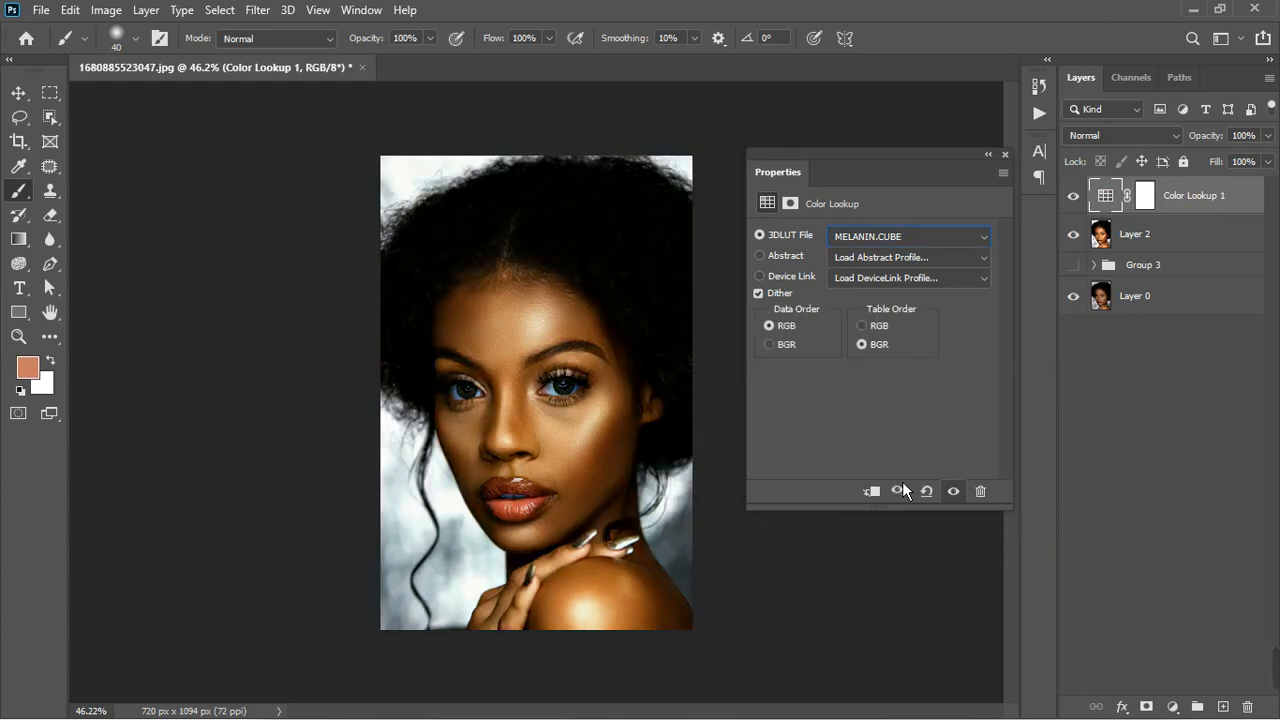
{"action": "left_click", "coordinate": [1005, 154]}
{"action": "scroll", "coordinate": [515, 452], "scroll_direction": "up", "scroll_amount": 5}
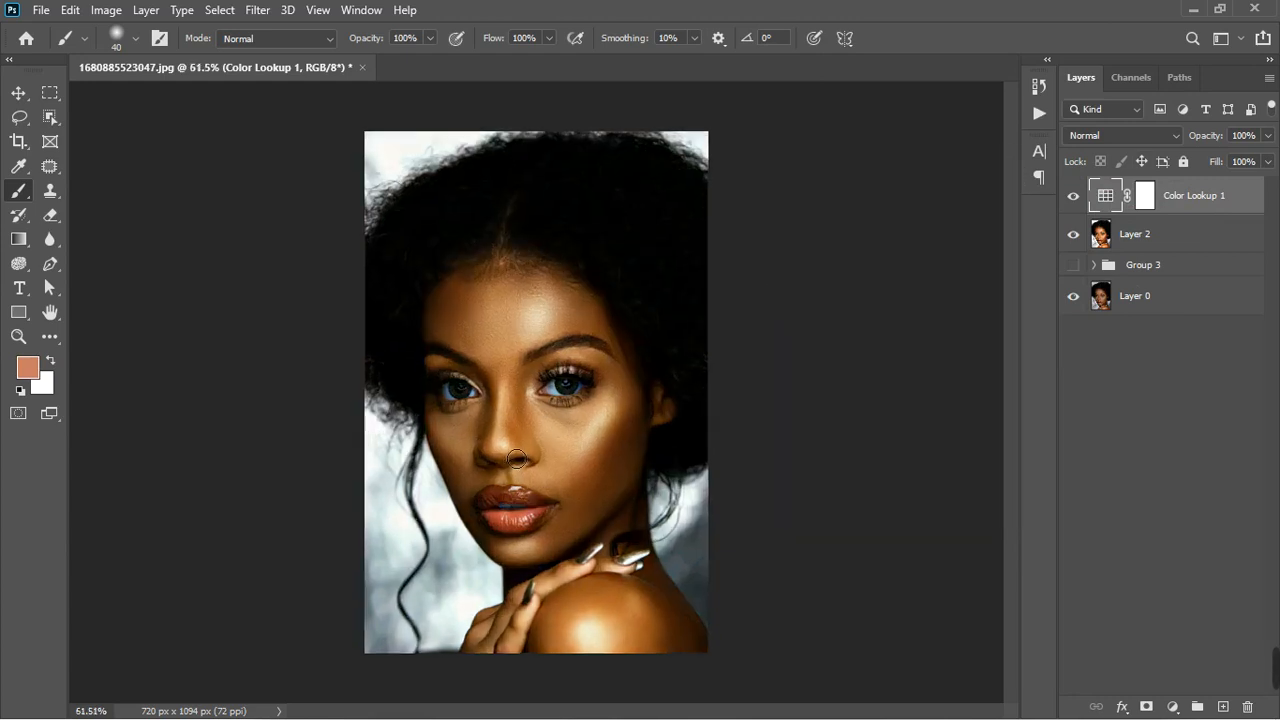
{"action": "scroll", "coordinate": [515, 452], "scroll_direction": "down", "scroll_amount": 3}
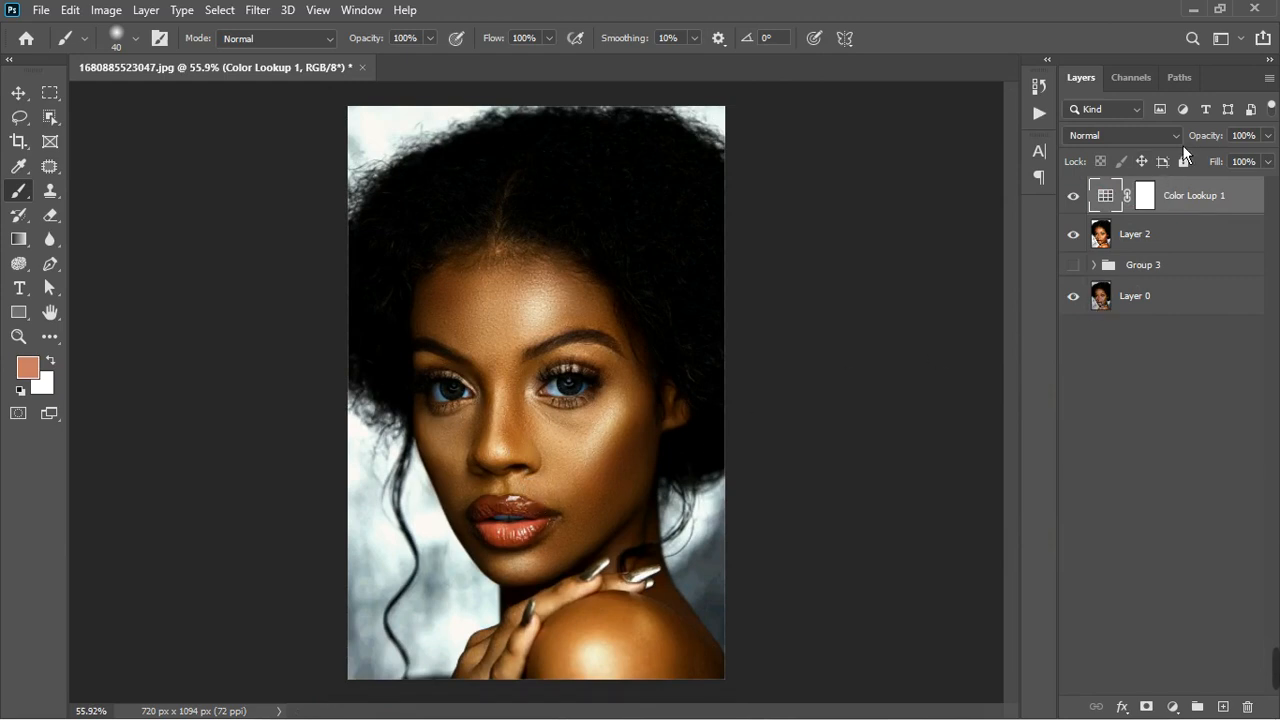
- Reduce the Color Lookup layer's opacity to 37% and compare the portrait with and without it
{"action": "left_click_drag", "start_coordinate": [1267, 135], "coordinate": [1223, 188]}
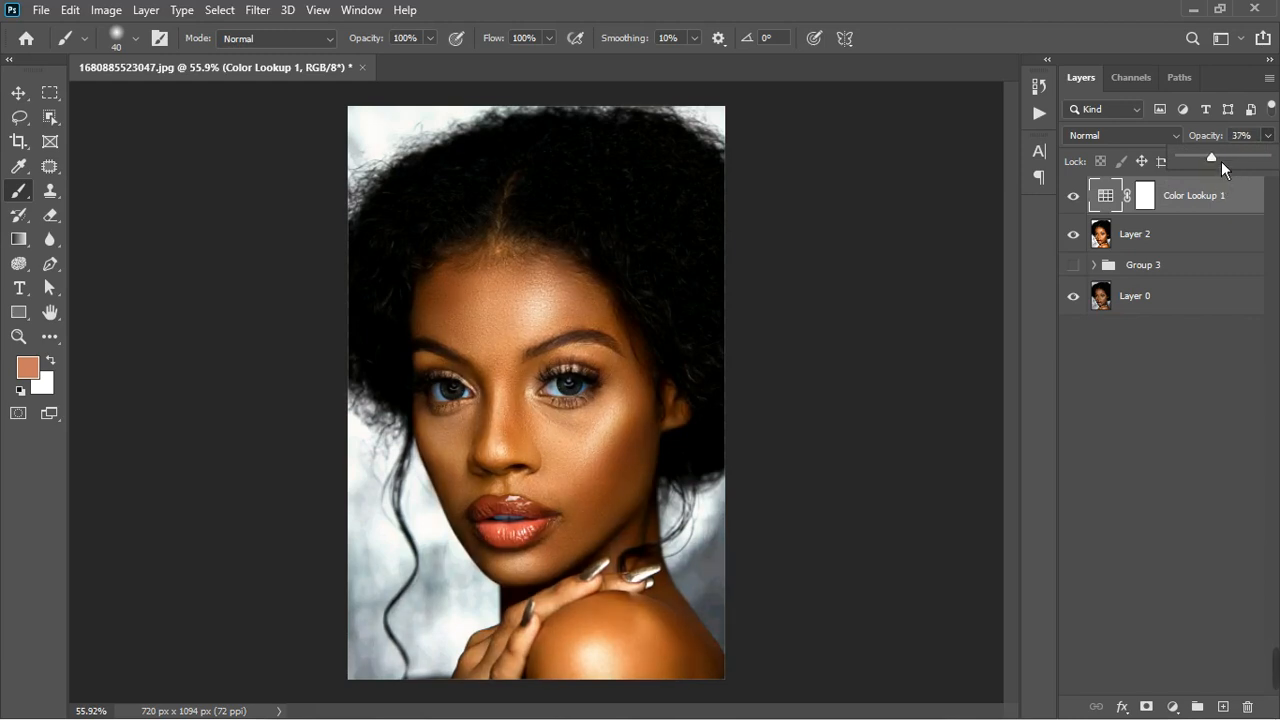
{"action": "left_click", "coordinate": [1238, 353]}
{"action": "left_click", "coordinate": [1238, 353]}
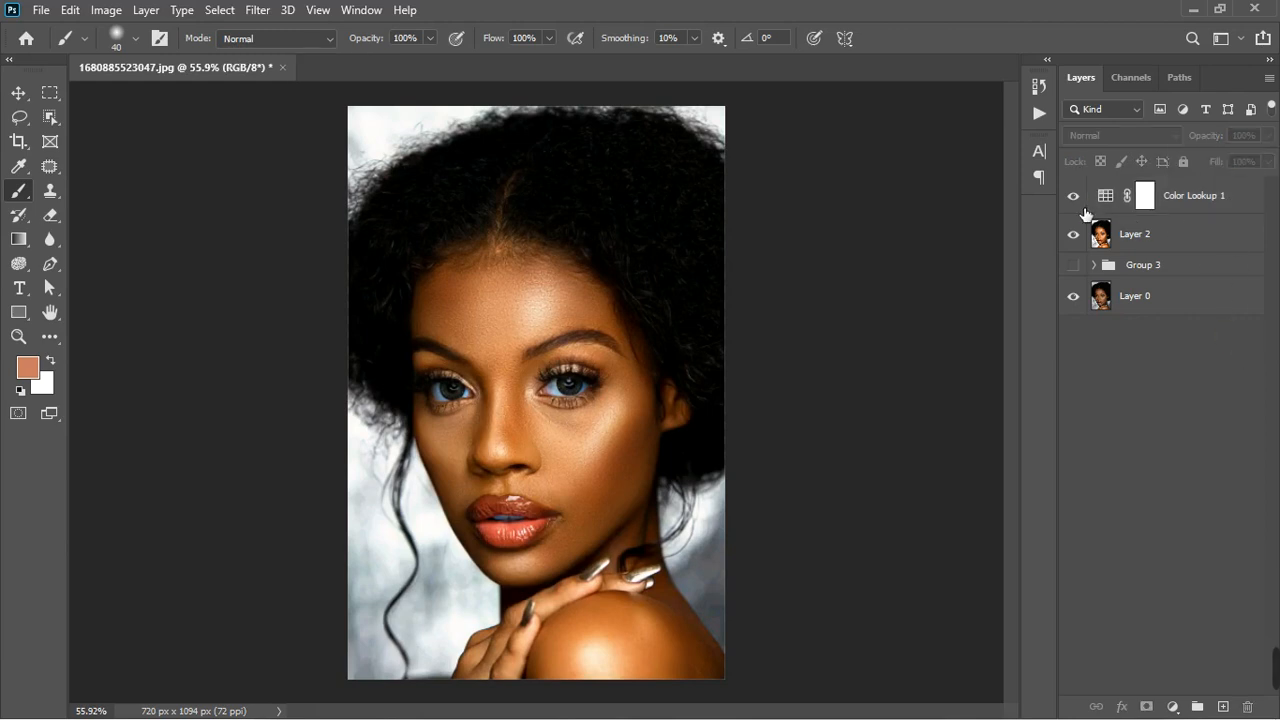
{"action": "left_click", "coordinate": [1081, 200]}
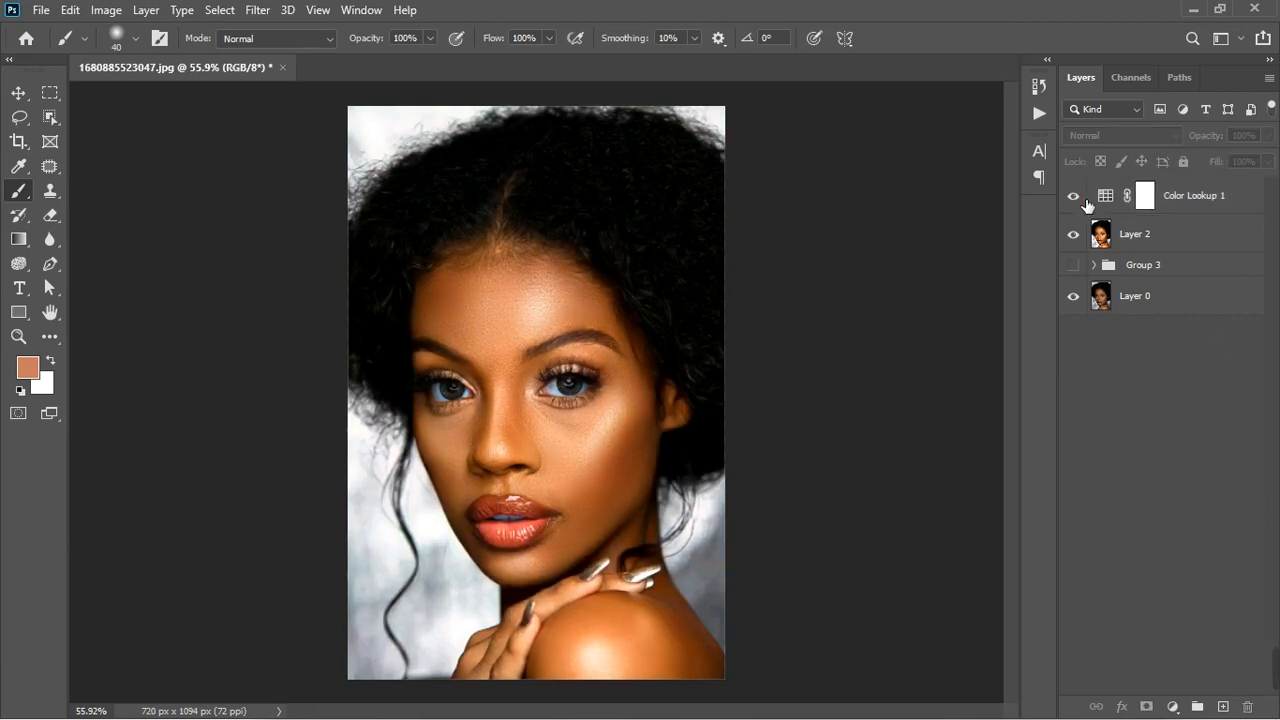
{"action": "left_click", "coordinate": [1087, 204]}
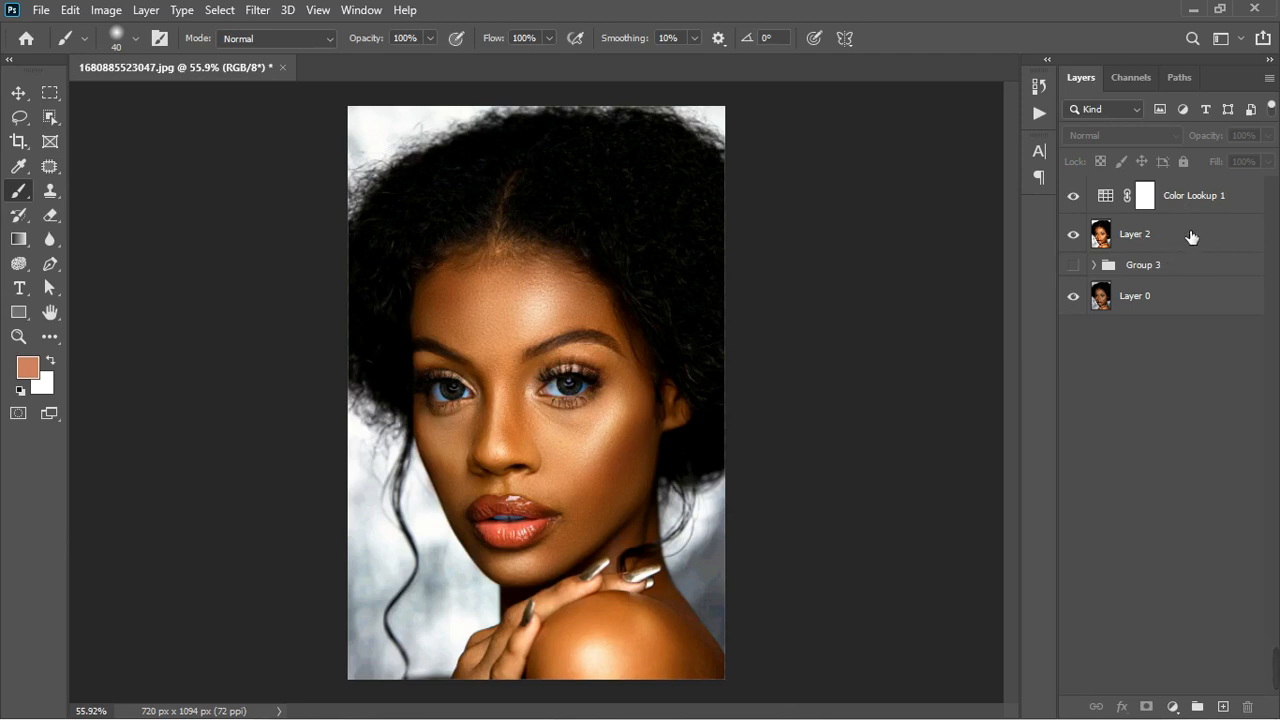
- Stamp all visible layers into a new layer at the top of the stack and hide the Color Lookup layer
{"action": "key", "text": "ctrl+shift+alt+e"}
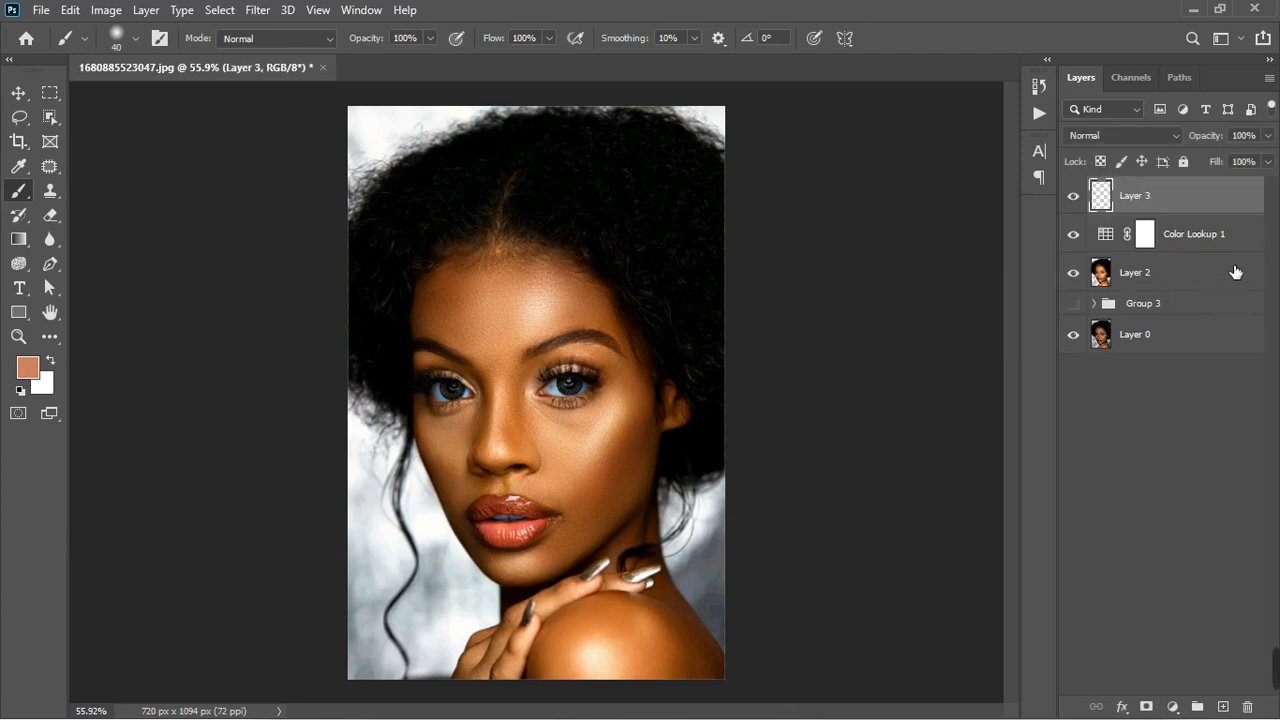
{"action": "left_click", "coordinate": [1203, 240]}
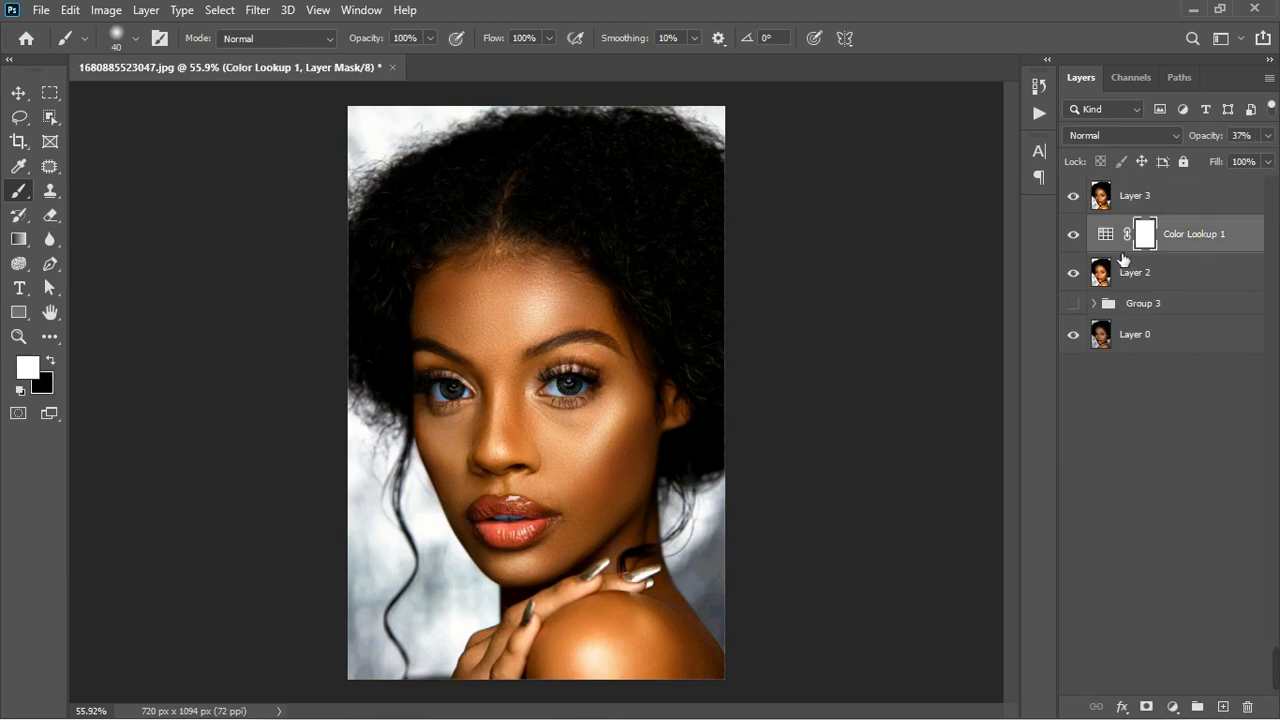
{"action": "left_click", "coordinate": [1073, 234]}
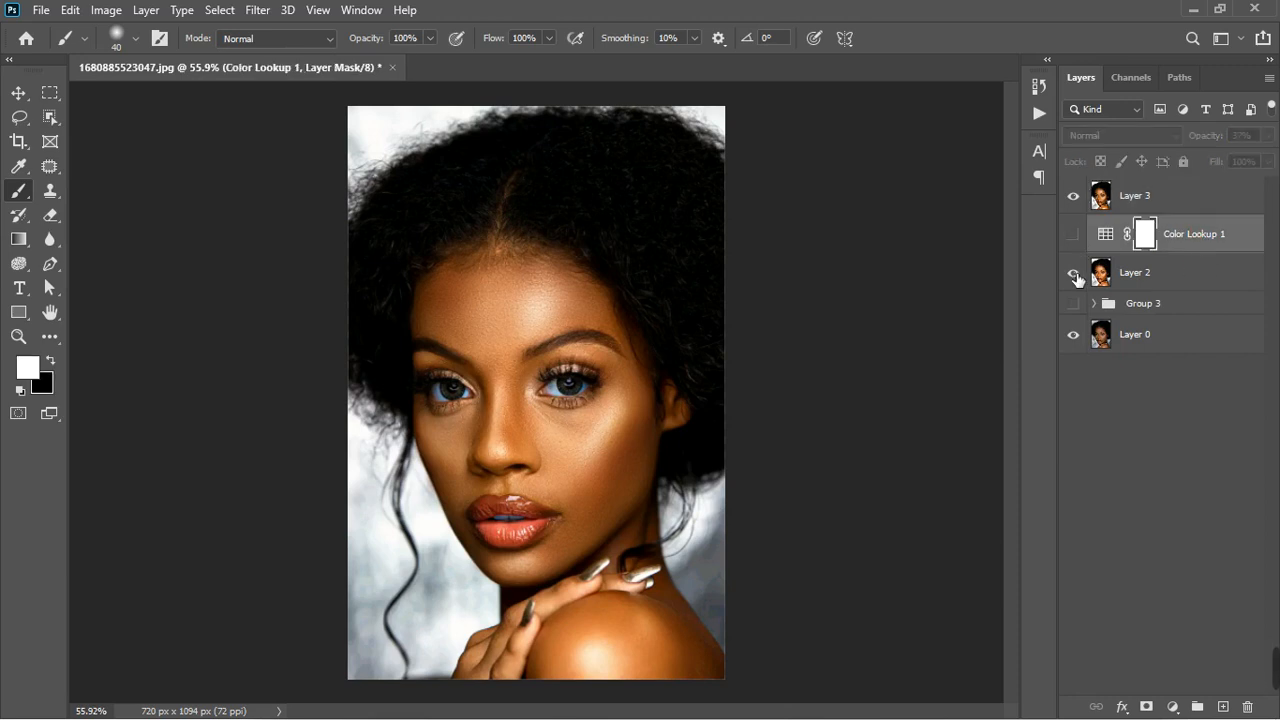
- Compare the stamped Layer 3, Layer 2 and the original Layer 0 by toggling the upper layers' visibility
{"action": "left_click", "coordinate": [1073, 273]}
{"action": "left_click", "coordinate": [1073, 196]}
{"action": "left_click", "coordinate": [1078, 199]}
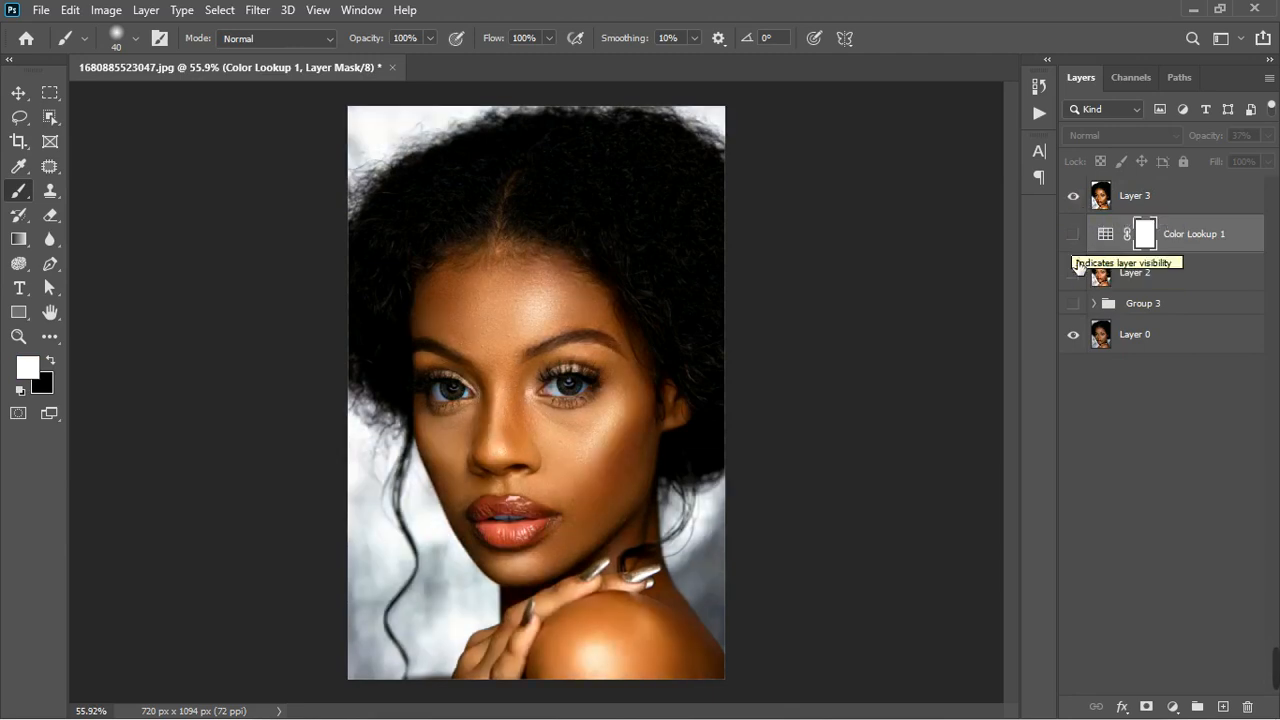
{"action": "left_click", "coordinate": [1073, 272]}
{"action": "left_click", "coordinate": [1074, 198]}
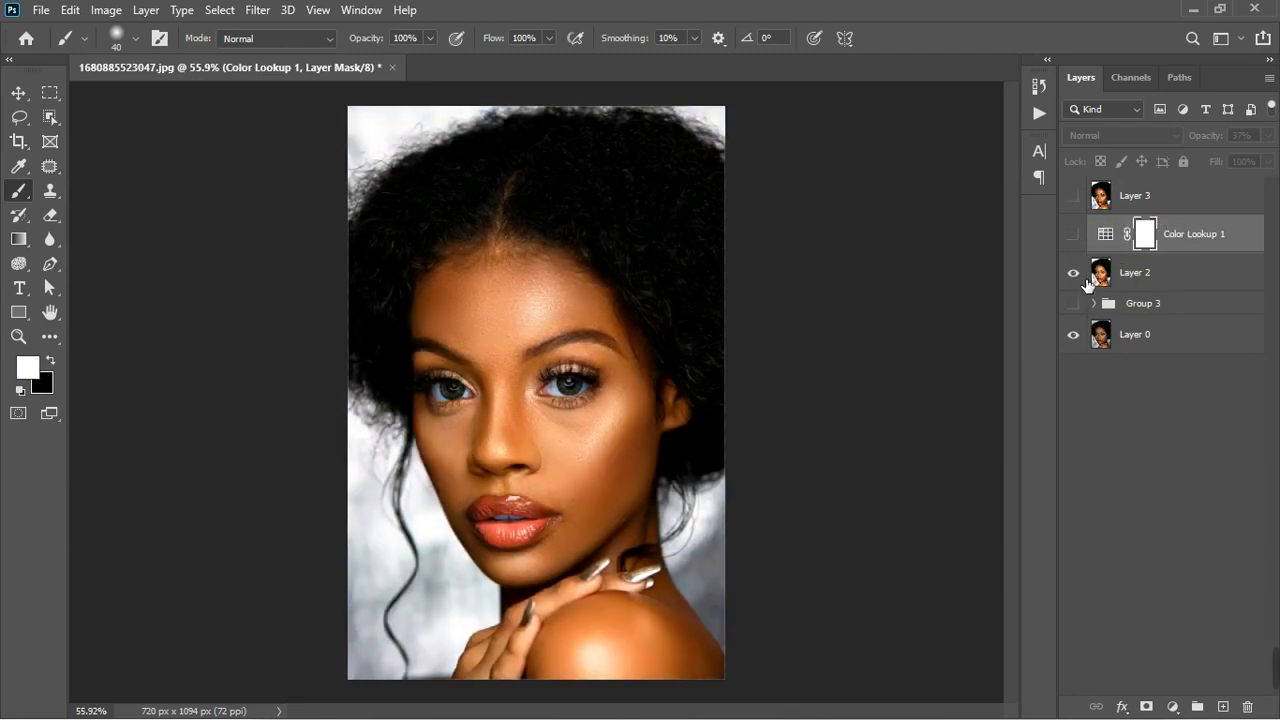
{"action": "left_click", "coordinate": [1075, 273]}
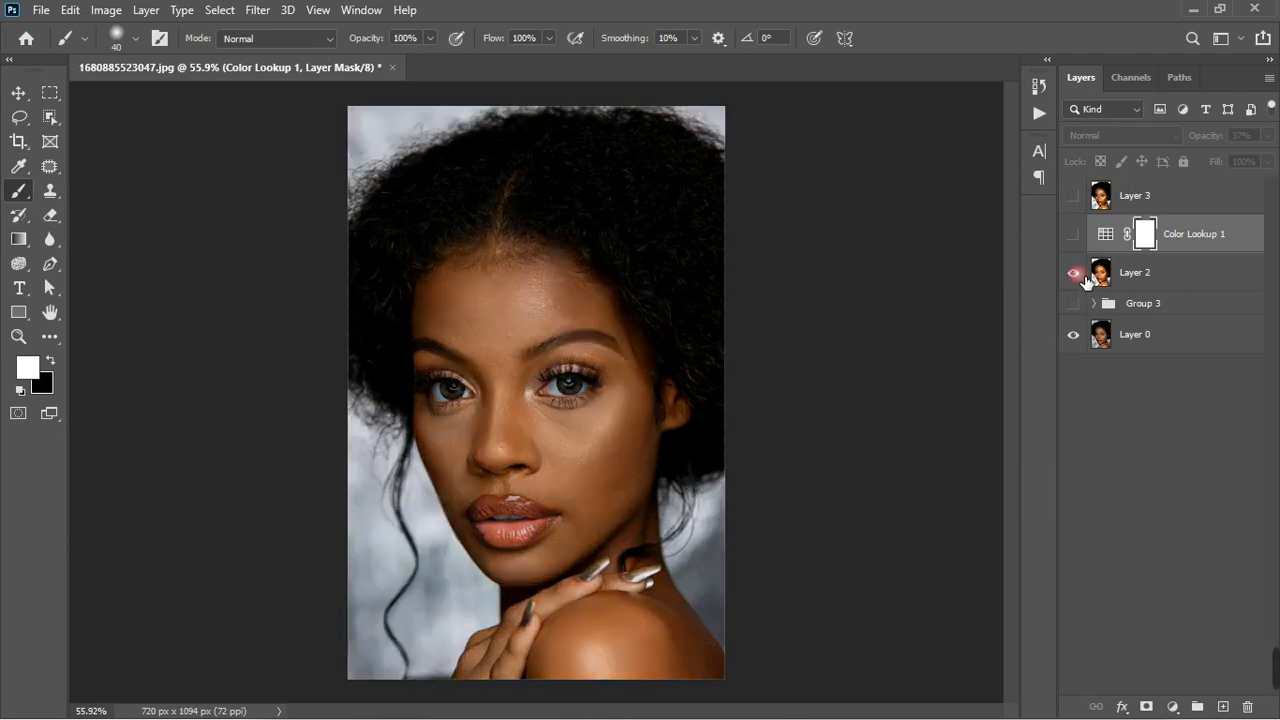
{"action": "left_click", "coordinate": [1075, 272]}
{"action": "left_click", "coordinate": [1074, 196]}
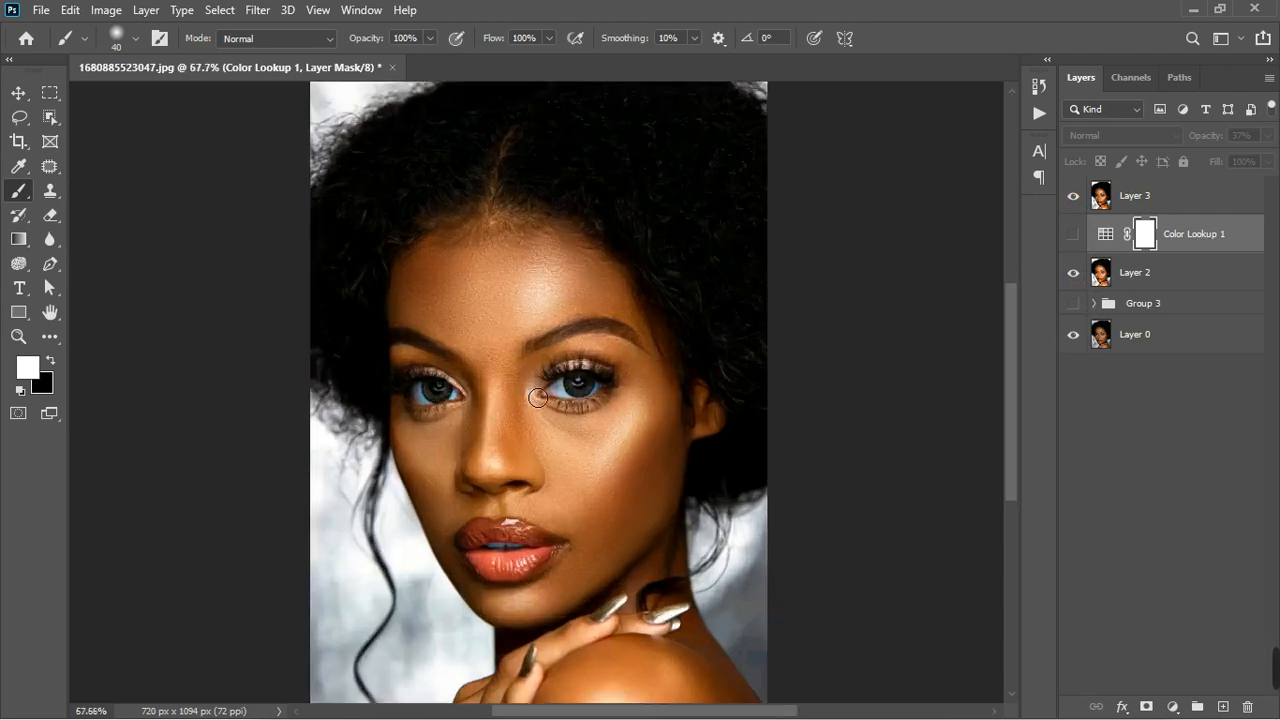
{"action": "scroll", "coordinate": [535, 395], "scroll_direction": "up", "scroll_amount": 3}
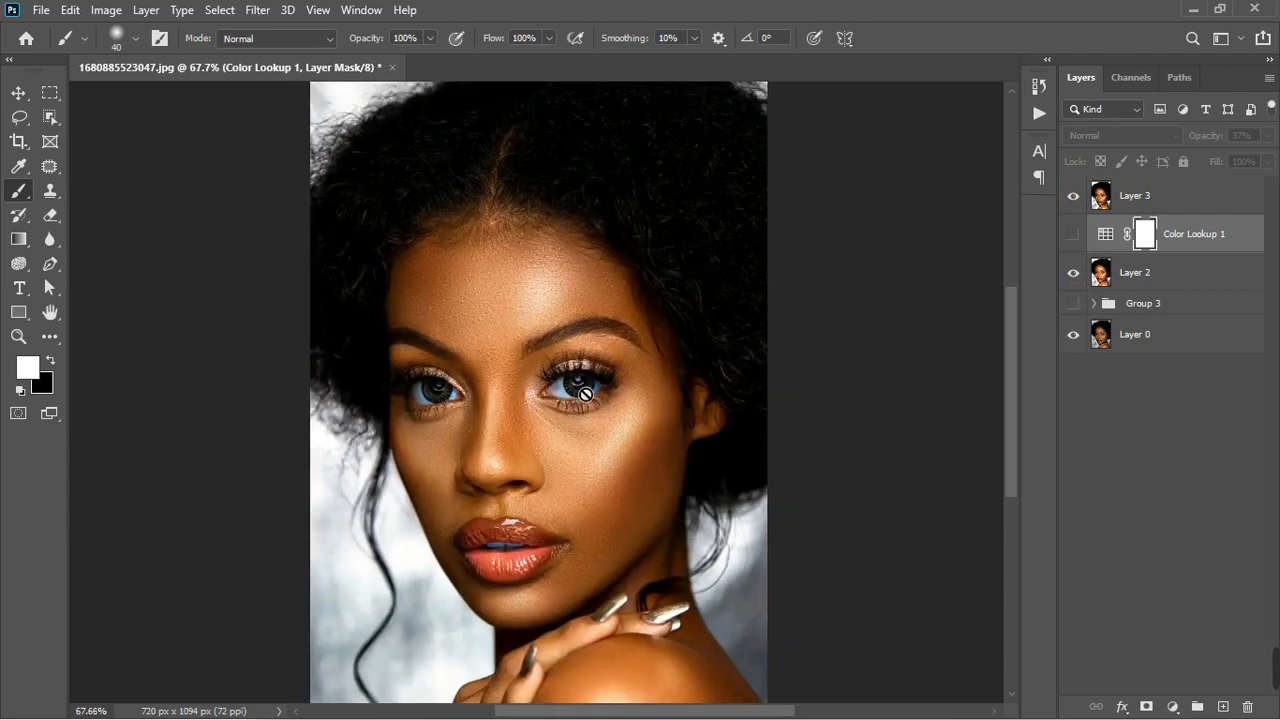
- Try a Vibrance adjustment layer above Layer 3 with a moderately increased vibrance
{"action": "left_click", "coordinate": [1173, 707]}
{"action": "left_click", "coordinate": [1170, 218]}
{"action": "left_click", "coordinate": [1166, 208]}
{"action": "left_click", "coordinate": [1178, 705]}
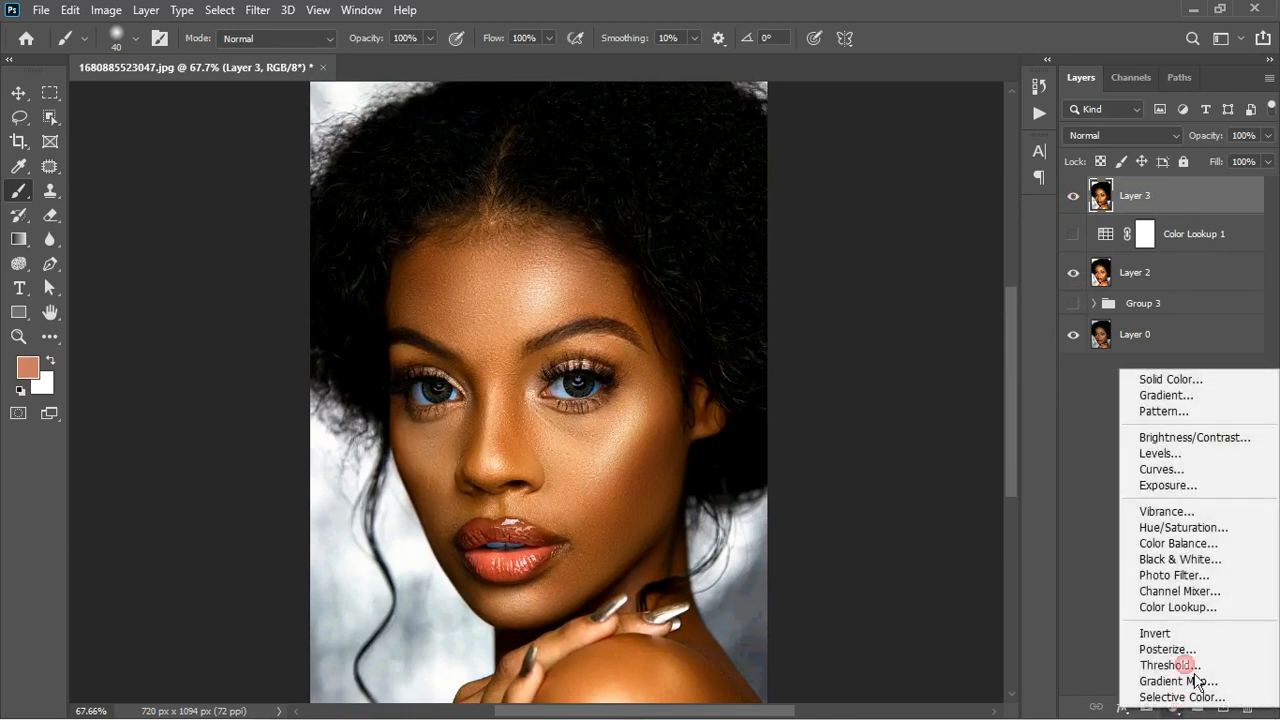
{"action": "left_click", "coordinate": [1182, 512]}
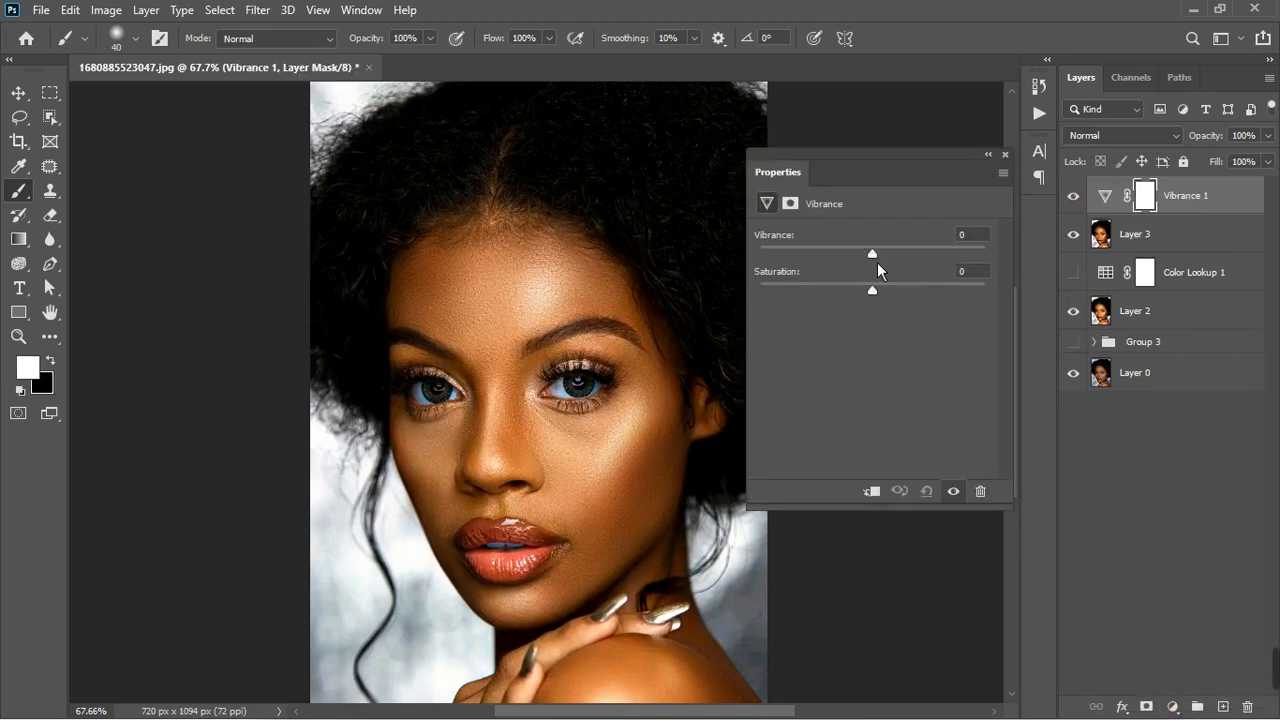
{"action": "left_click", "coordinate": [883, 256]}
{"action": "mouse_move", "coordinate": [894, 261]}
{"action": "left_mouse_down"}
{"action": "mouse_move", "coordinate": [882, 265]}
{"action": "mouse_move", "coordinate": [904, 260]}
{"action": "left_mouse_up"}
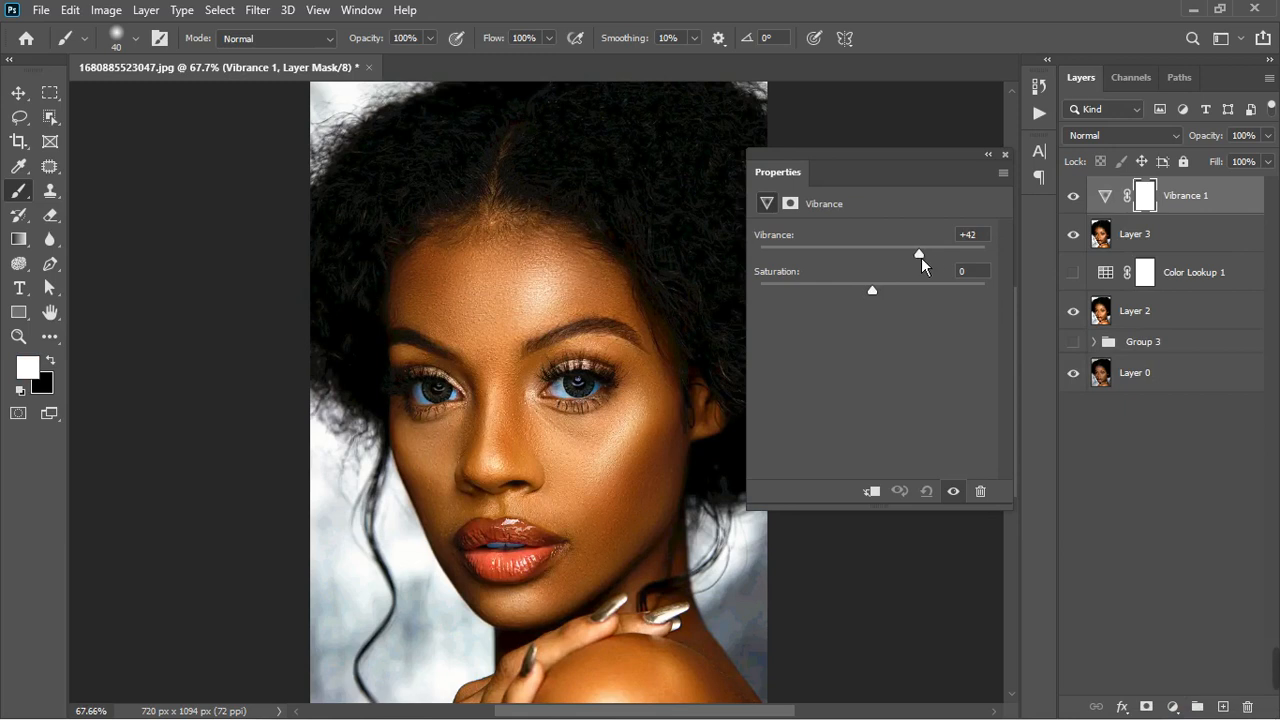
{"action": "left_click_drag", "start_coordinate": [921, 262], "coordinate": [902, 268]}
{"action": "left_click", "coordinate": [1005, 155]}
- Compare the portrait with and without the Vibrance adjustment, and delete that adjustment layer
{"action": "left_click", "coordinate": [1073, 196]}
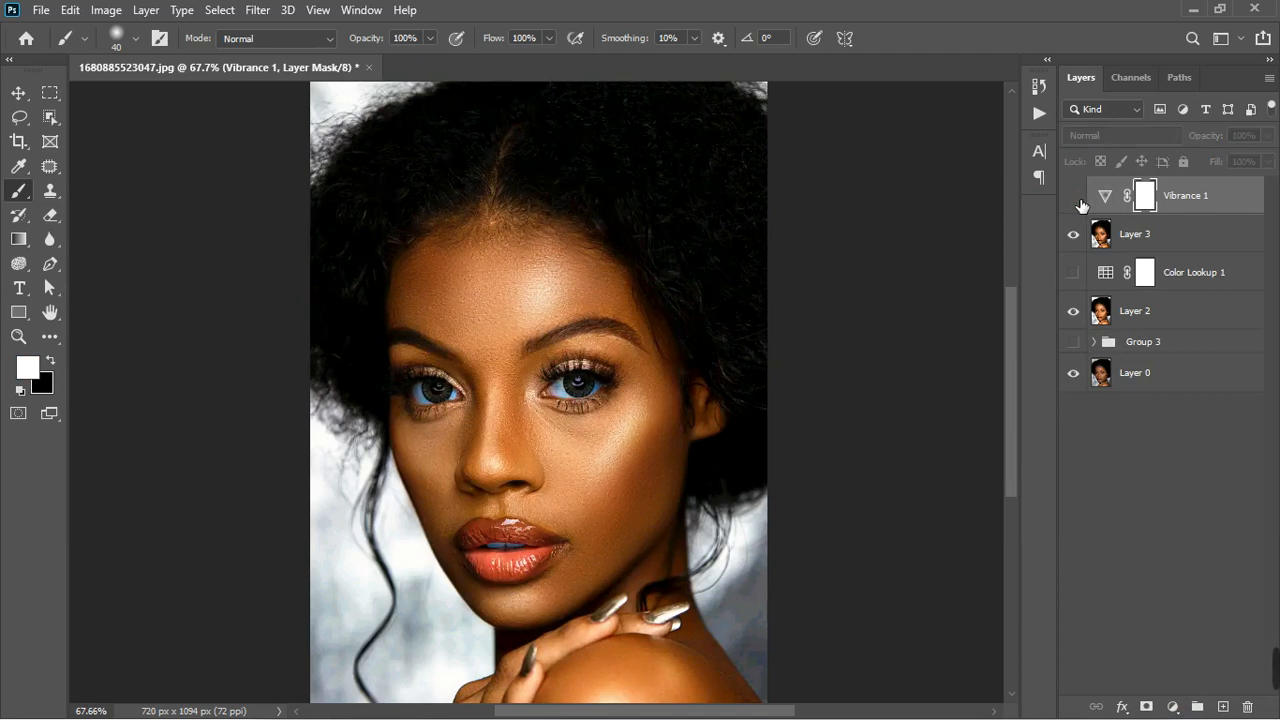
{"action": "left_click", "coordinate": [1074, 197]}
{"action": "left_click", "coordinate": [1074, 197]}
{"action": "left_click", "coordinate": [1218, 210]}
{"action": "key", "text": "Delete"}
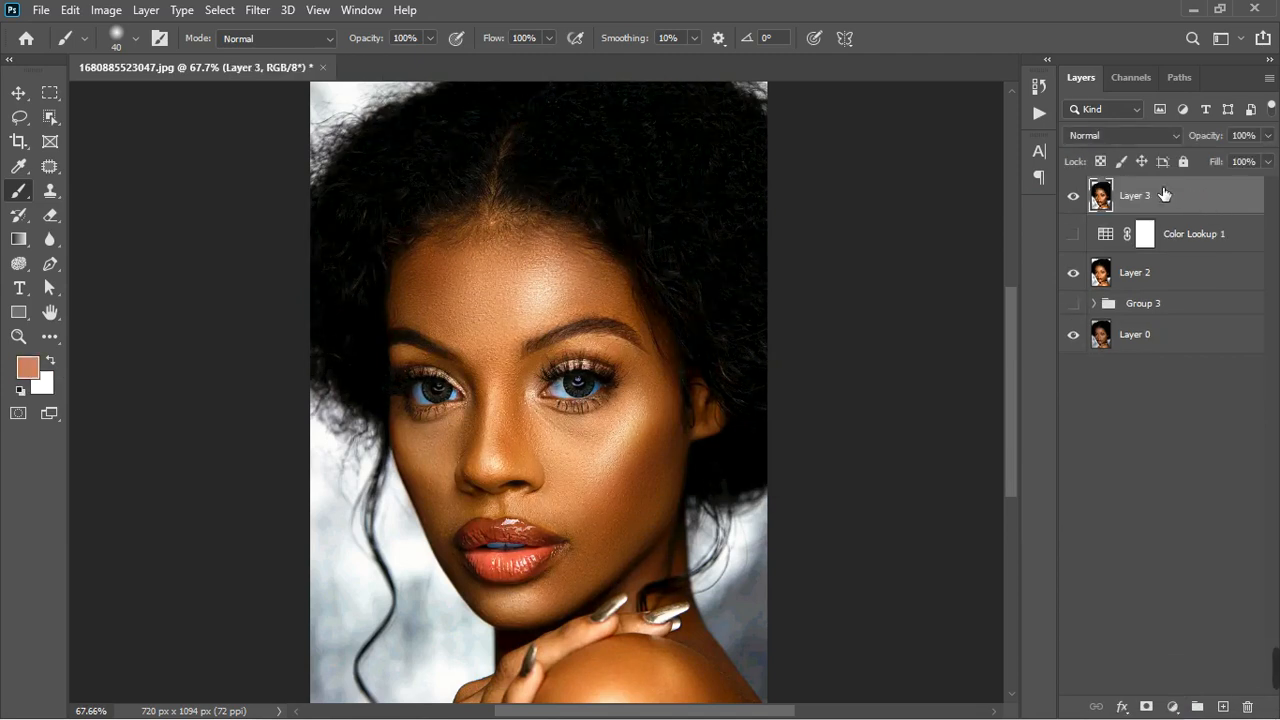
- Hide Layer 2 and compare the final stamped Layer 3 with the original portrait
{"action": "scroll", "coordinate": [765, 375], "scroll_direction": "down", "scroll_amount": 1}
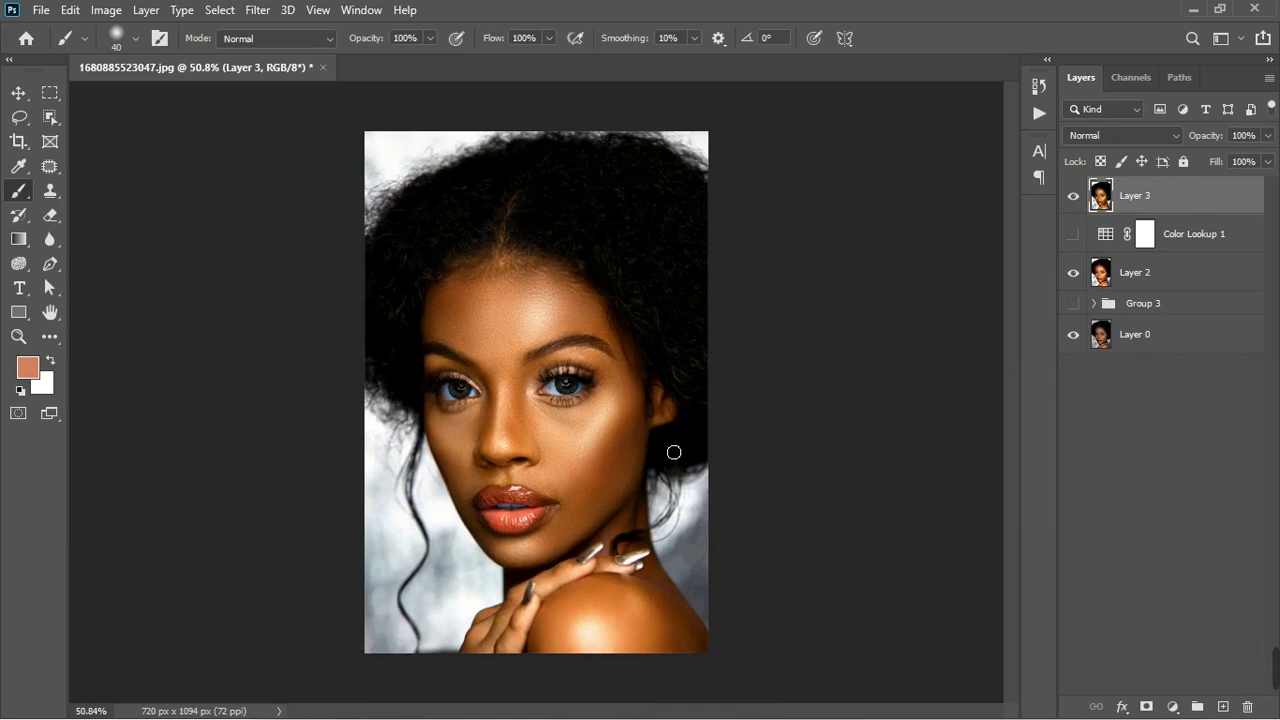
{"action": "left_click_drag", "start_coordinate": [1073, 272], "coordinate": [1079, 205]}
{"action": "left_click", "coordinate": [1074, 197]}
{"action": "scroll", "coordinate": [600, 416], "scroll_direction": "up", "scroll_amount": 3}
{"action": "scroll", "coordinate": [600, 416], "scroll_direction": "down", "scroll_amount": 2}
{"action": "scroll", "coordinate": [600, 418], "scroll_direction": "up", "scroll_amount": 1}
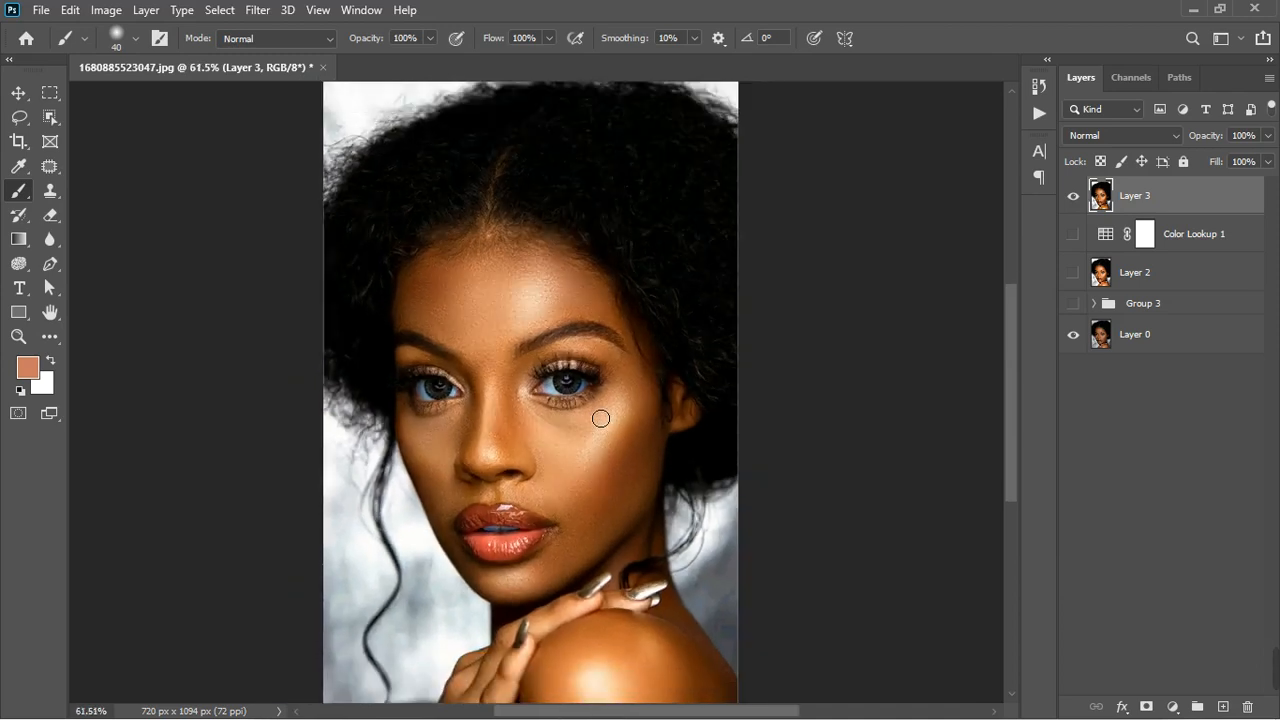